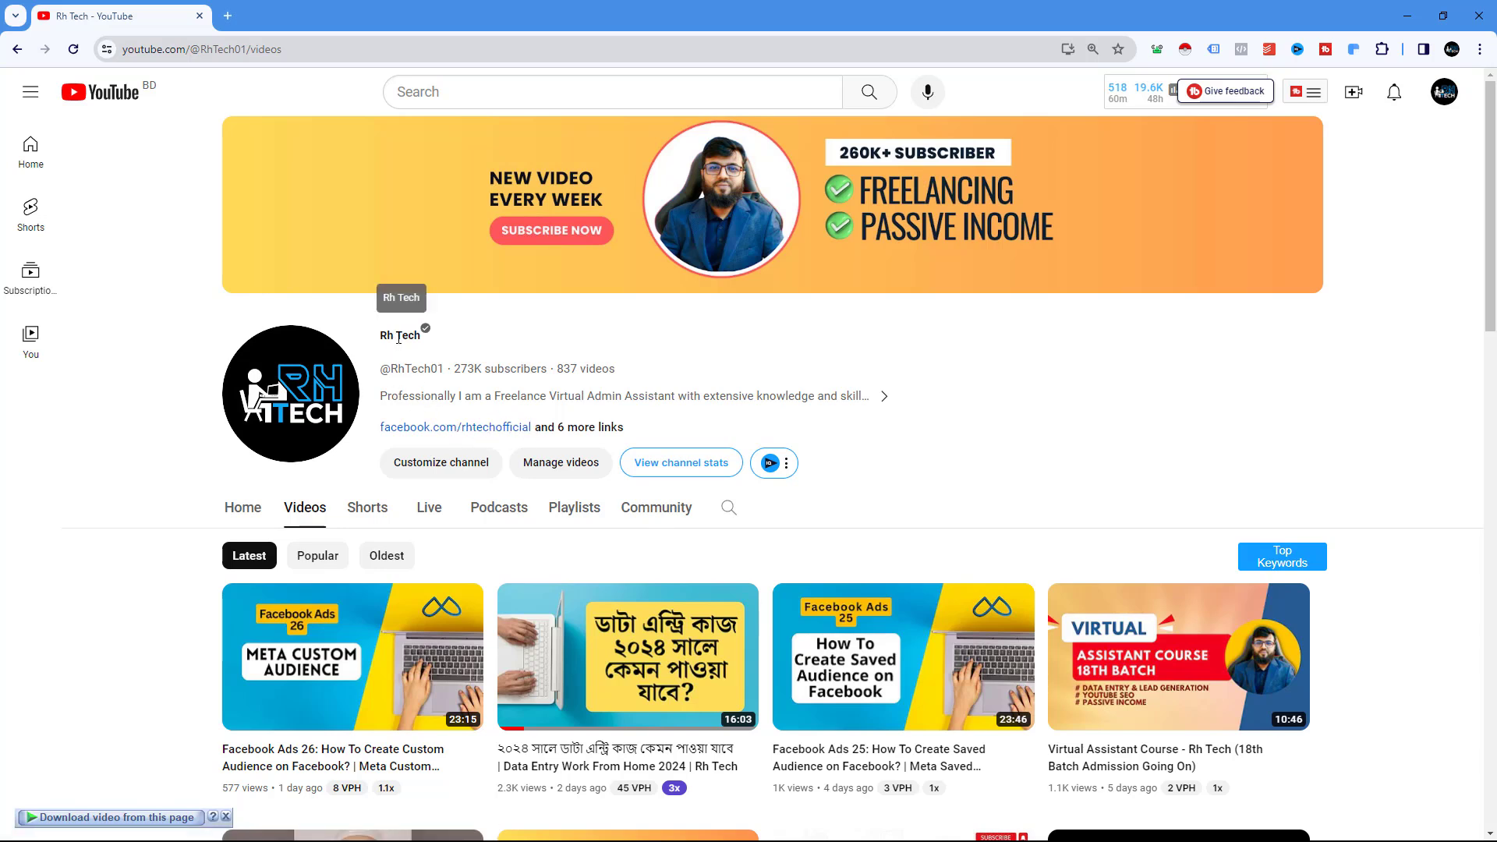
Review the links in the YouTube channel's About information and close it
left_click(592, 430)
scroll(738, 546, "down", 2)
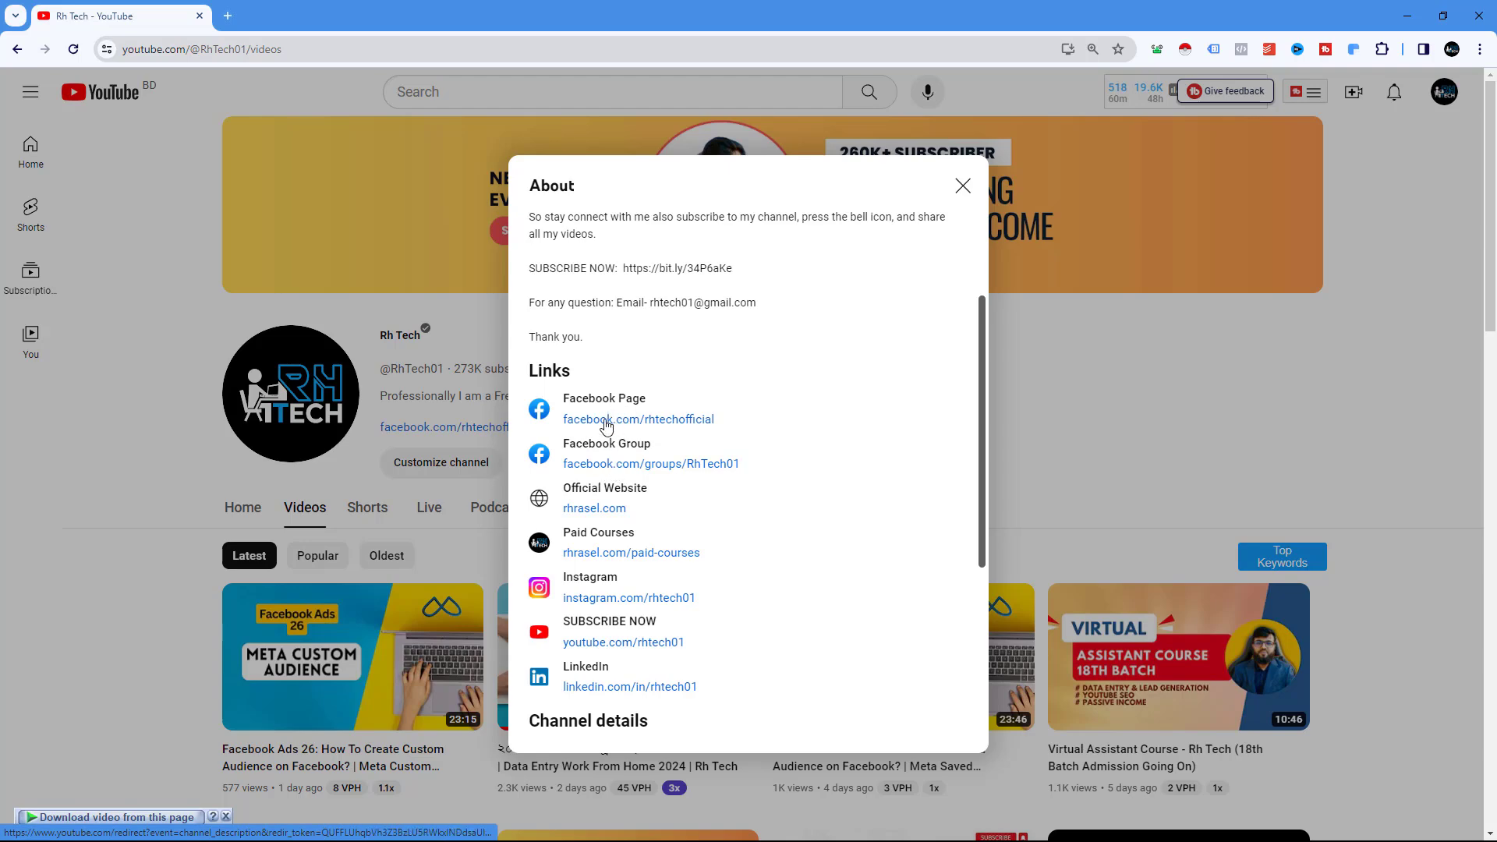
left_click(962, 187)
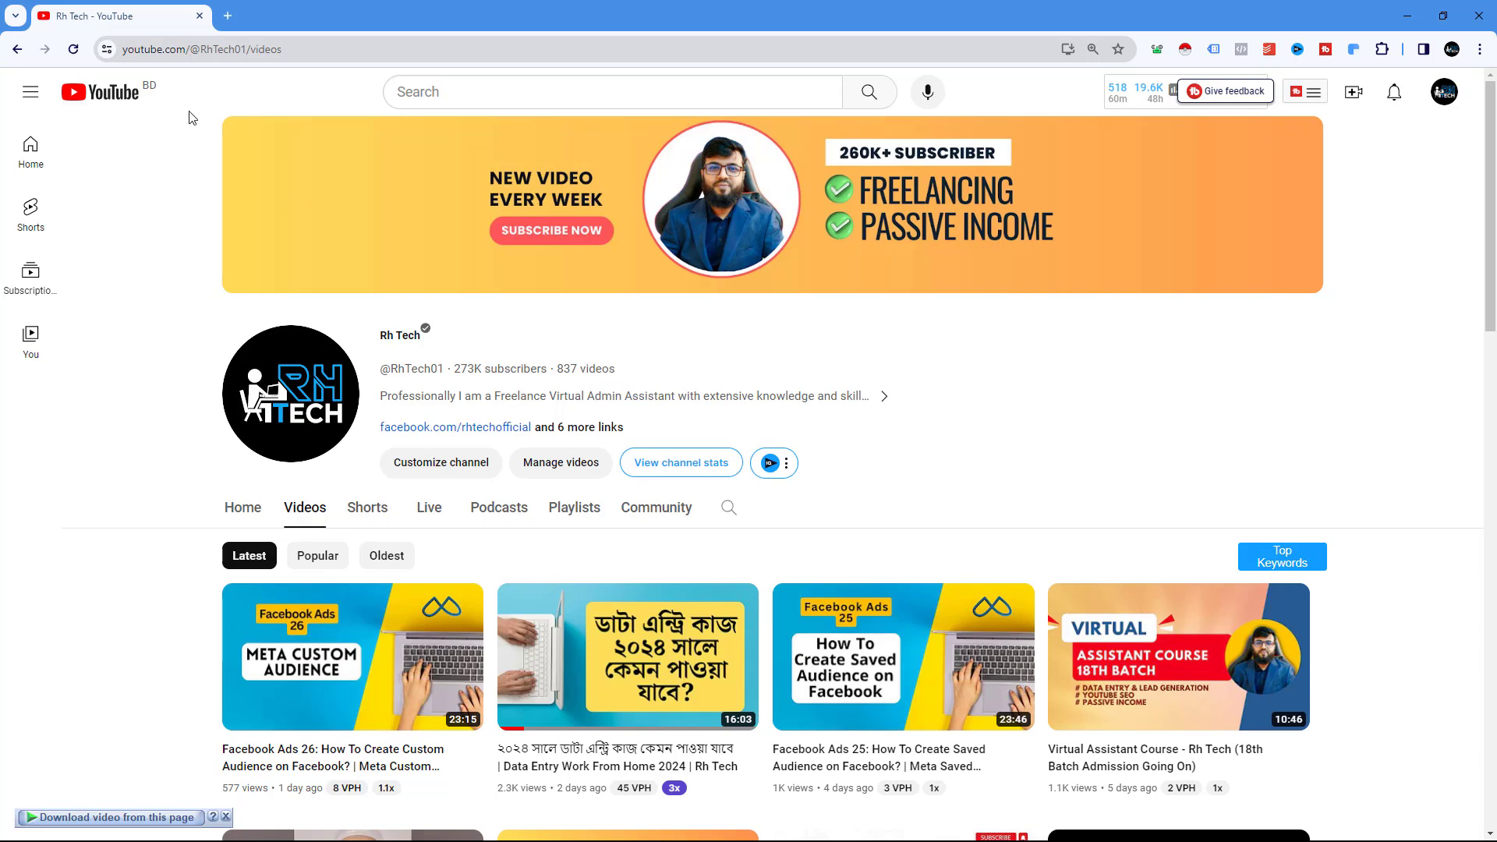
Open Meta Business Suite in a new tab, go to Business settings through its settings, and close the original Business Suite tab
left_click(228, 19)
type("bu")
key("Return")
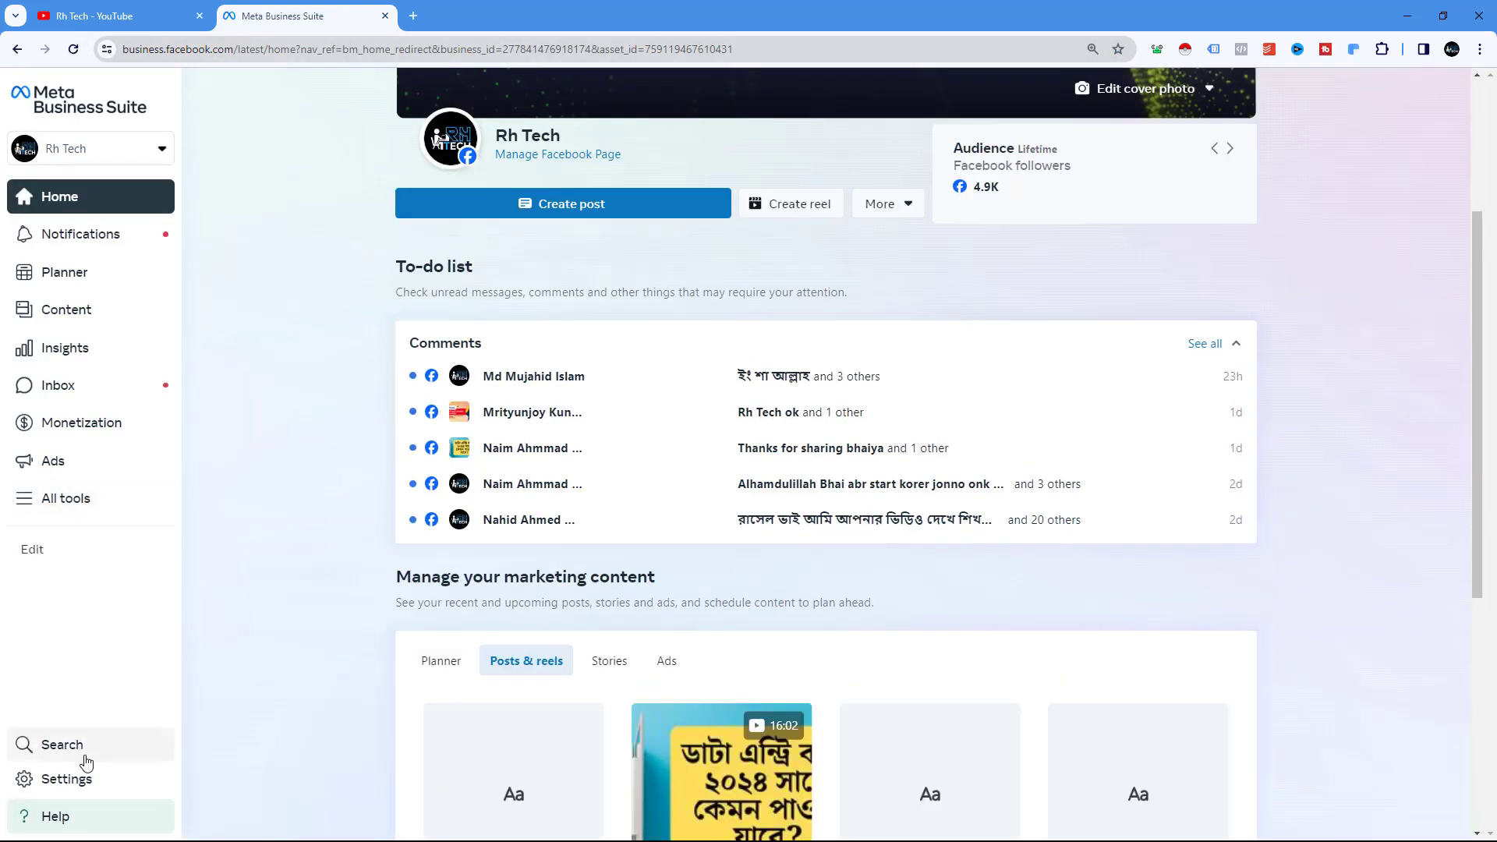
left_click(64, 779)
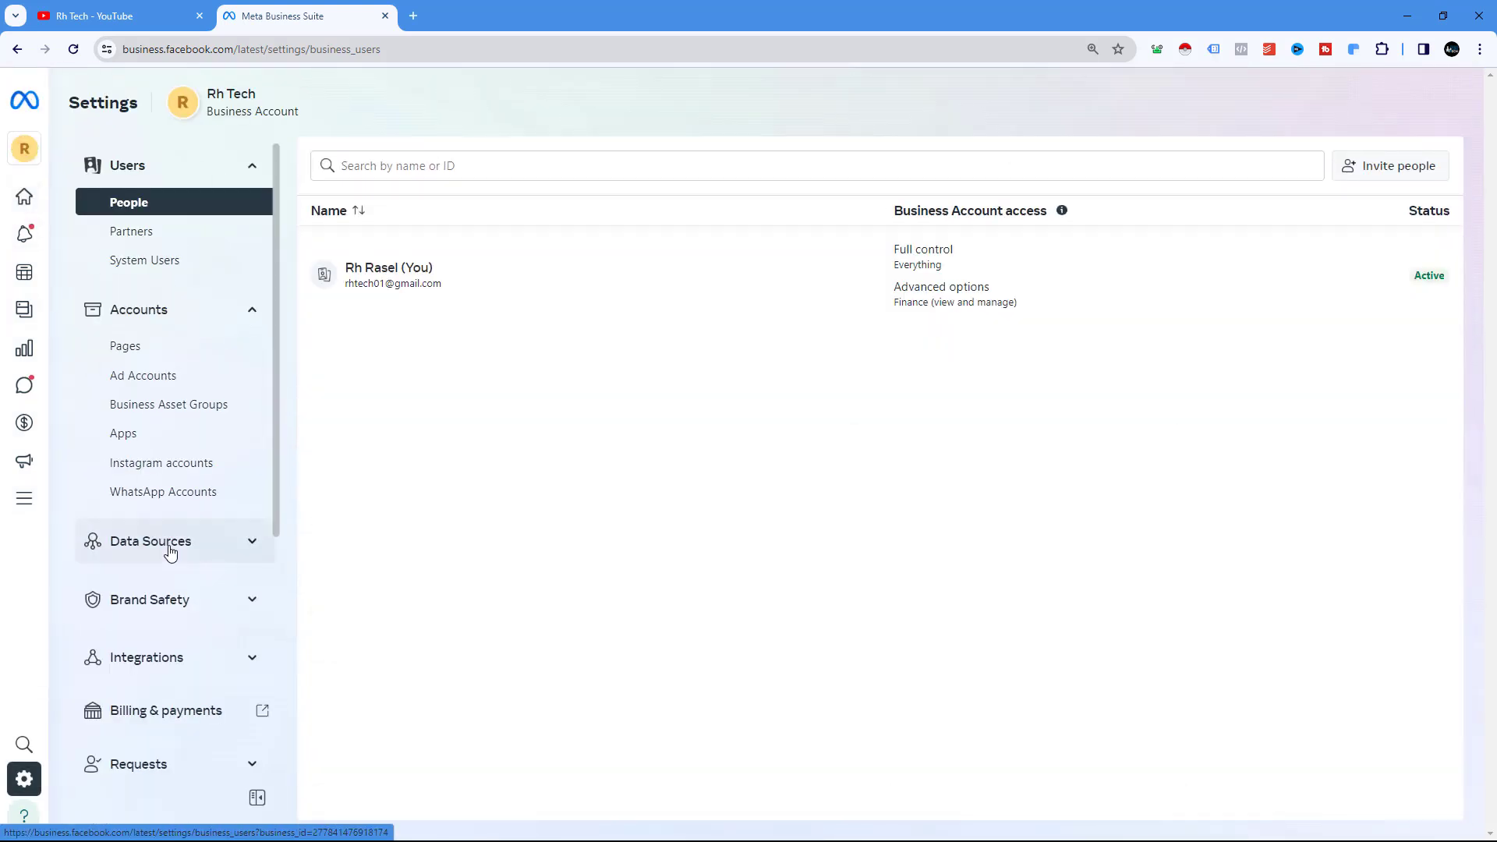
scroll(160, 515, "down", 3)
scroll(159, 514, "down", 3)
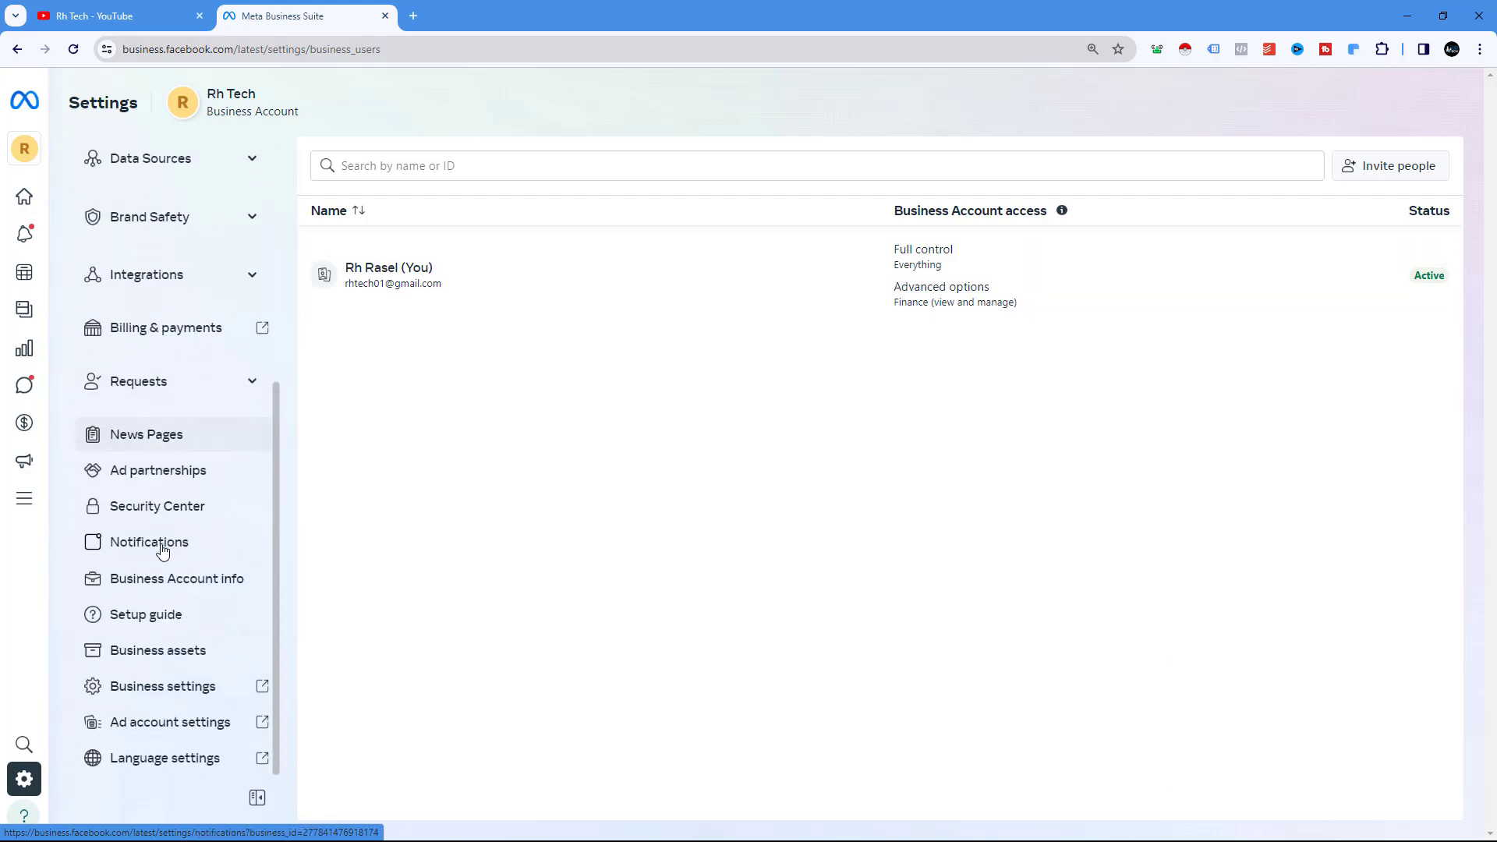
left_click(165, 688)
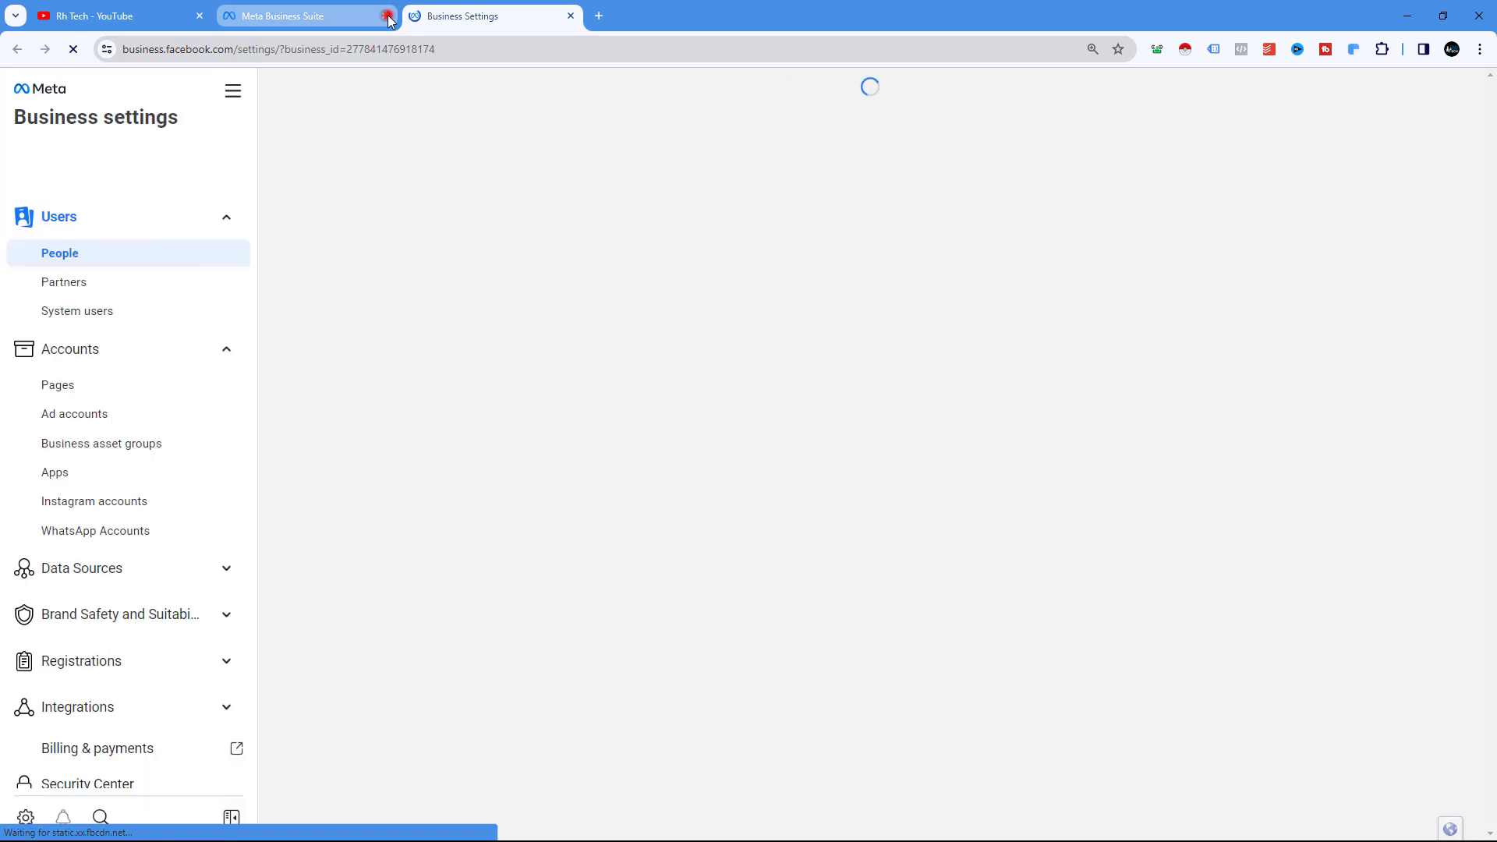
left_click(385, 16)
Open Audiences from the full set of business tools and start creating a lookalike audience
left_click(232, 94)
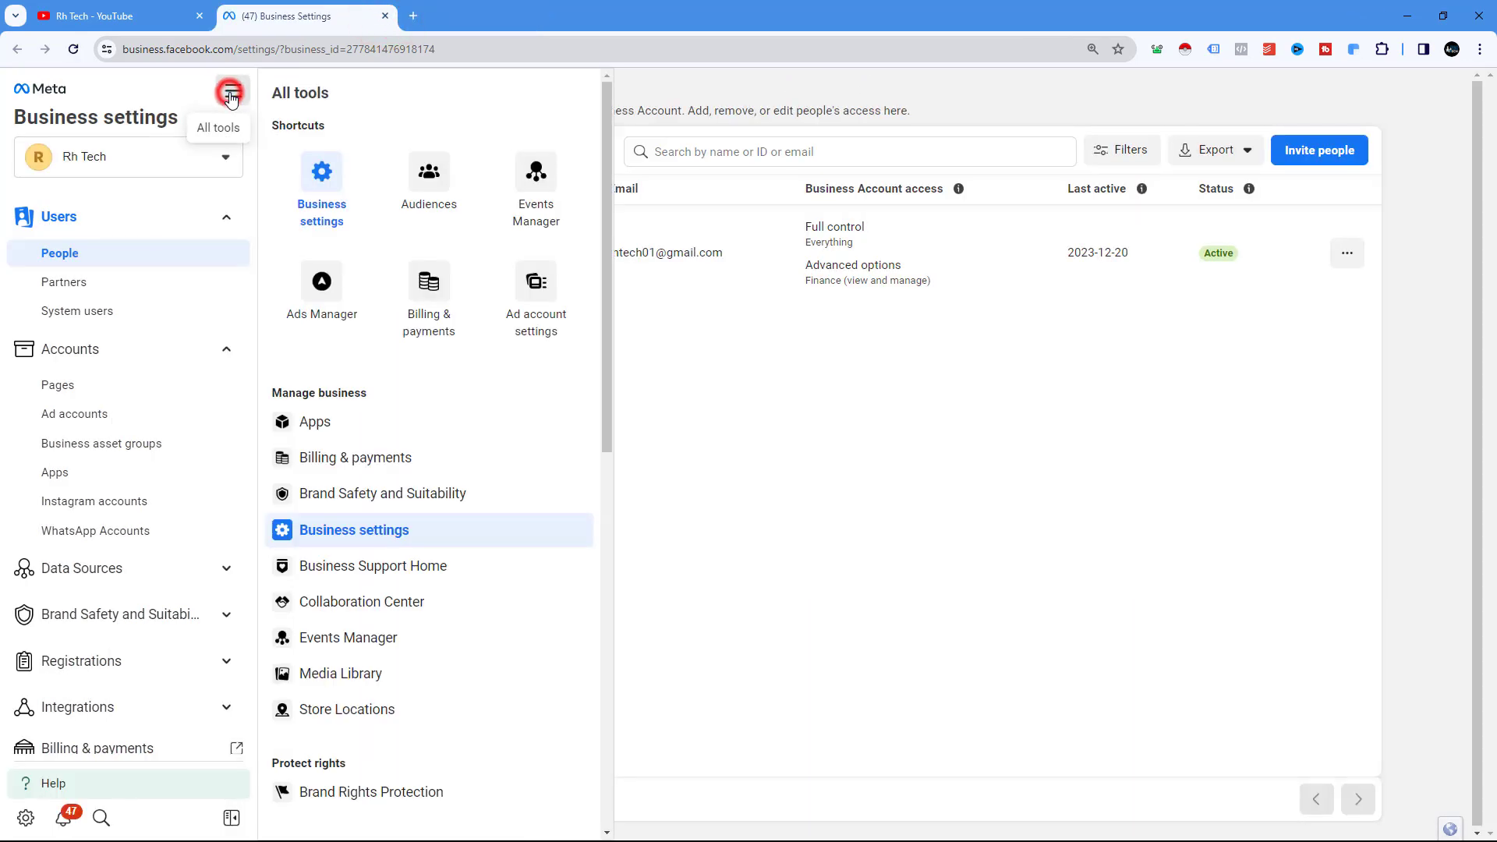
scroll(312, 381, "down", 7)
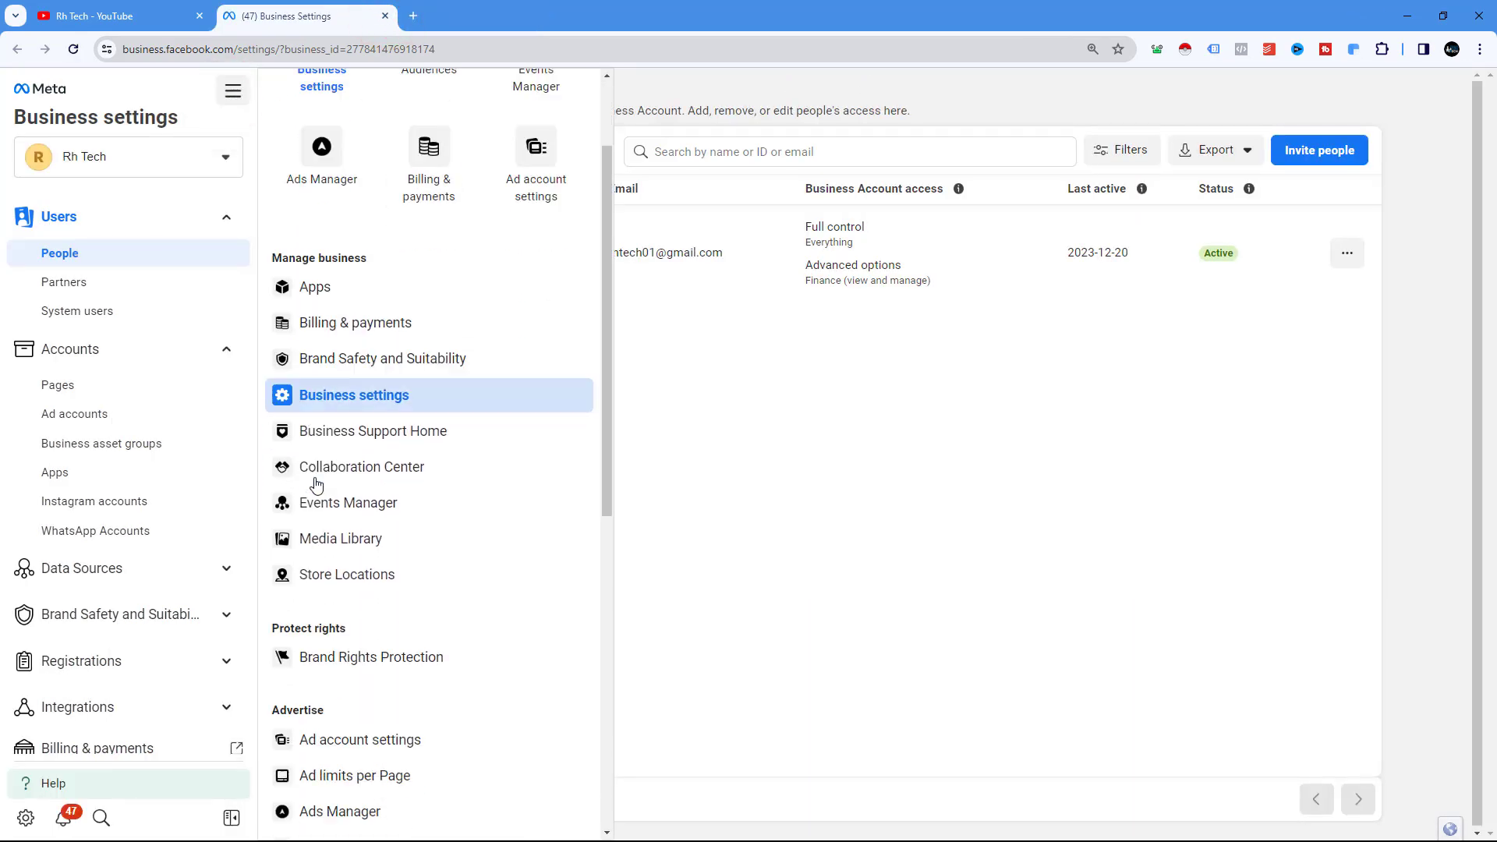
left_click(320, 437)
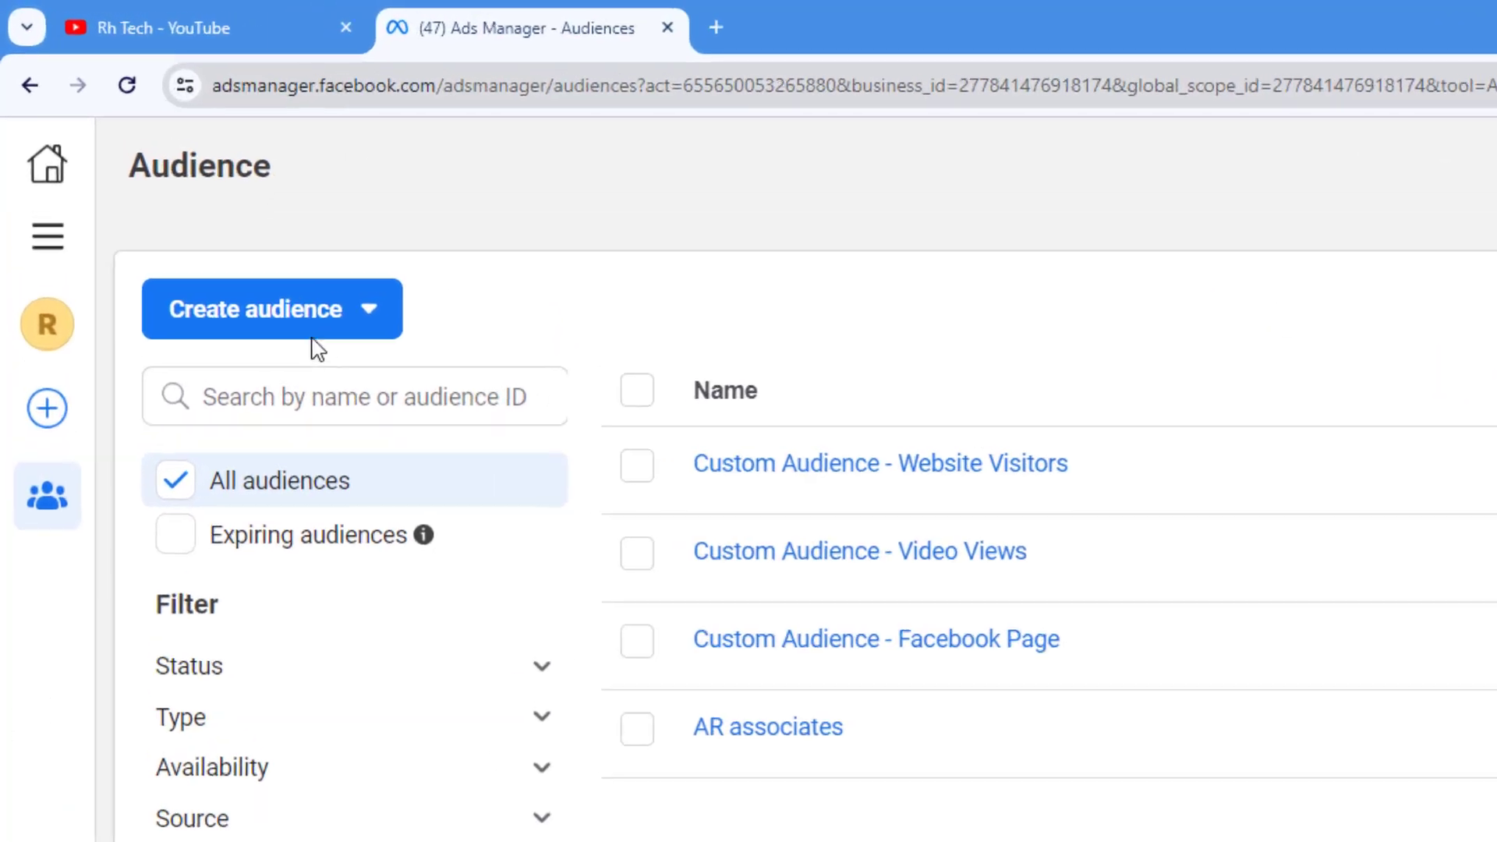
left_click(341, 314)
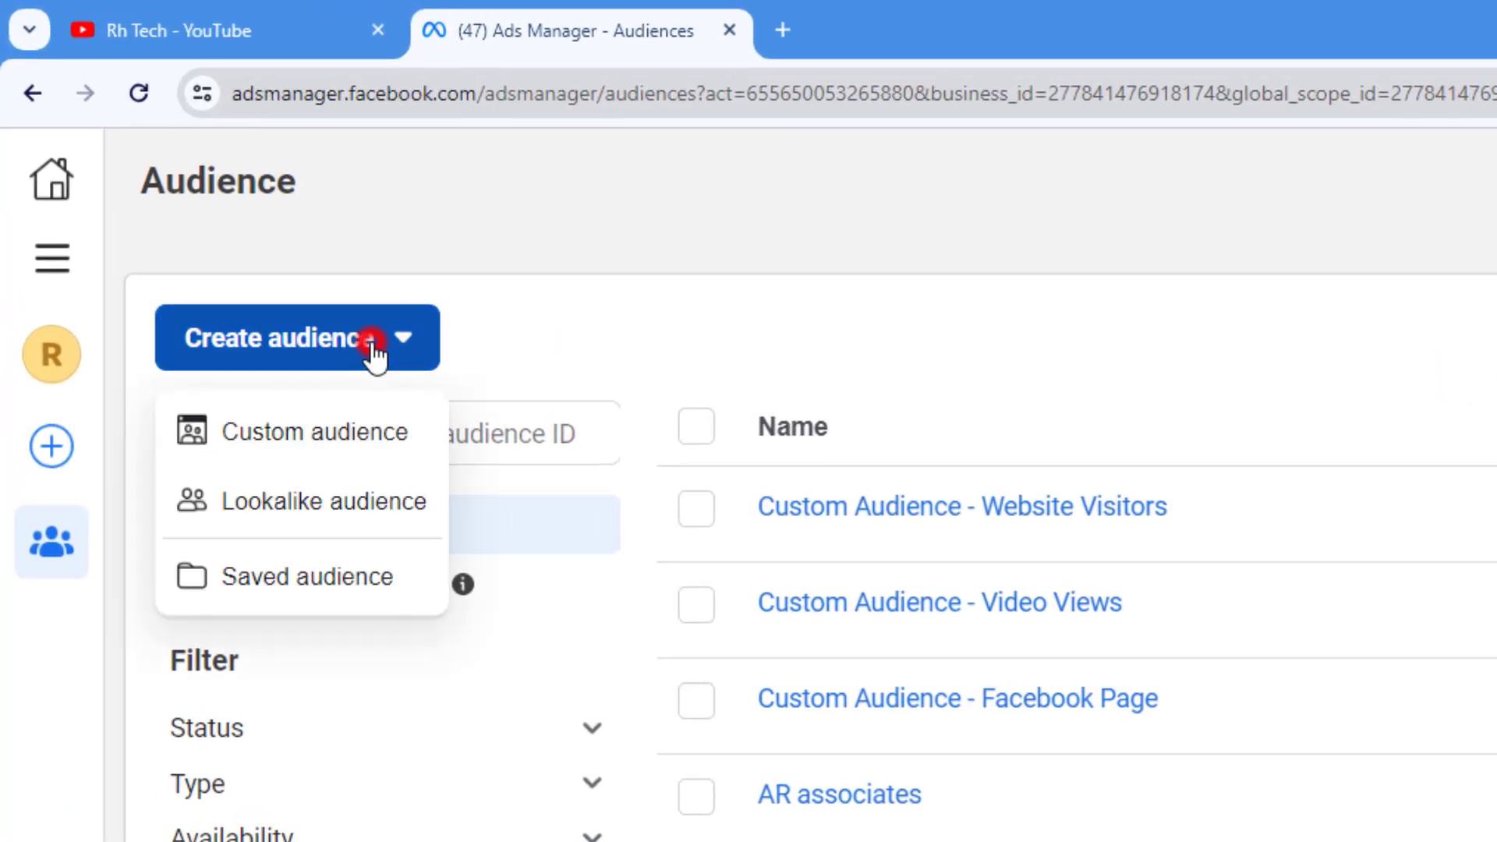
left_click(322, 508)
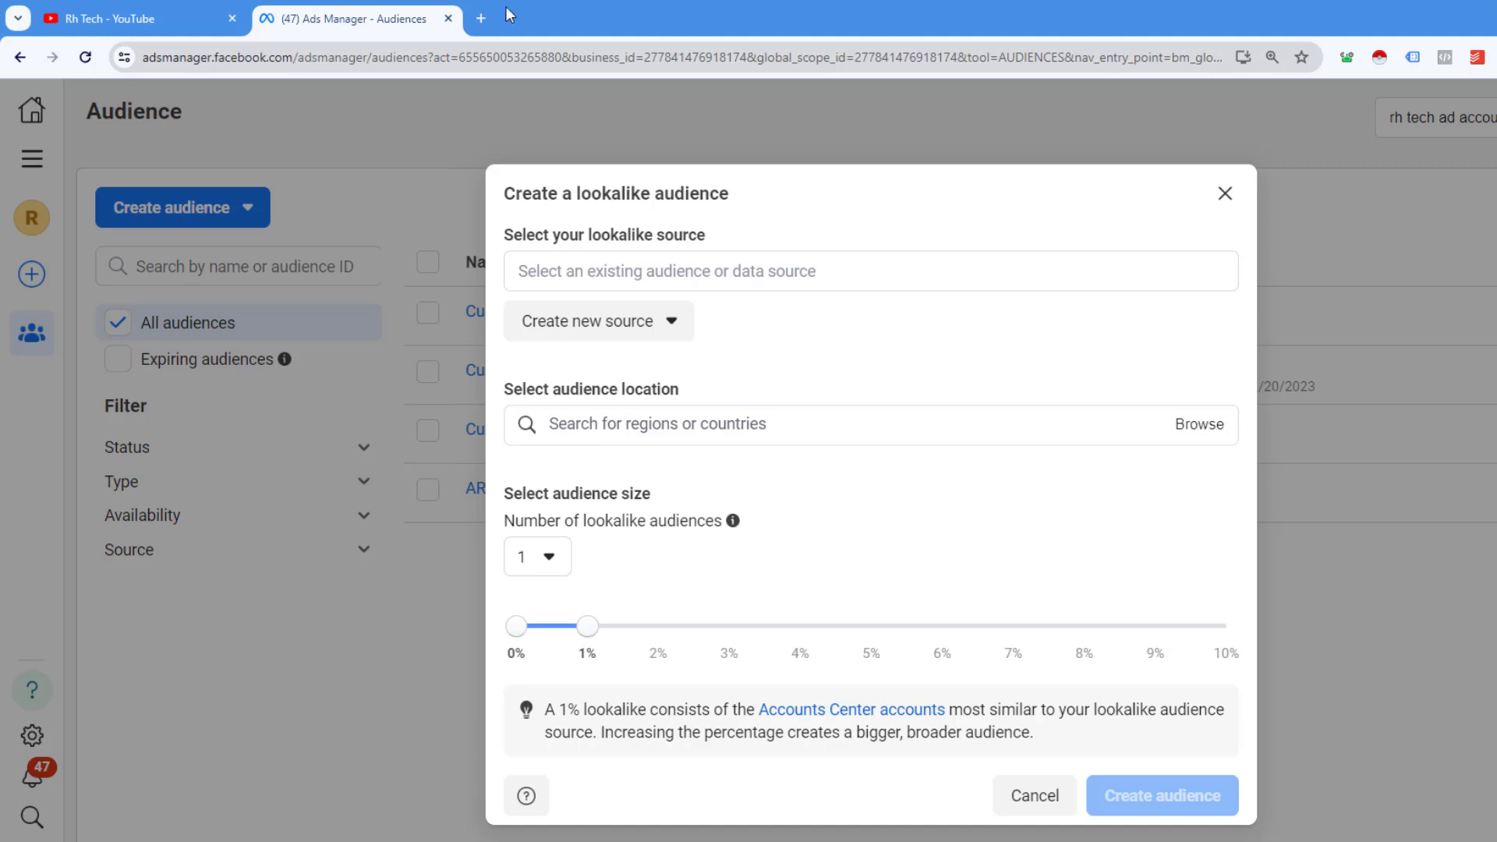
Search Google in a new tab for "what is lookalike audience in facebook"
left_click(481, 18)
type("lokkali")
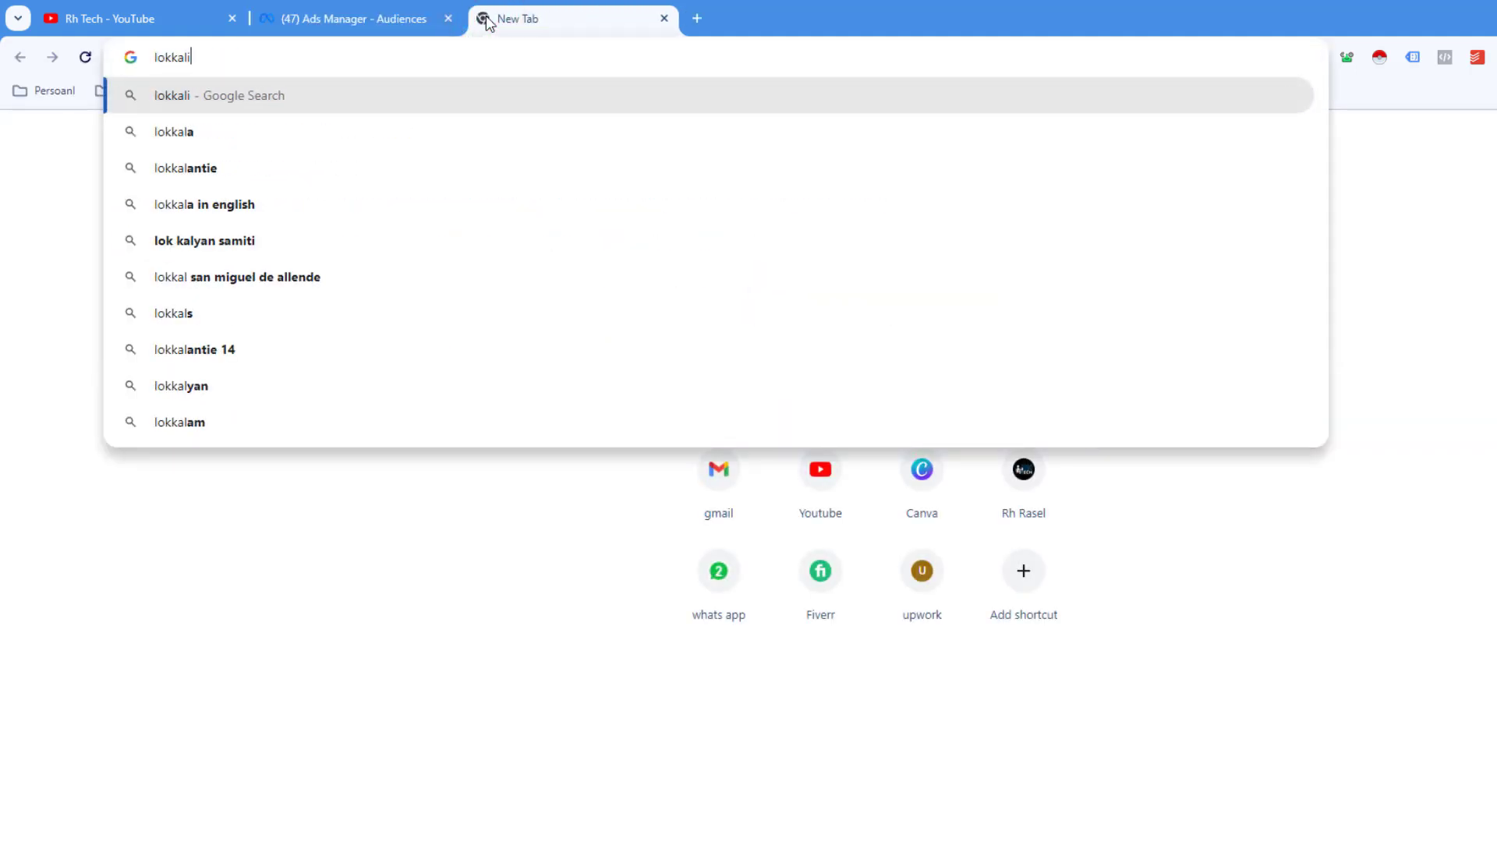
type("ke audience in facebook")
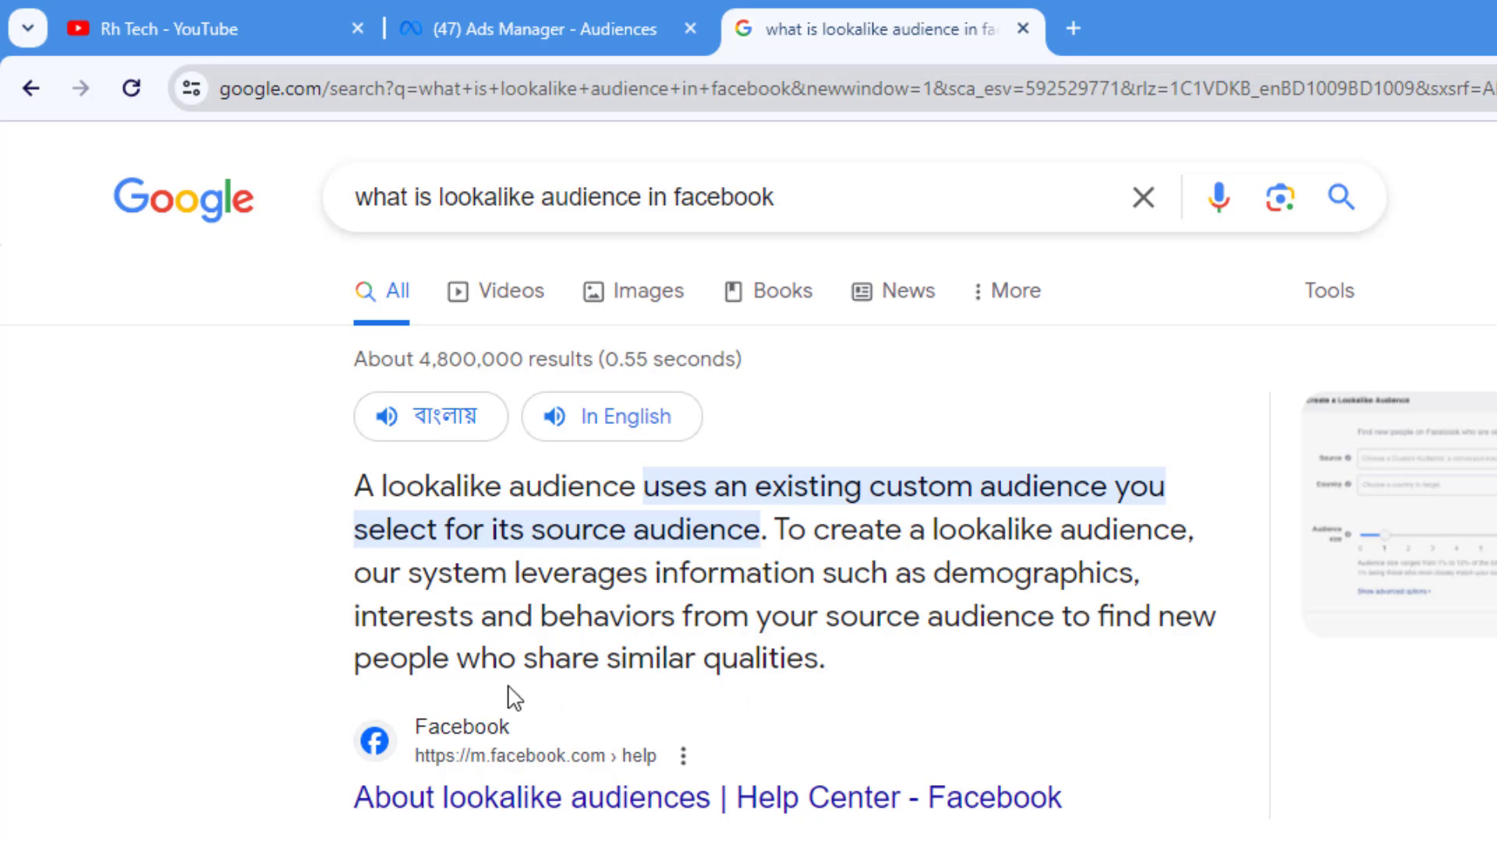
Read the lookalike audience definition in the search results, highlighting the whole paragraph and the words "custom audience"
left_click_drag(830, 661, 345, 492)
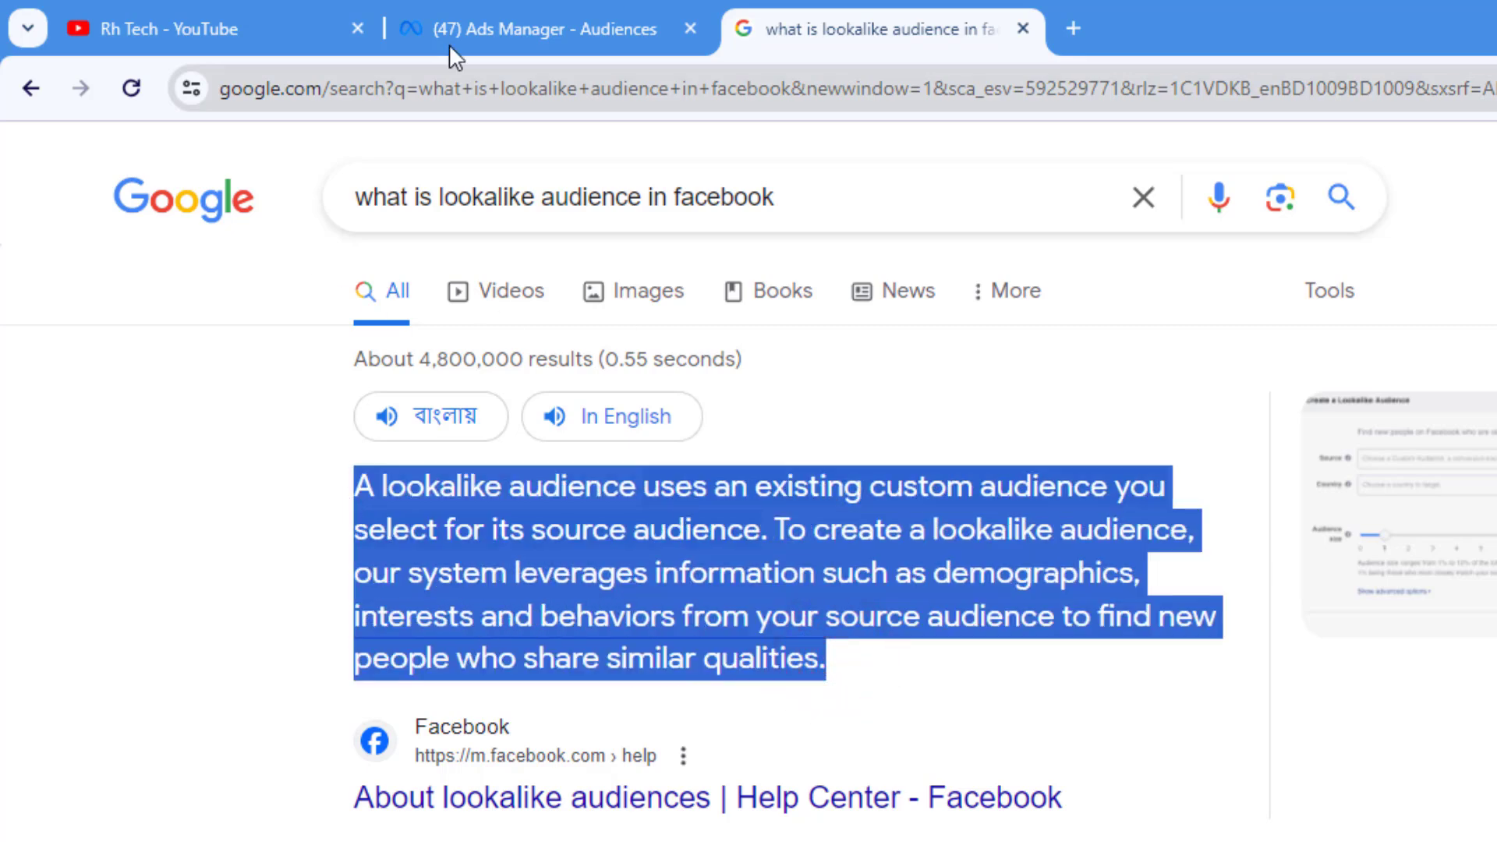
left_click(476, 22)
left_click(879, 17)
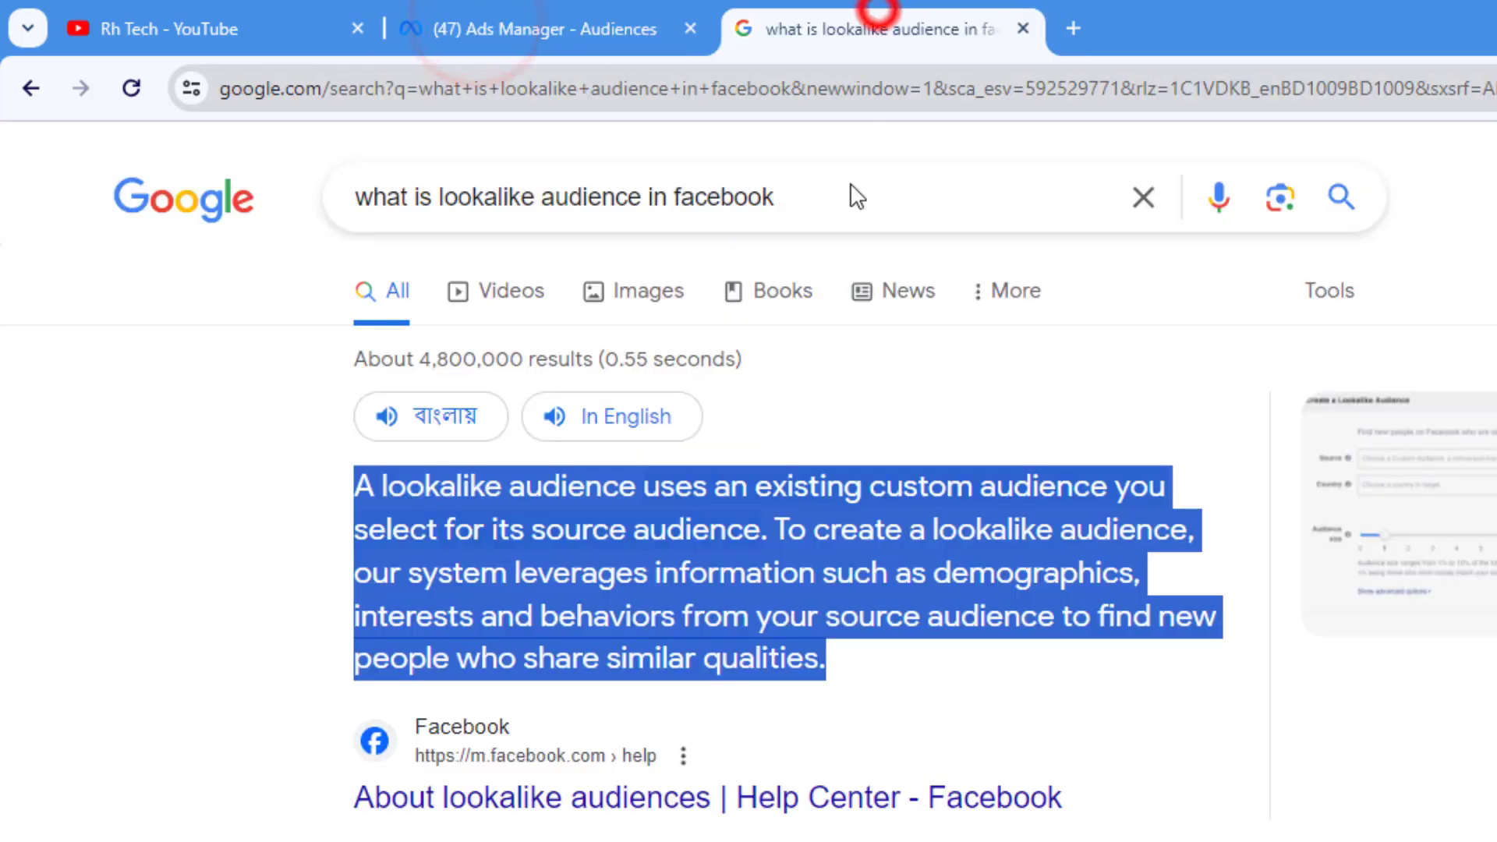
left_click(714, 513)
left_click_drag(879, 488, 1104, 489)
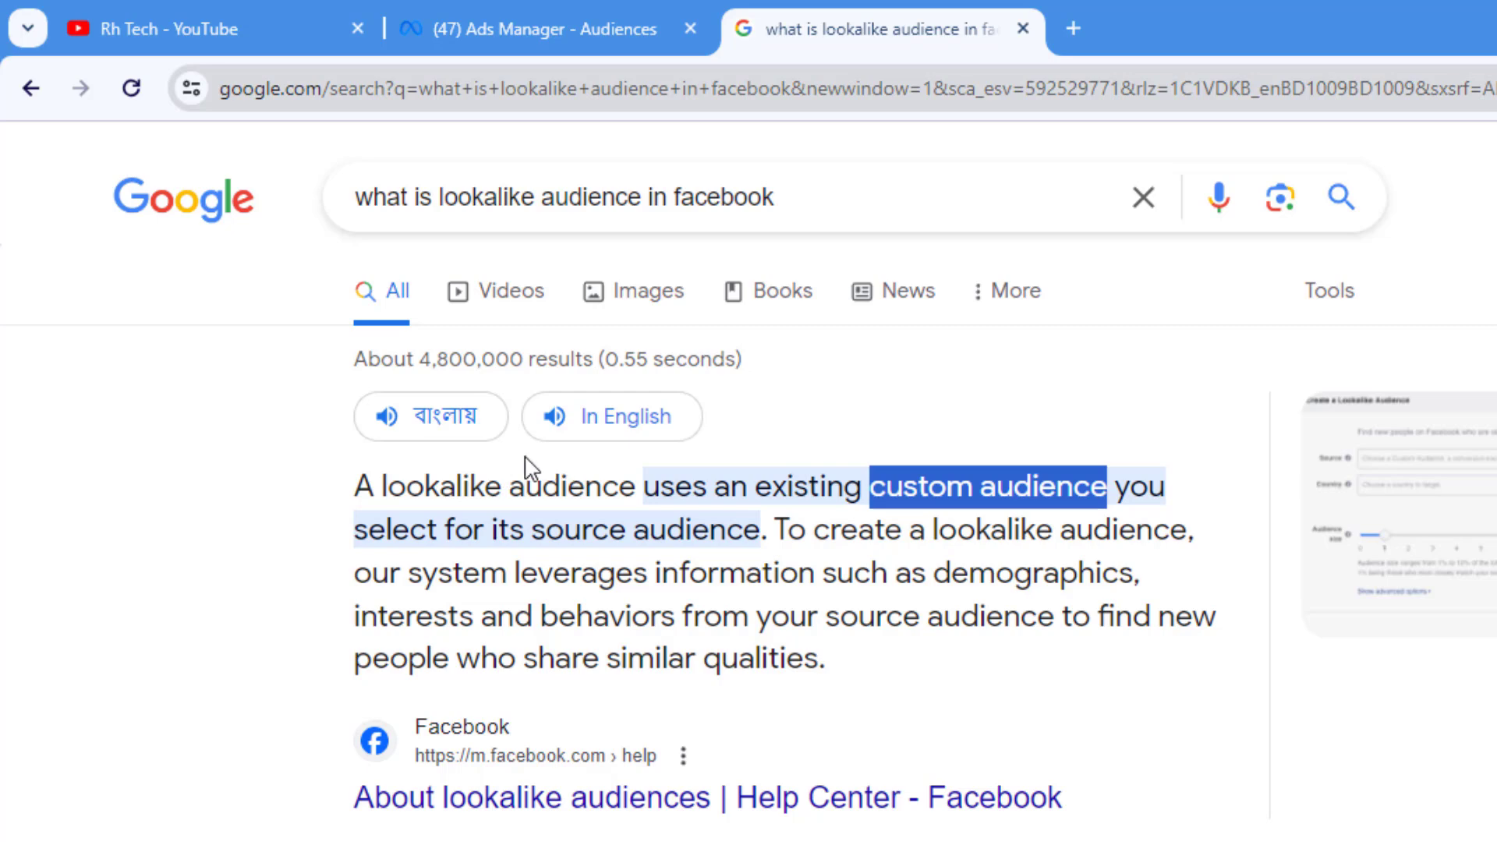
Open the Daraz website in a new tab and look over its home page
left_click(1073, 28)
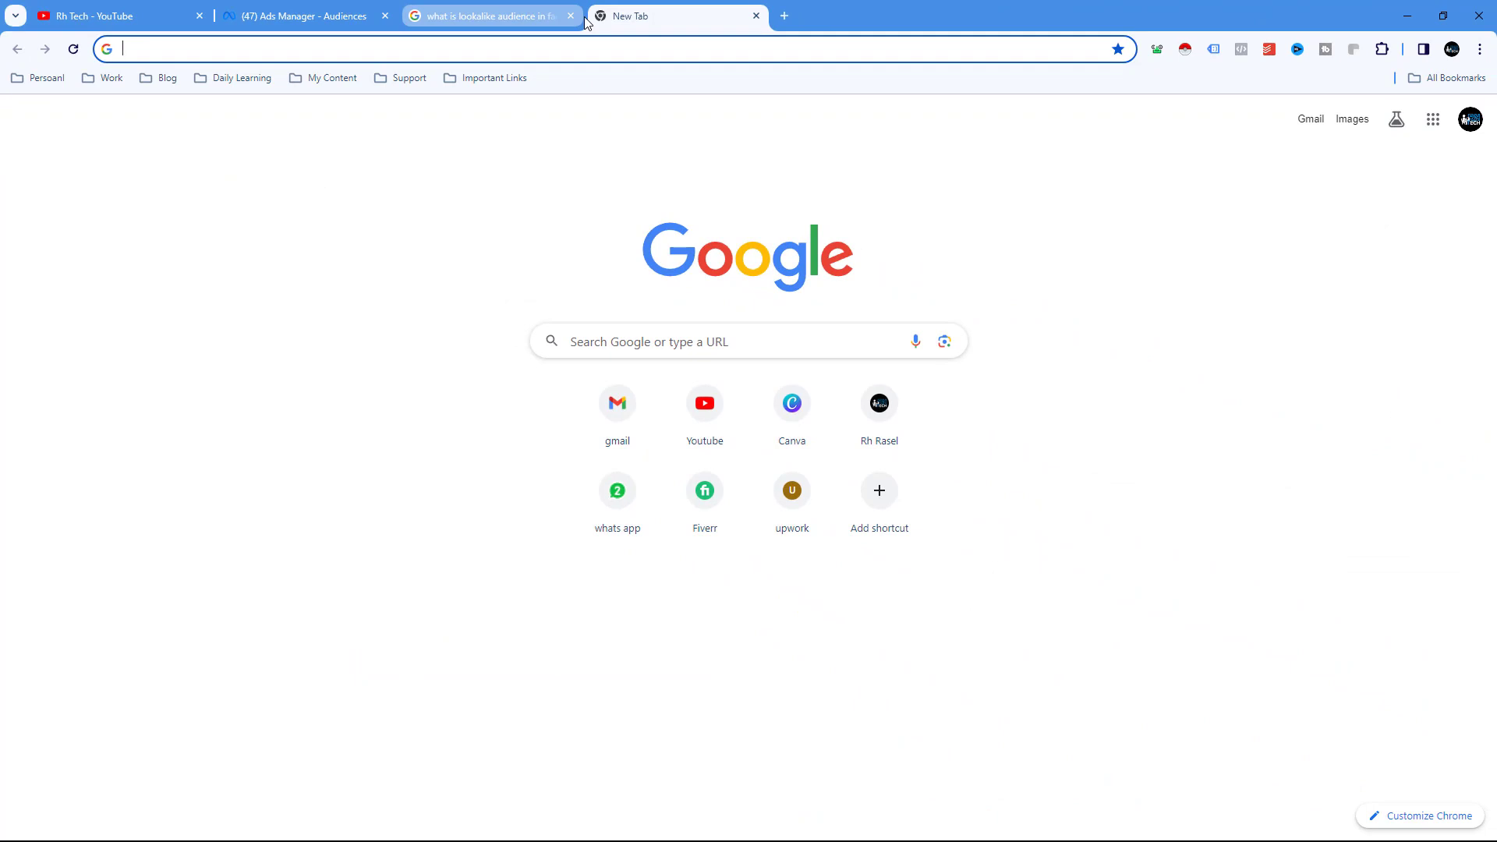
type("da")
key("Return")
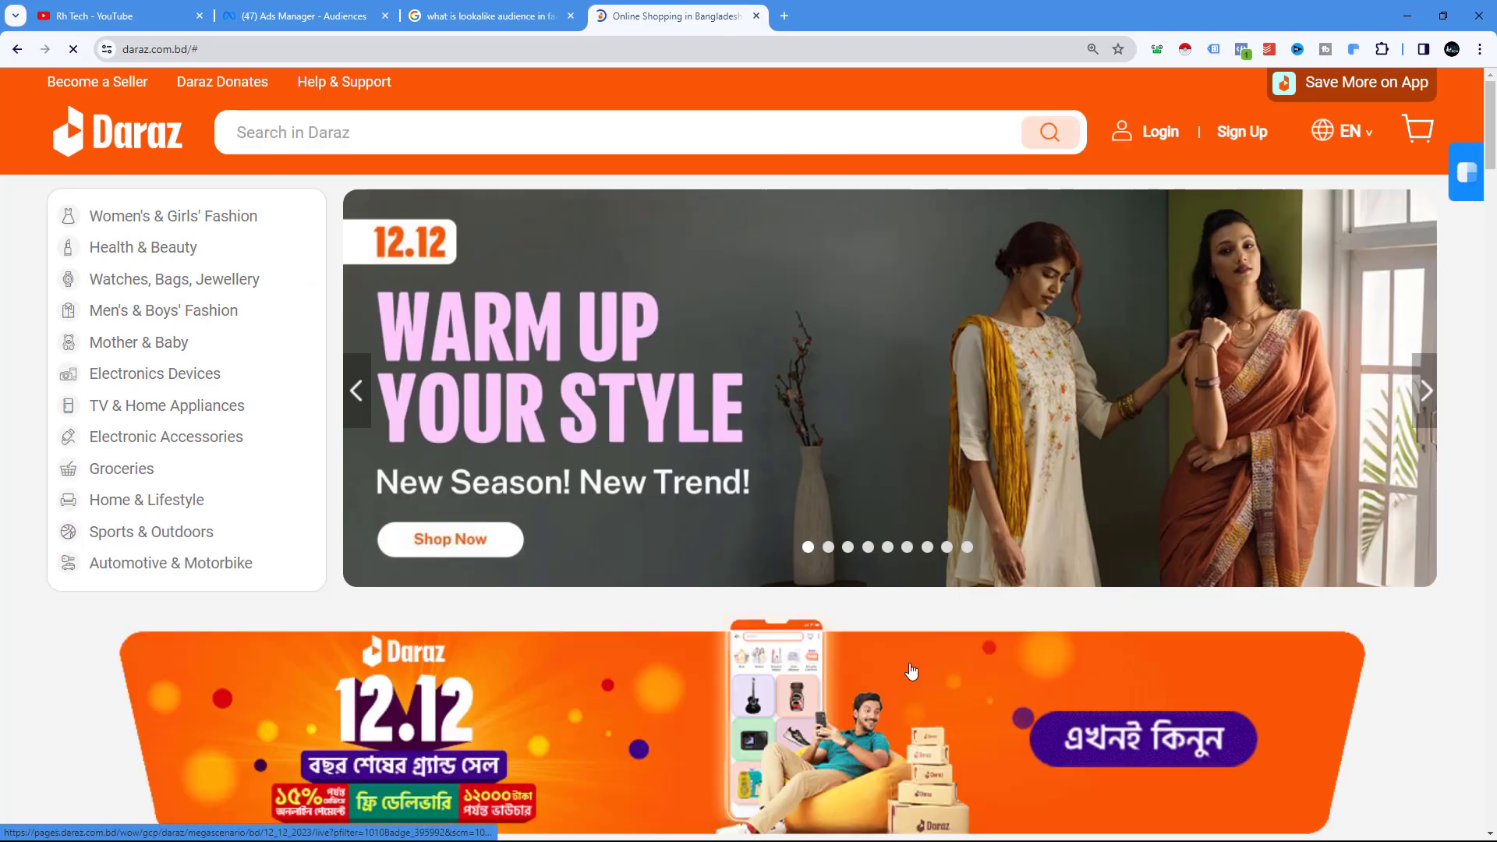
scroll(996, 373, "down", 6)
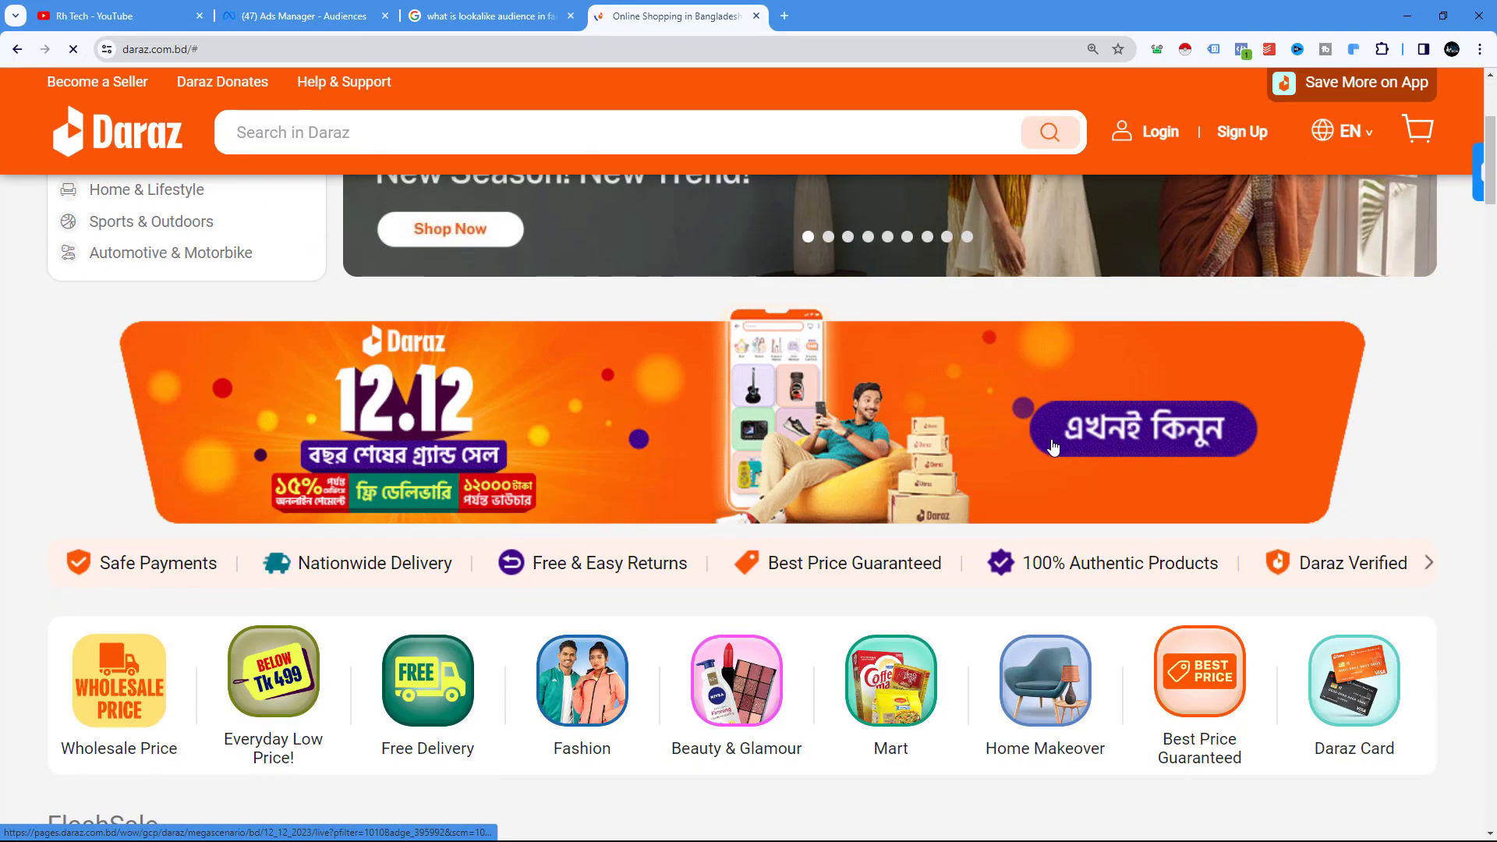
scroll(1233, 521, "up", 3)
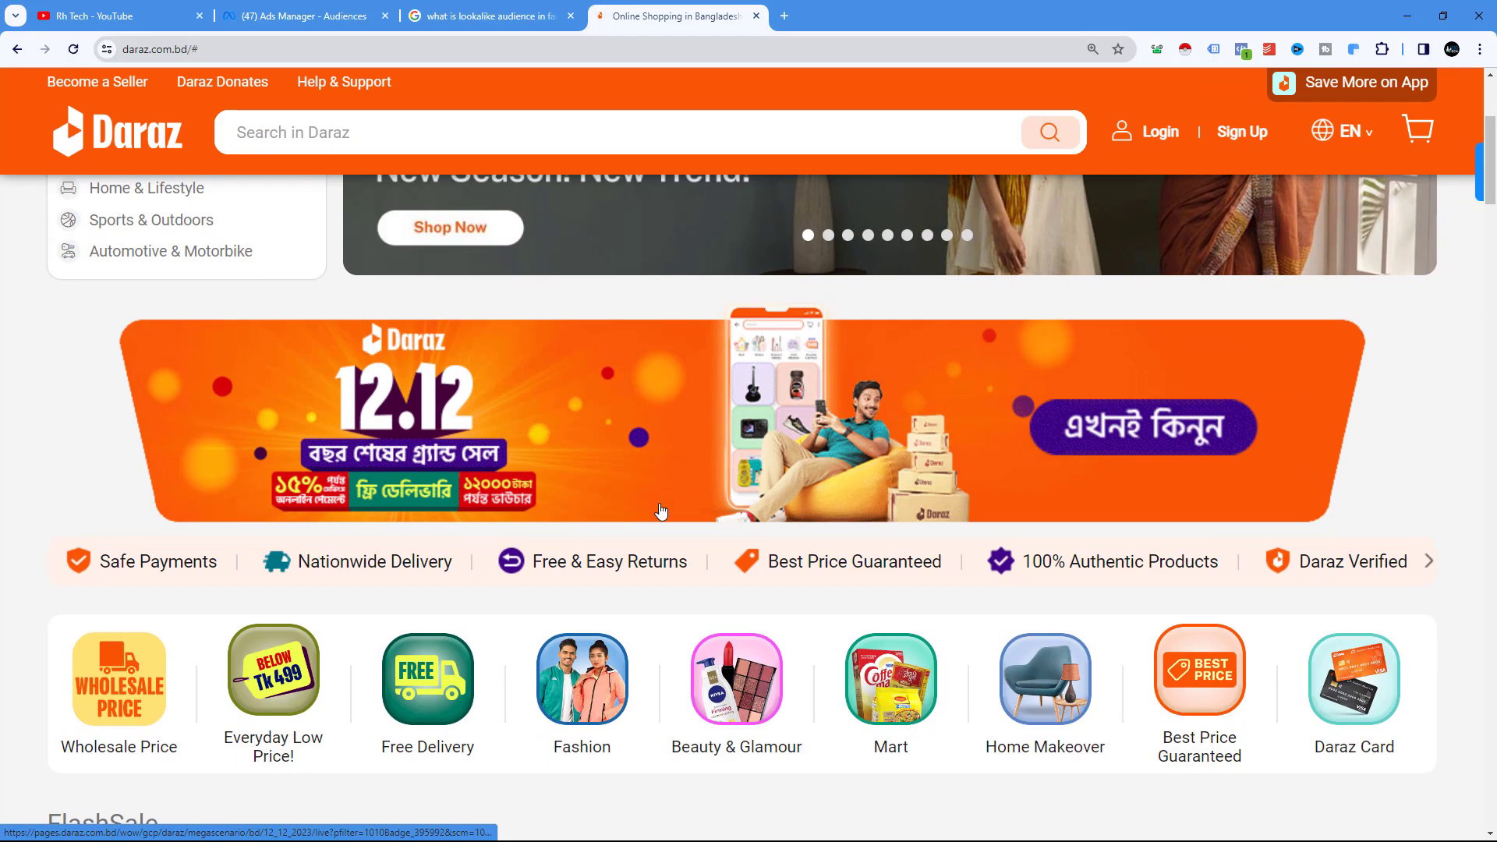
scroll(140, 473, "up", 4)
Browse the face wash products under Health & Beauty skin care on Daraz and view the Messages window
mouse_move(205, 249)
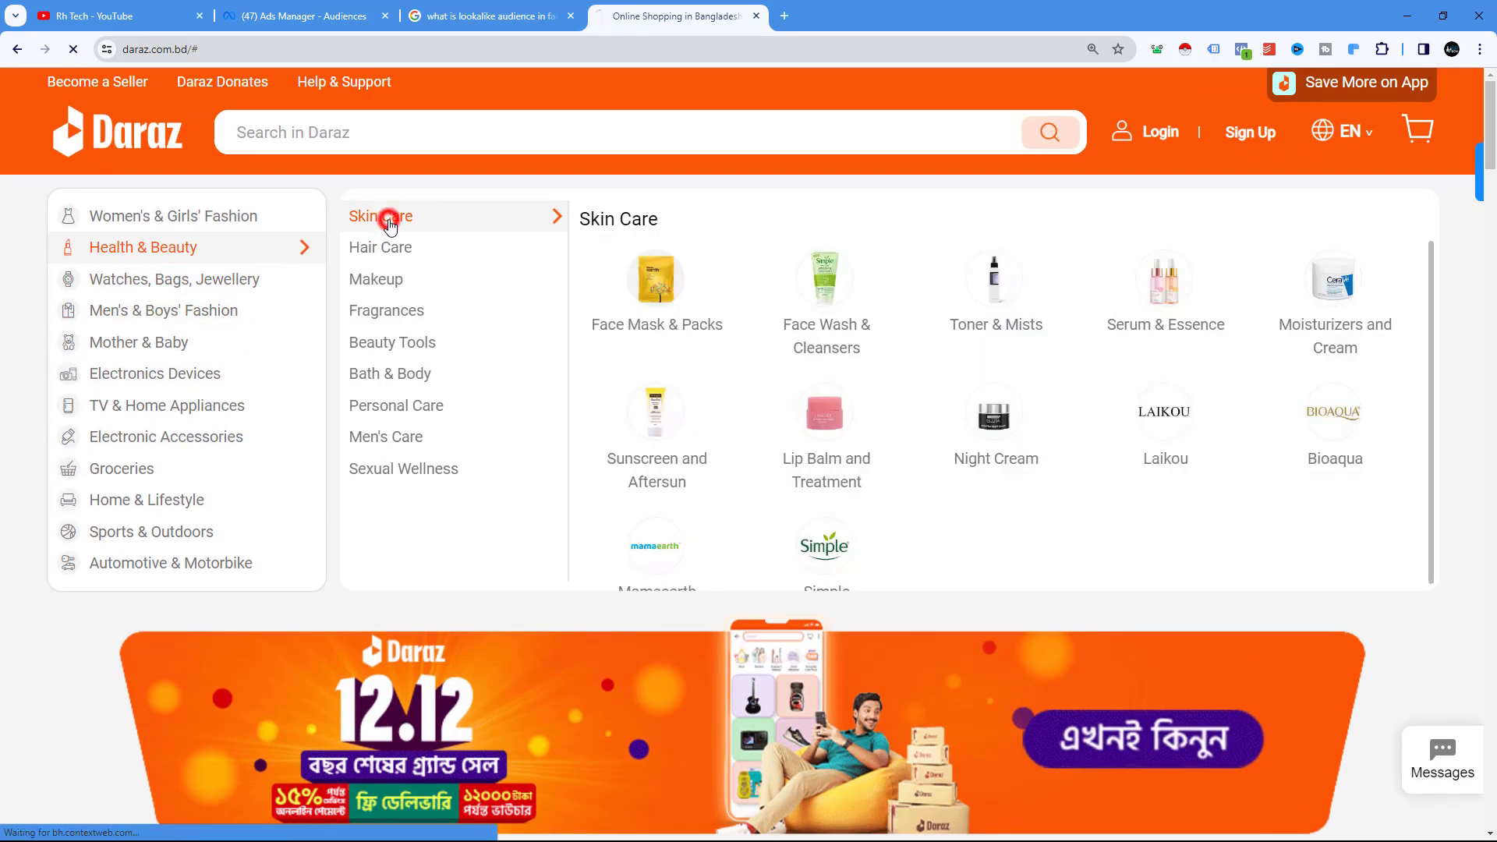
left_click(389, 226)
left_click(359, 308)
scroll(443, 567, "down", 4)
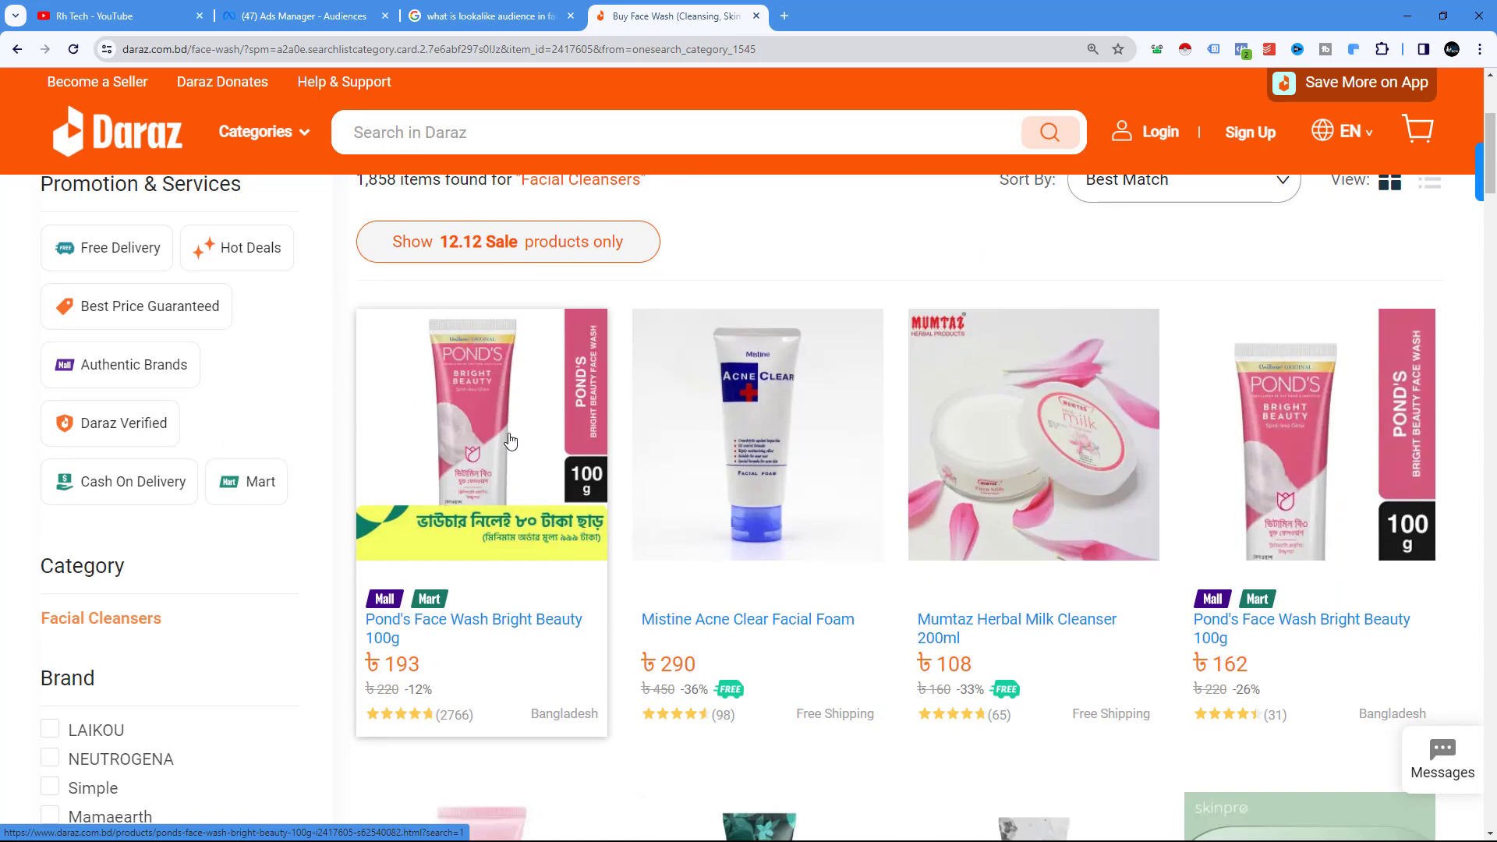
left_click(1441, 755)
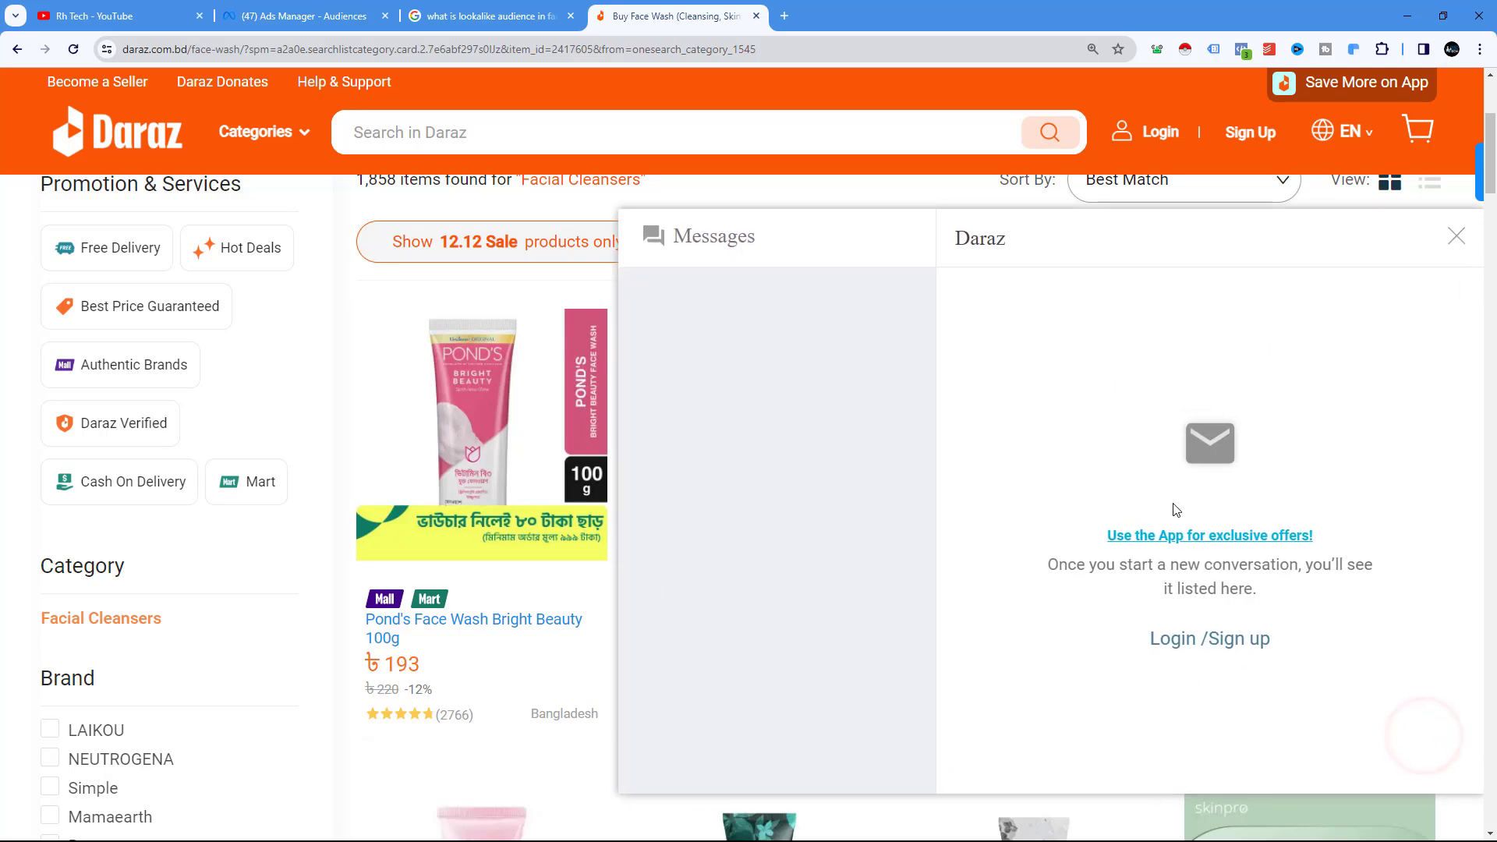
left_click(1458, 237)
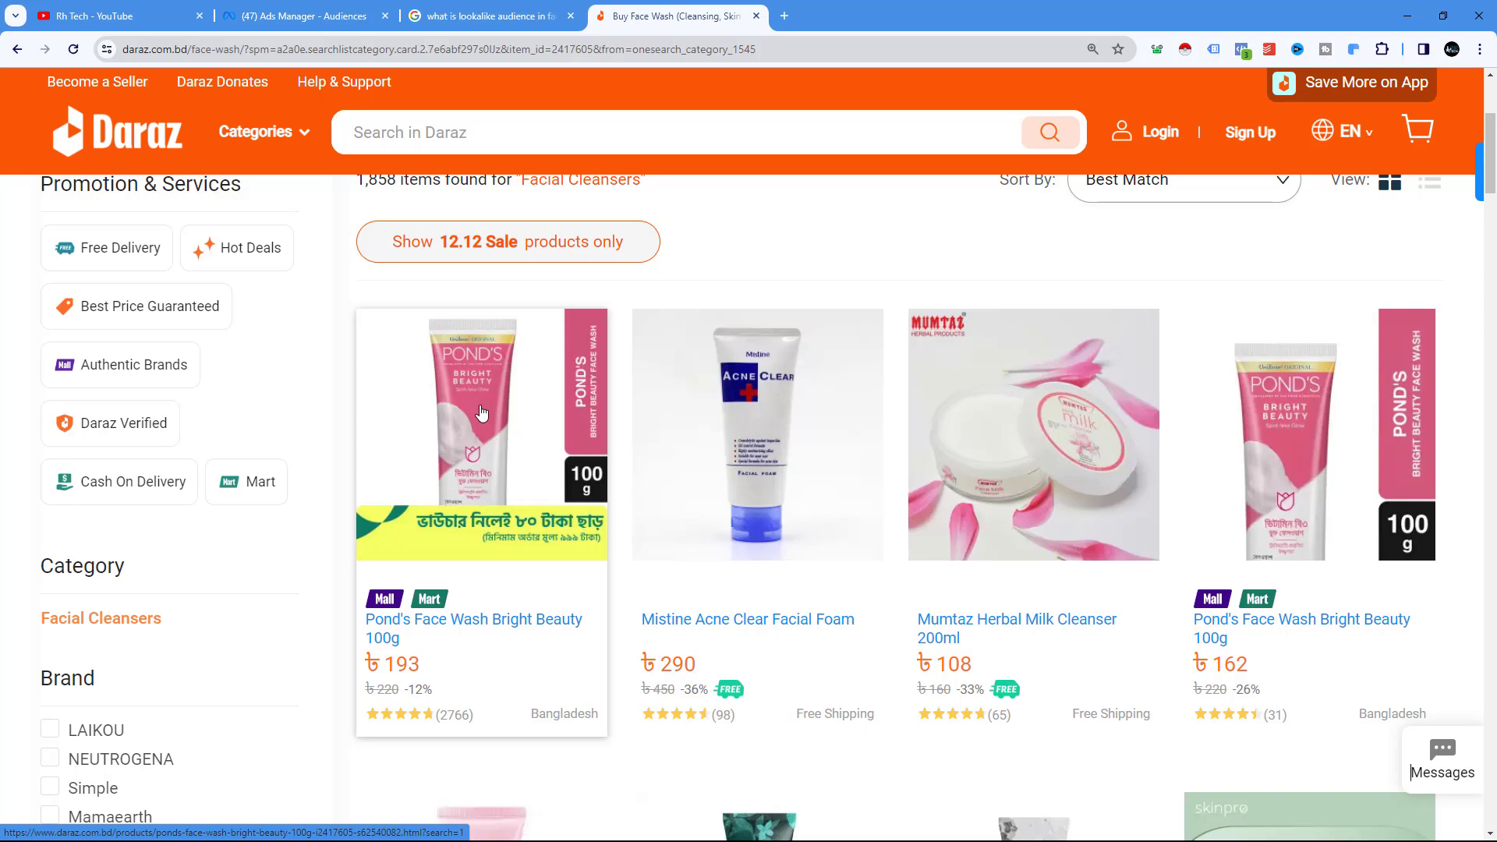
Return to Ads Manager and search the lookalike sources for "Lookalike -", checking value-based and other sources
left_click(309, 16)
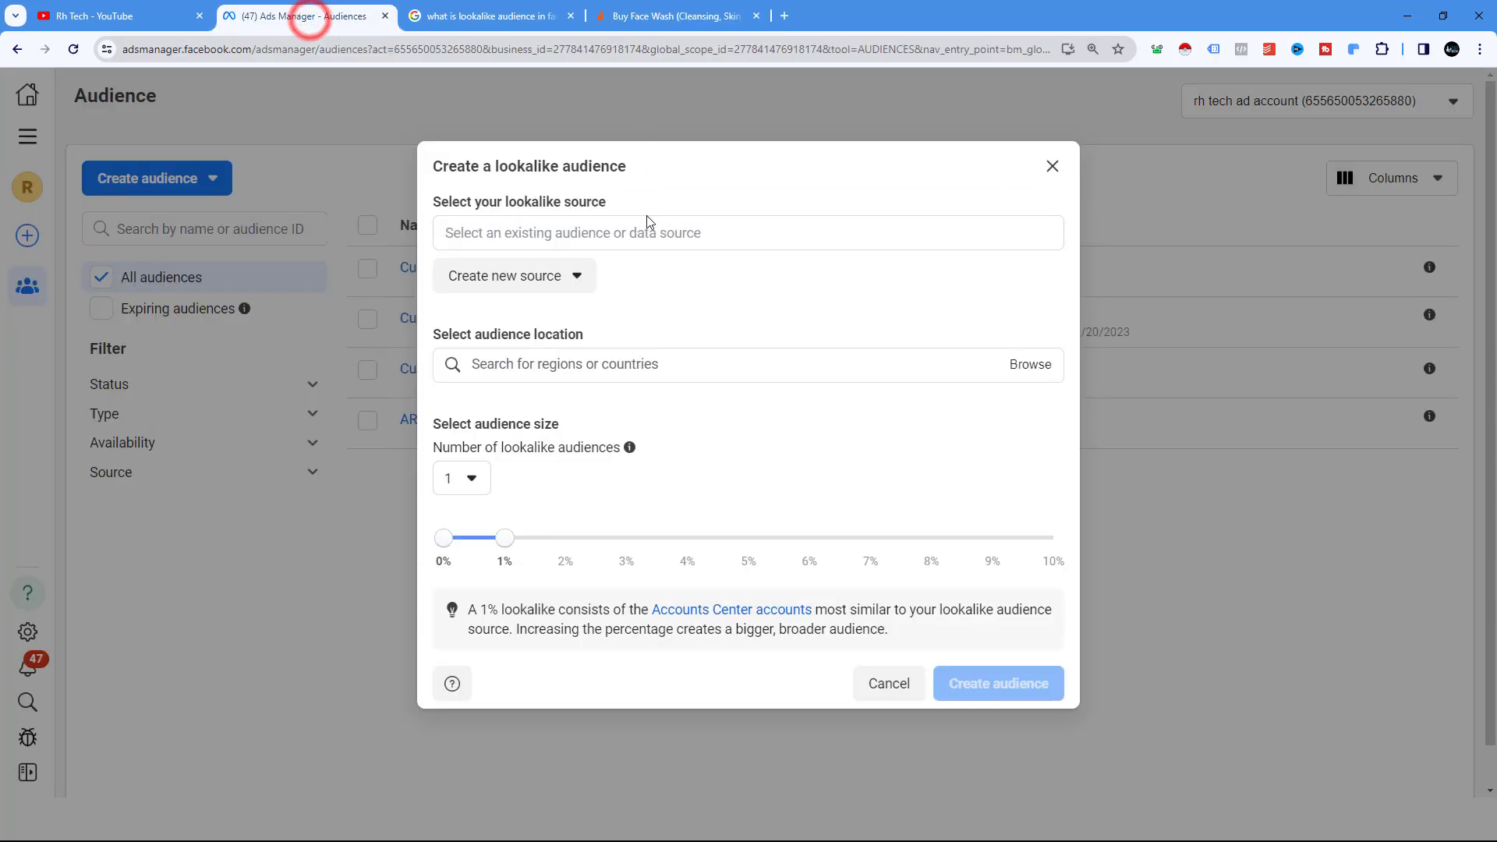
left_click(472, 231)
type("Looka")
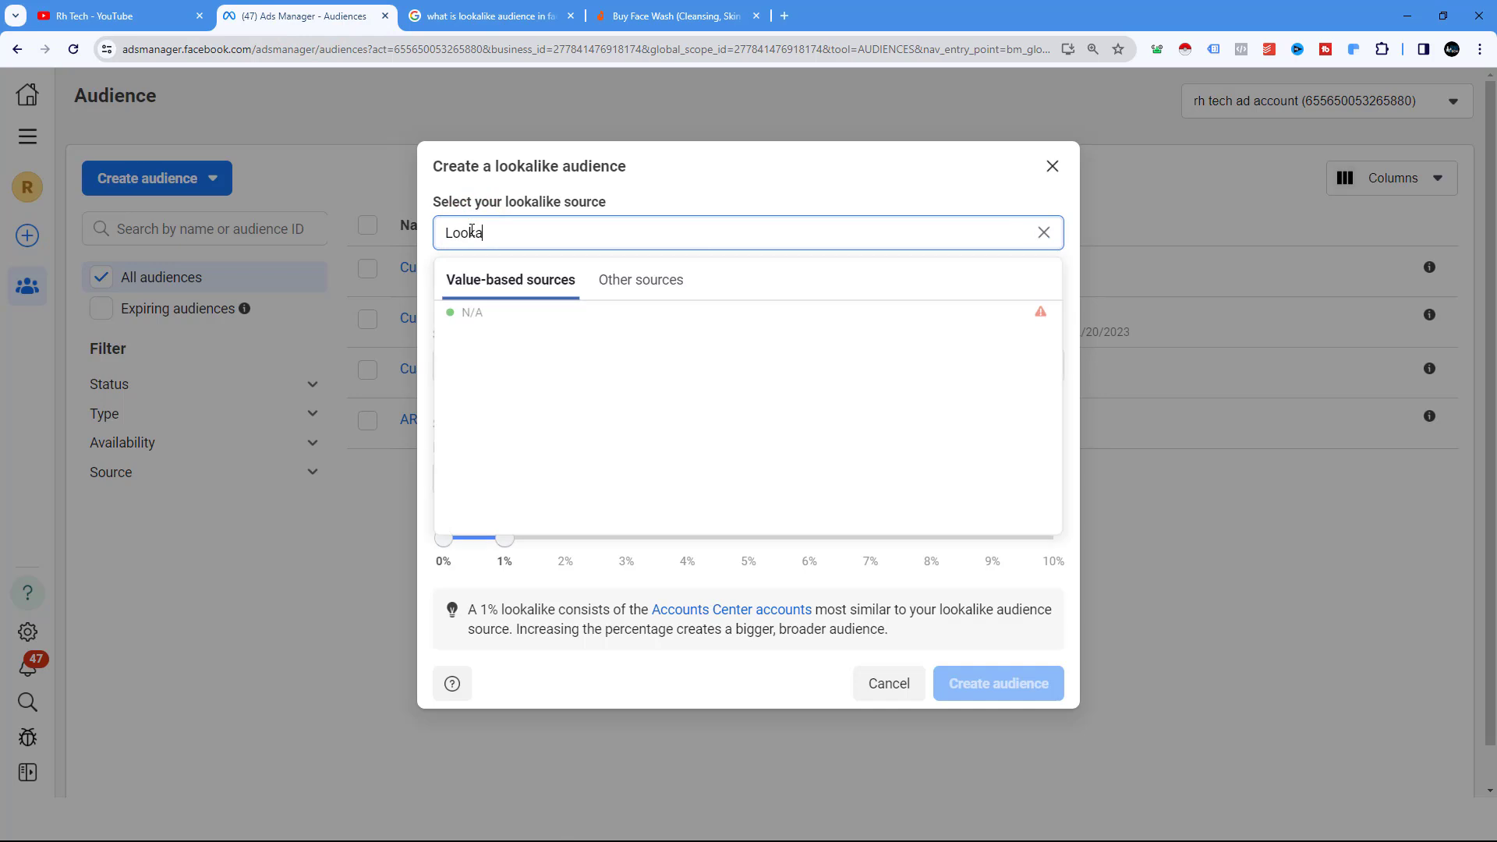
type("like -")
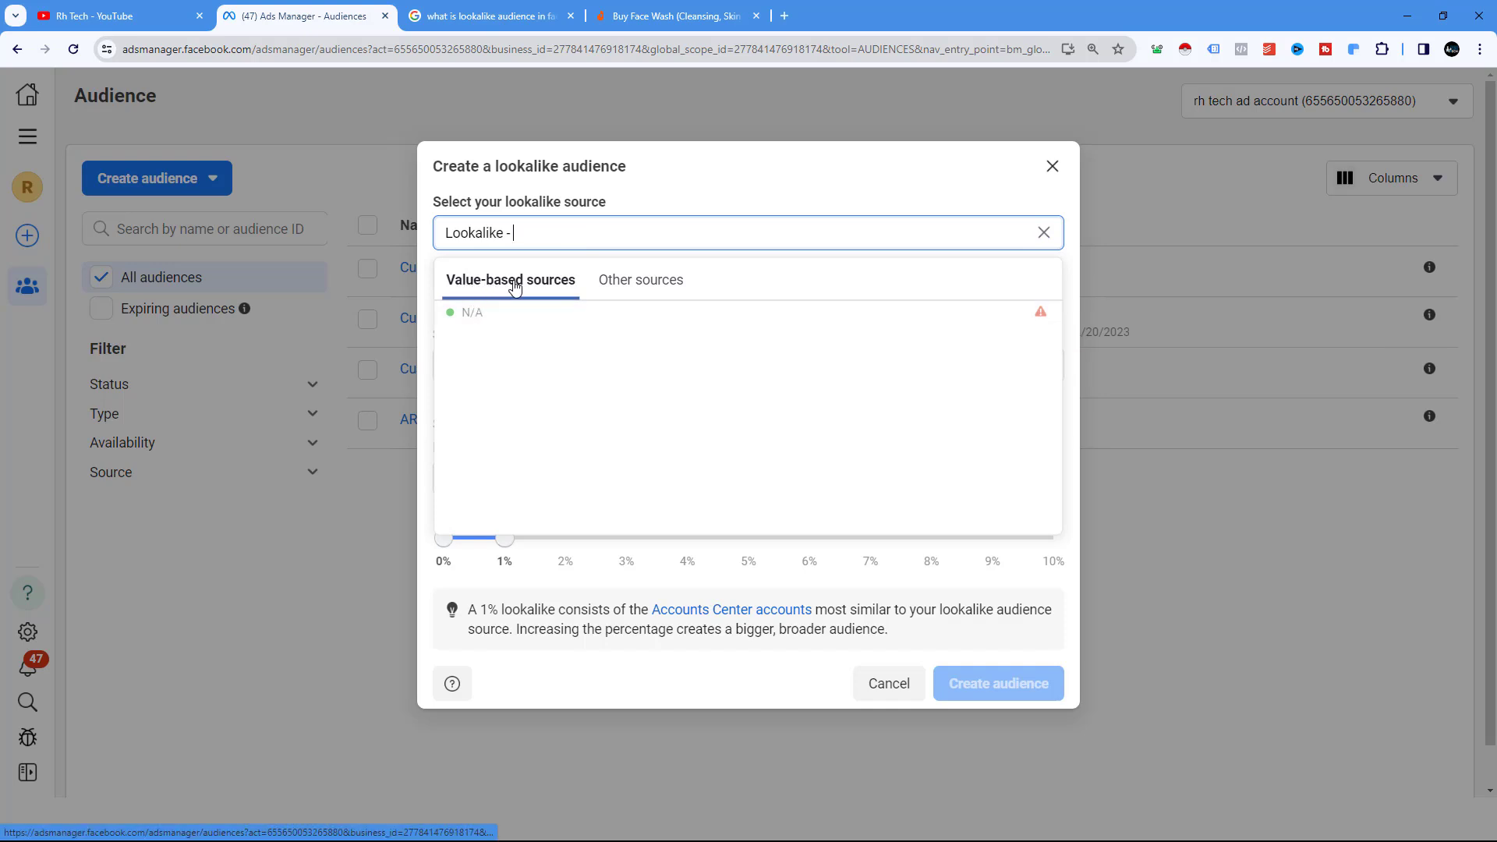
left_click(630, 281)
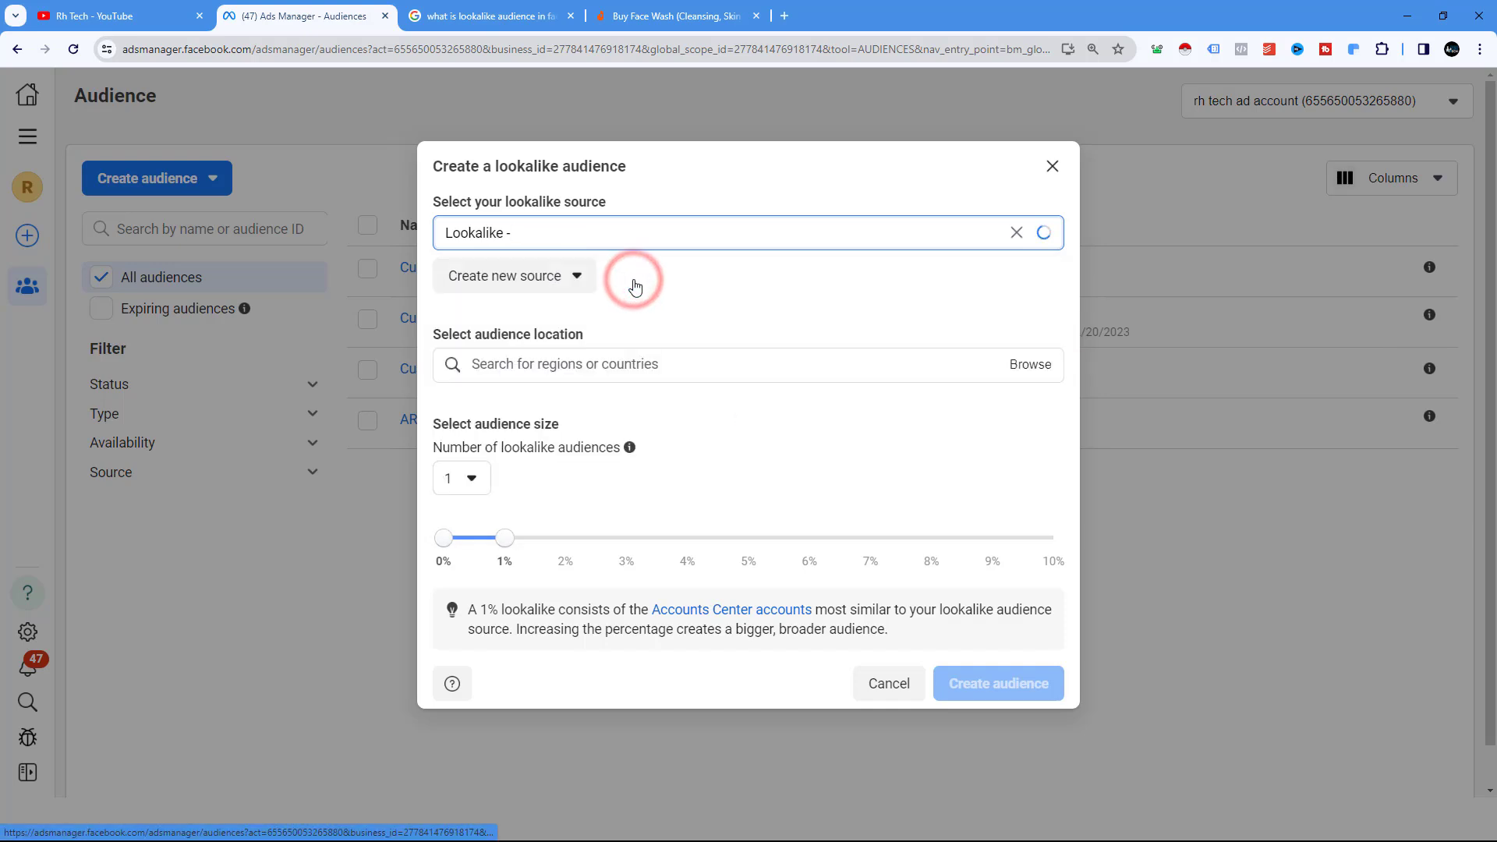
left_click(492, 278)
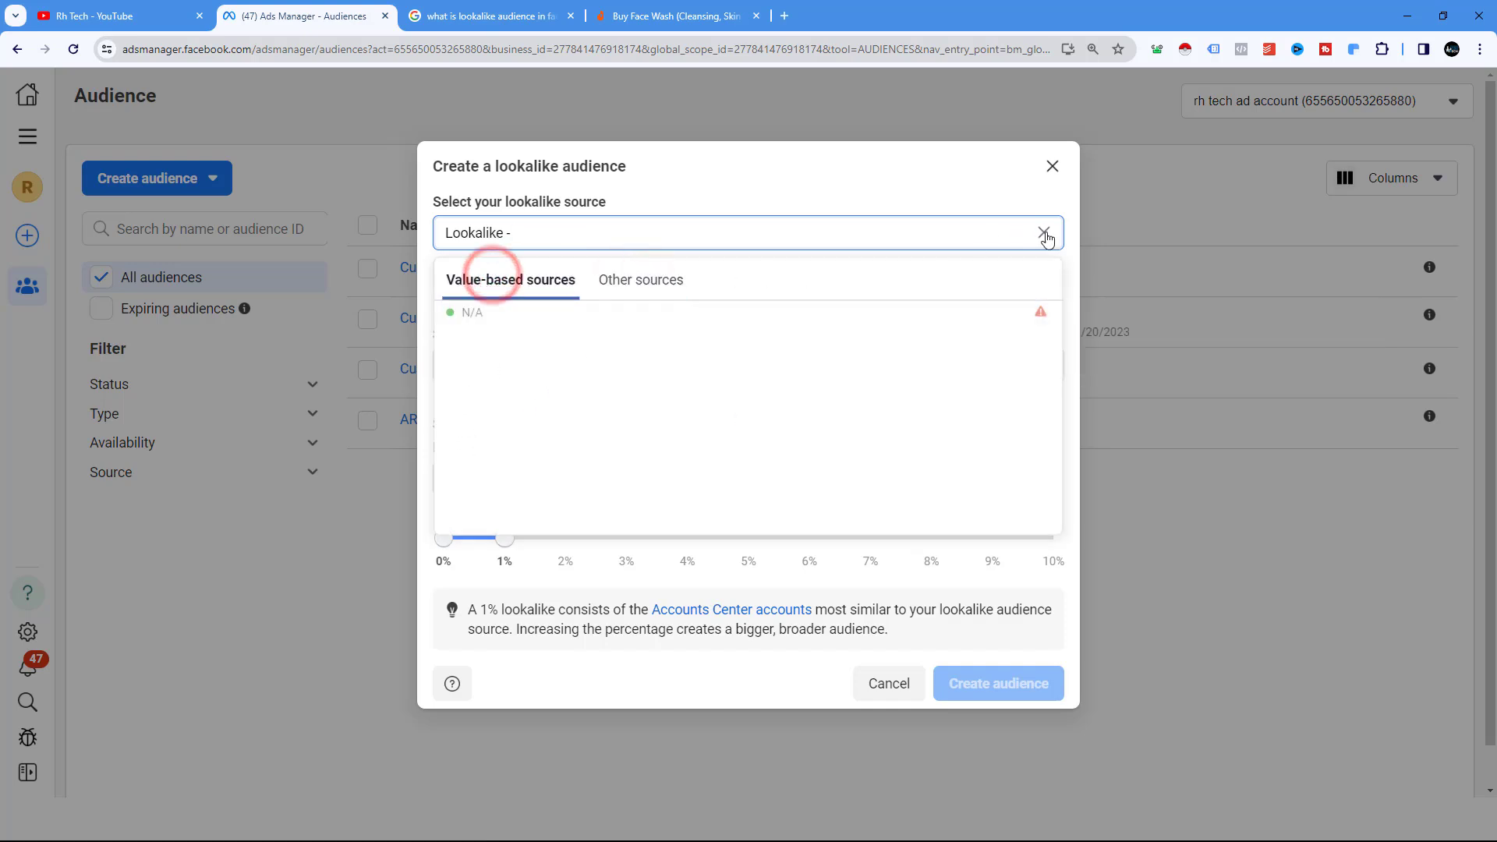
left_click(427, 274)
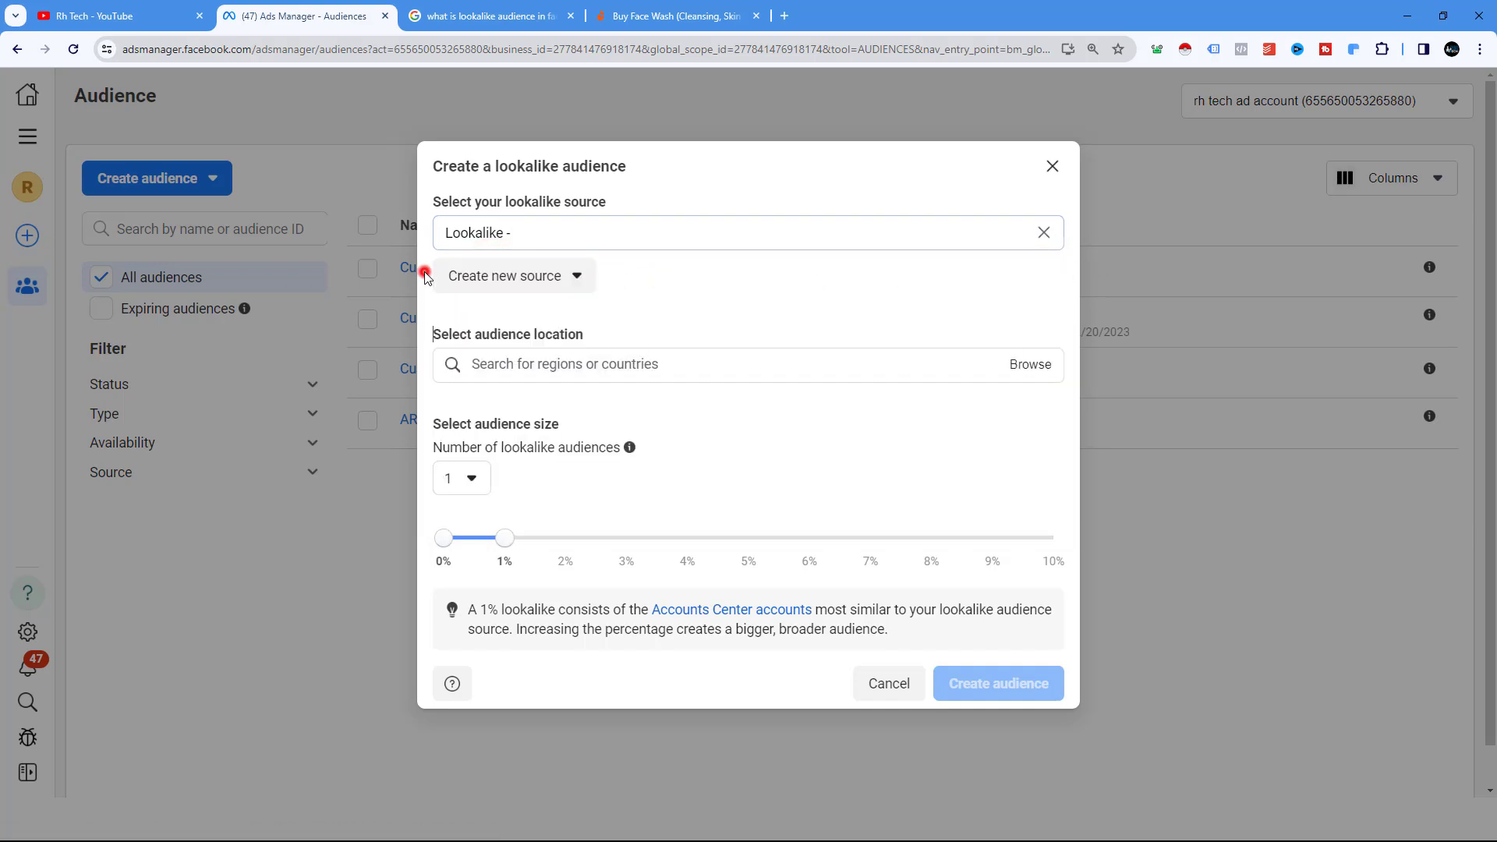
Create a new custom audience as the lookalike source, choosing Website as its source type
left_click(503, 281)
left_click(526, 331)
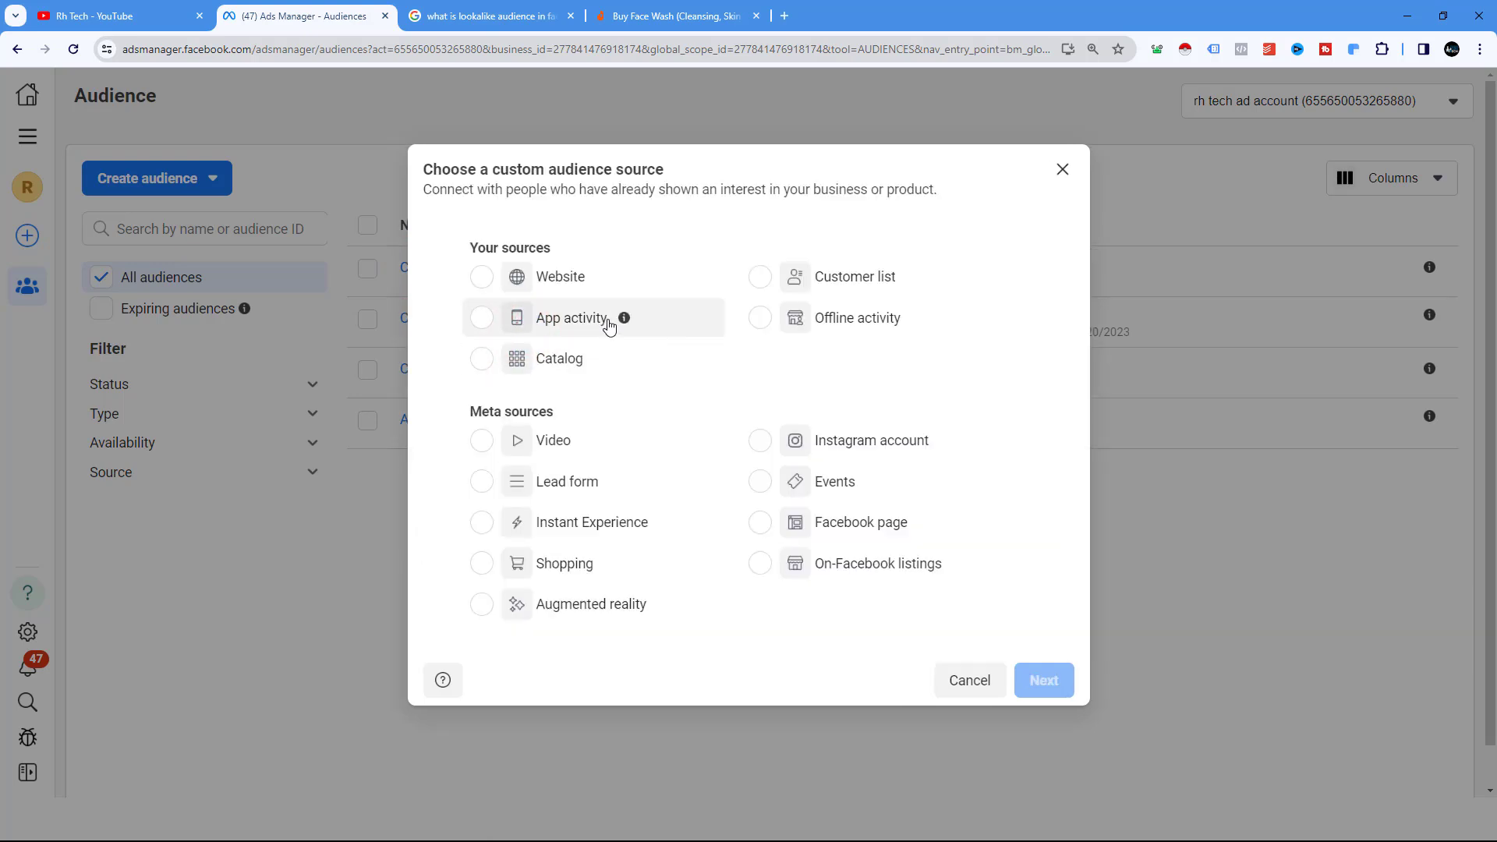
left_click(485, 279)
left_click(1054, 674)
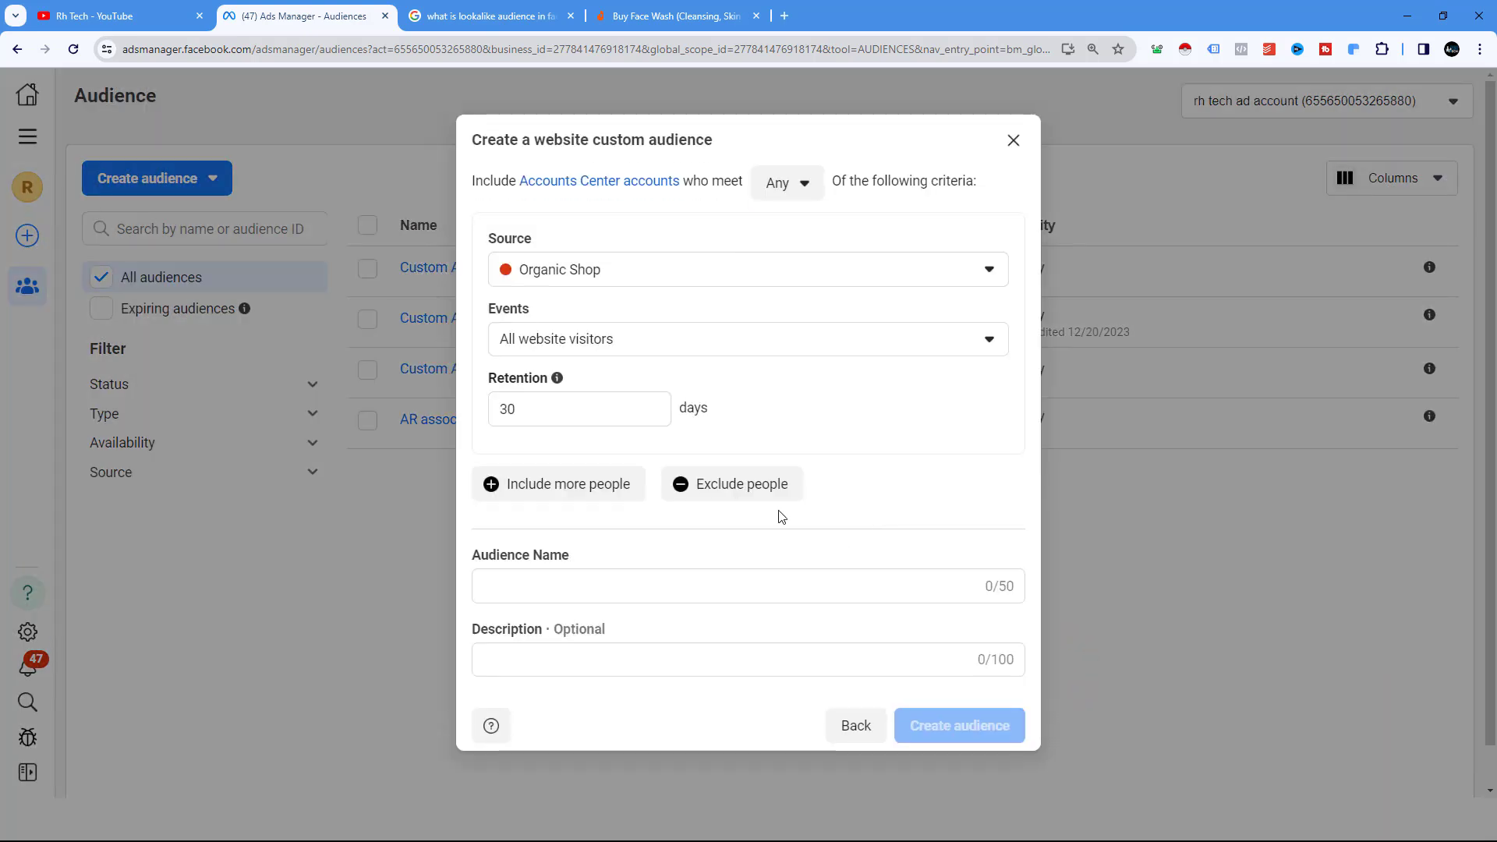
Set the website custom audience's source to rh tech ltd pixel, view the event options, and discard the audience
left_click(663, 278)
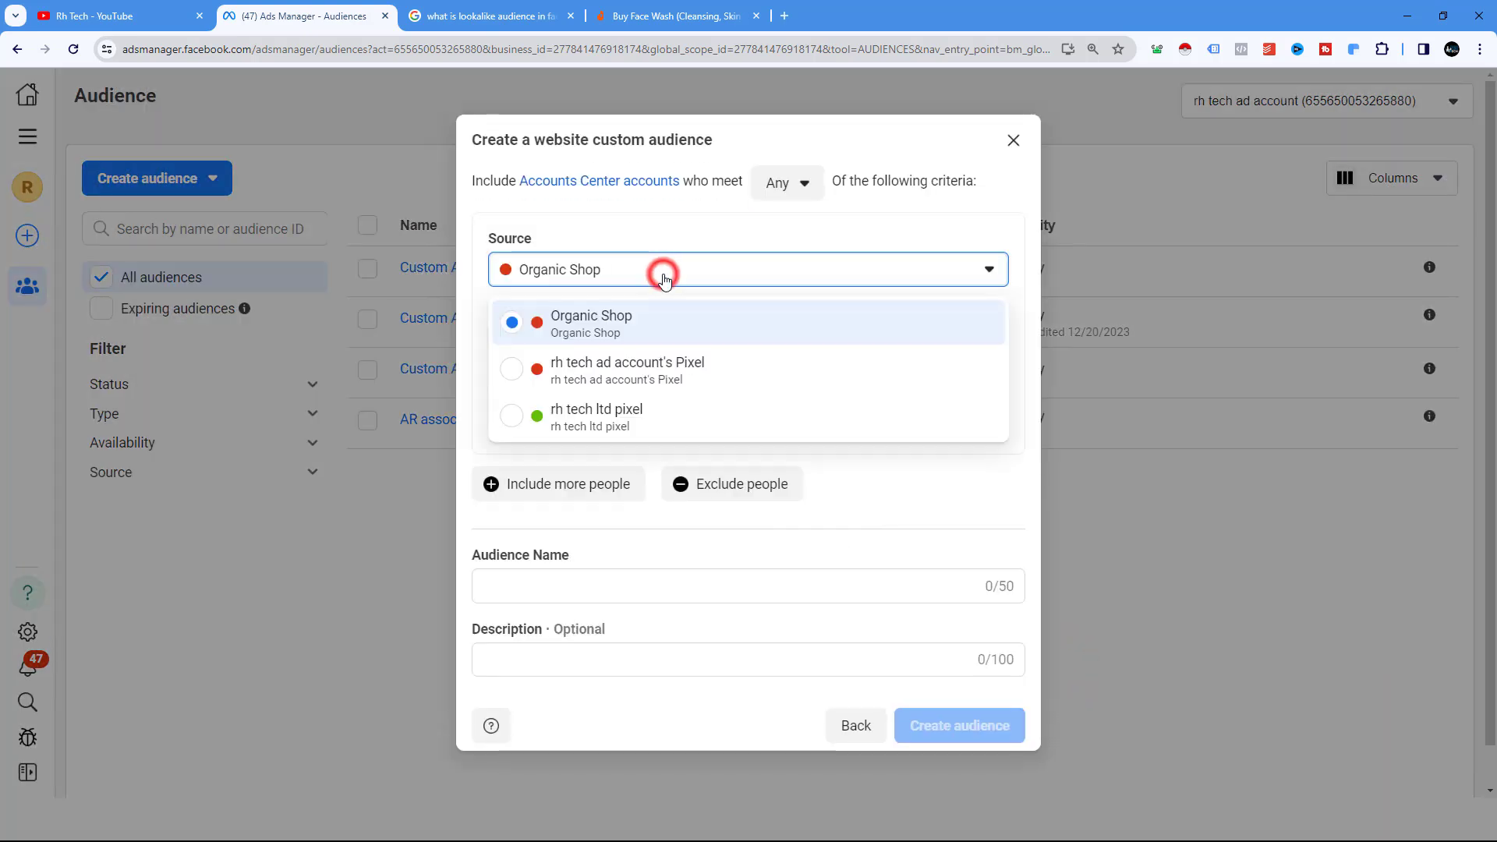
left_click(596, 431)
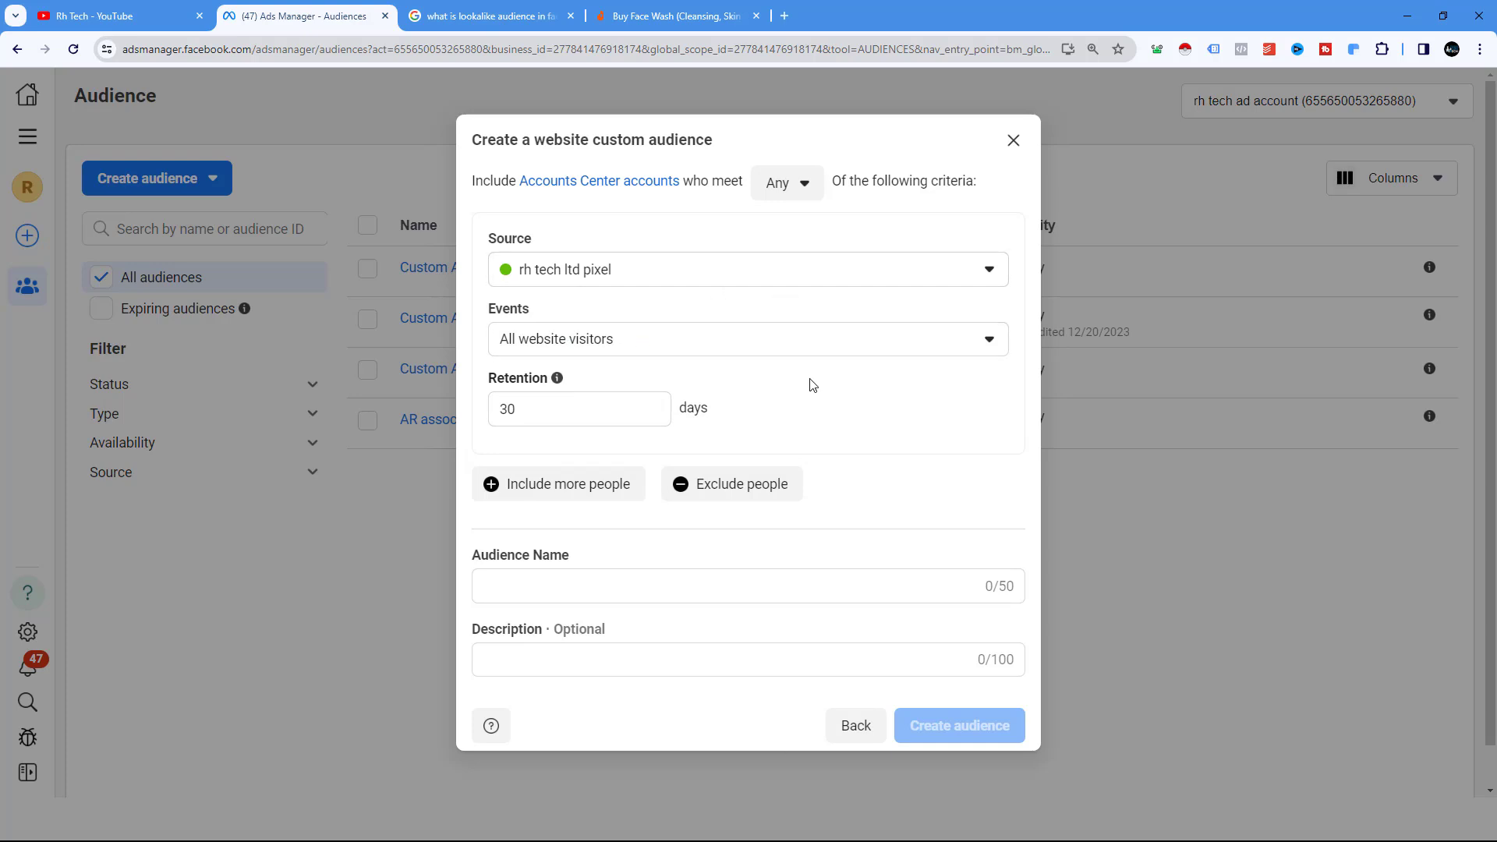
left_click(584, 337)
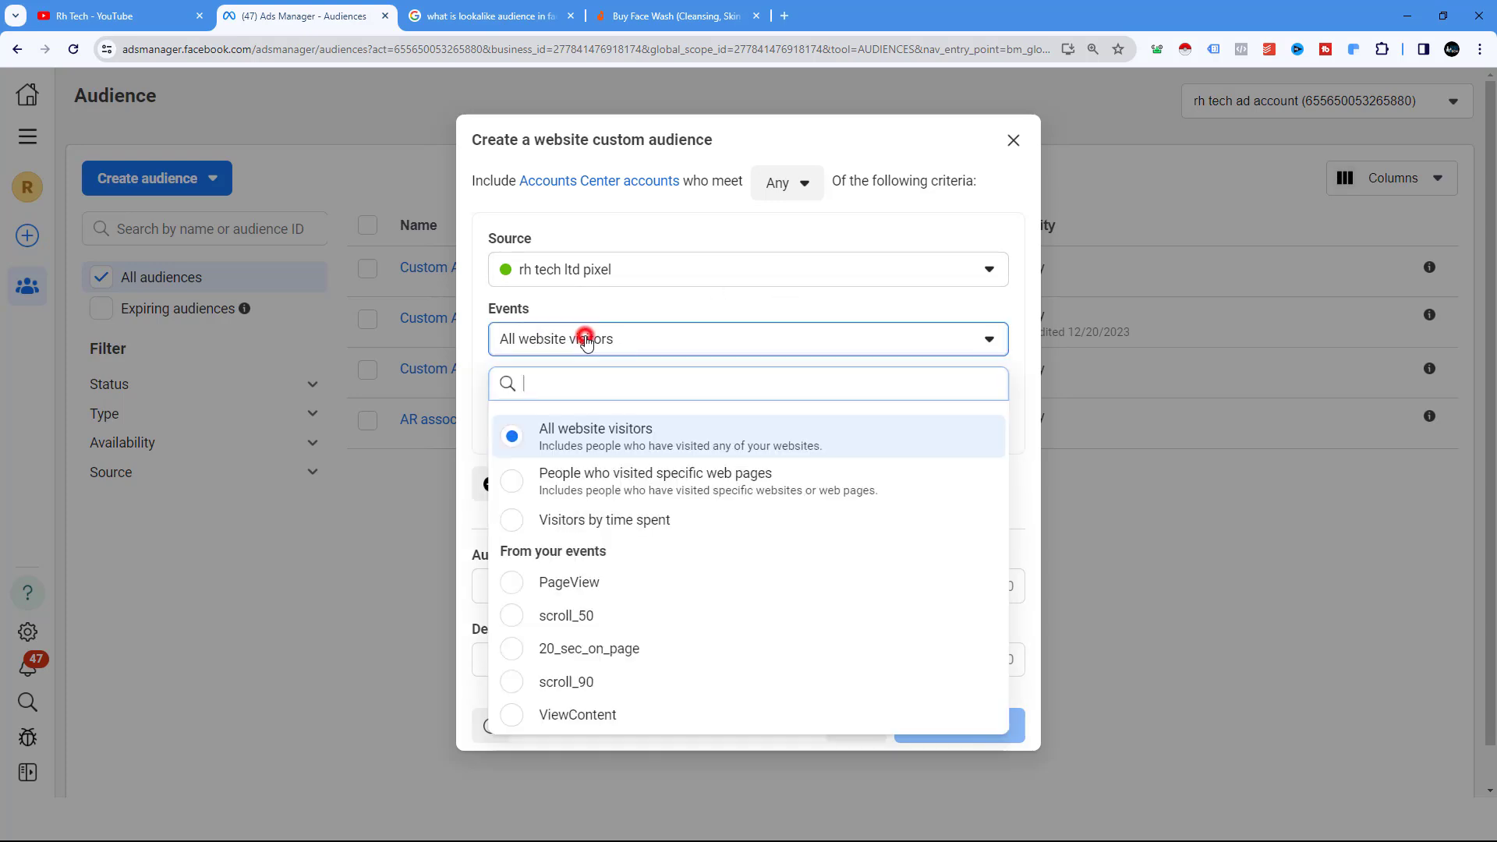
left_click(1013, 140)
left_click(1013, 140)
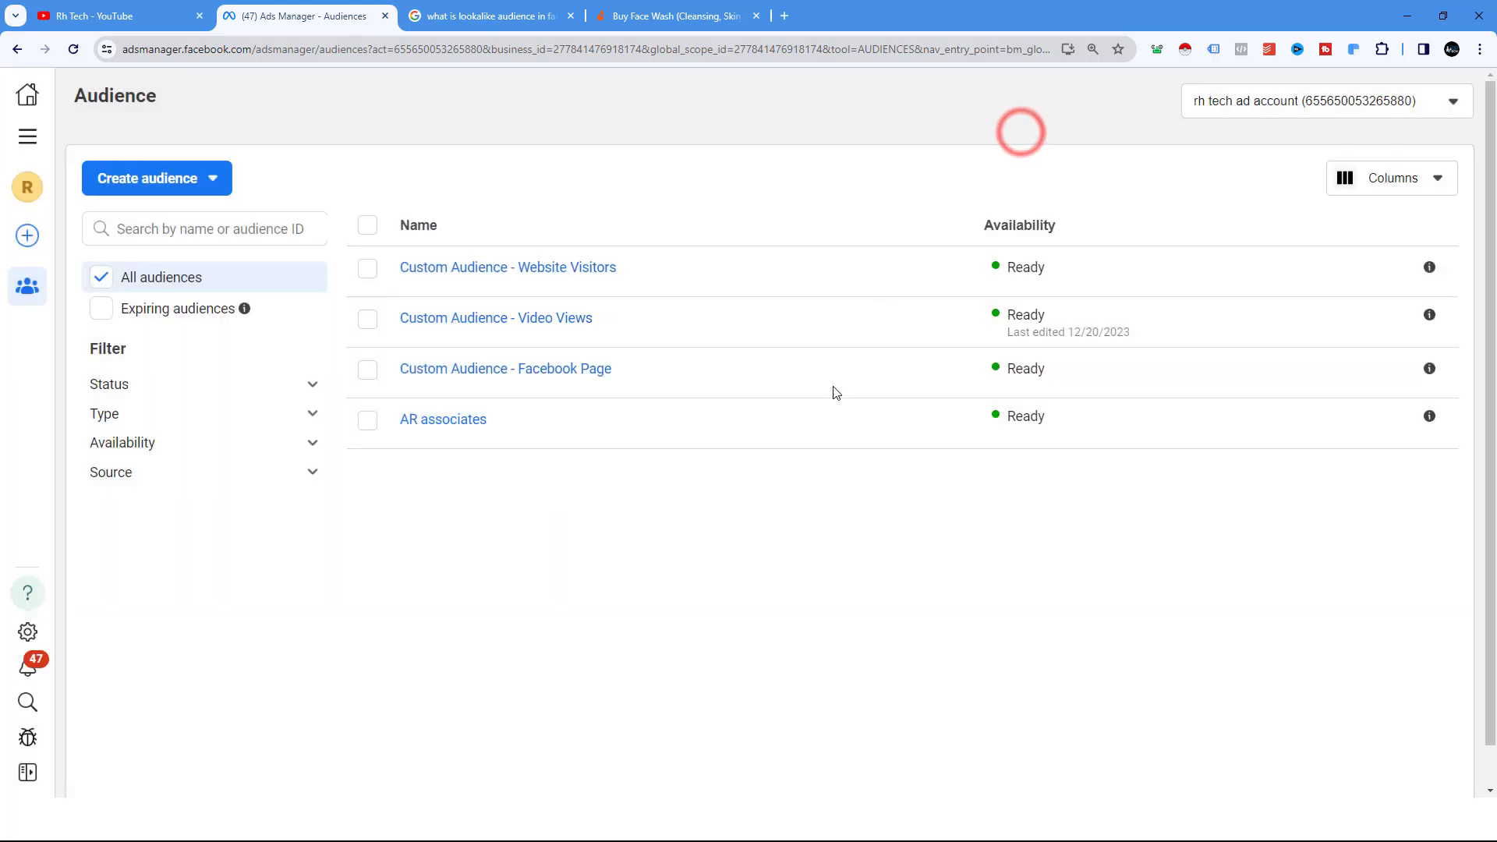
Start a new lookalike audience with the Rh Tech page from the other sources as its source
left_click(179, 178)
left_click(175, 264)
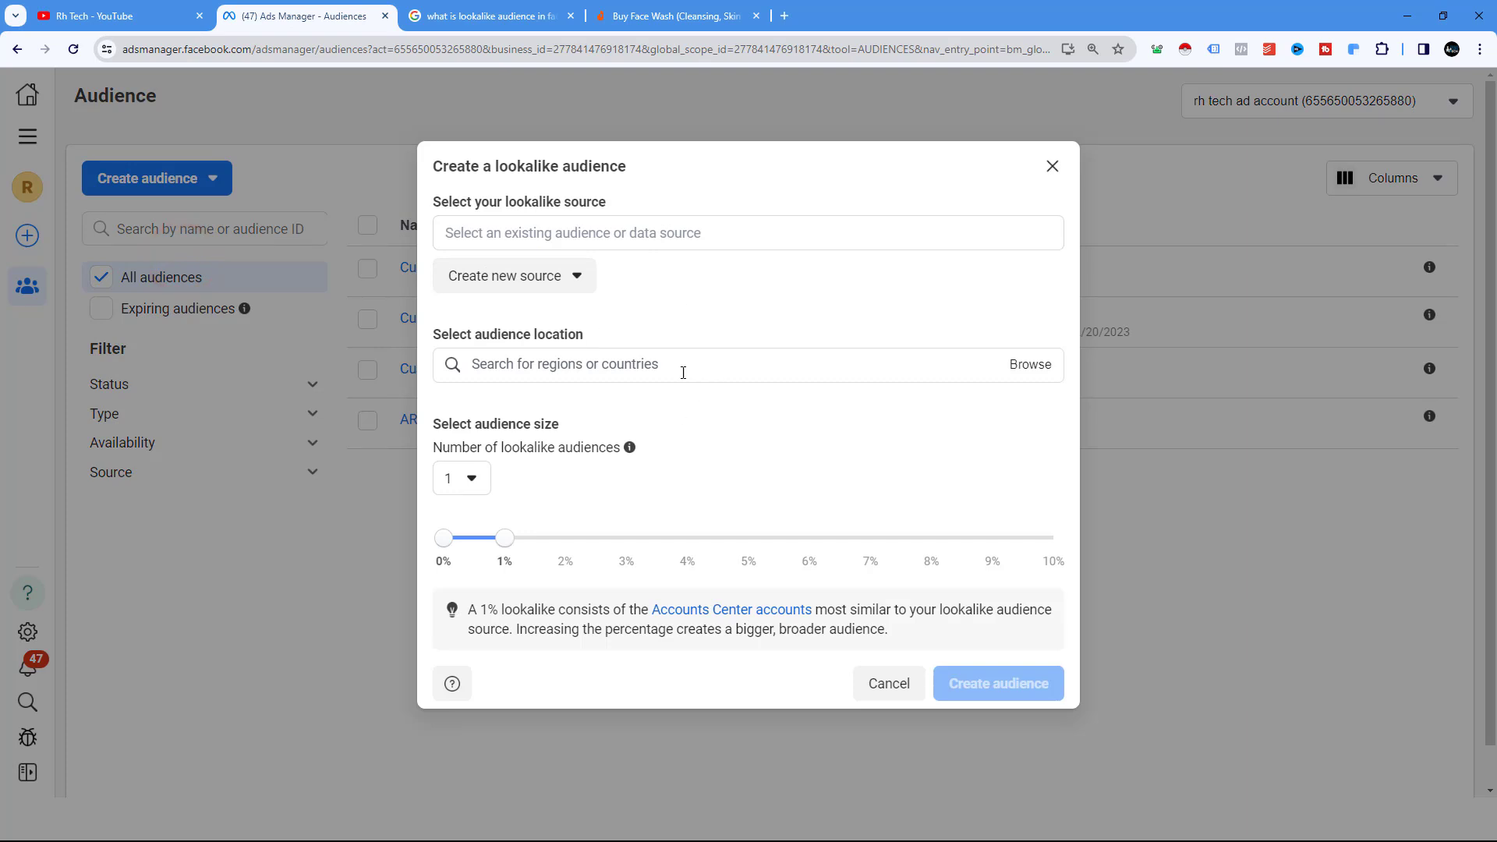
left_click(601, 227)
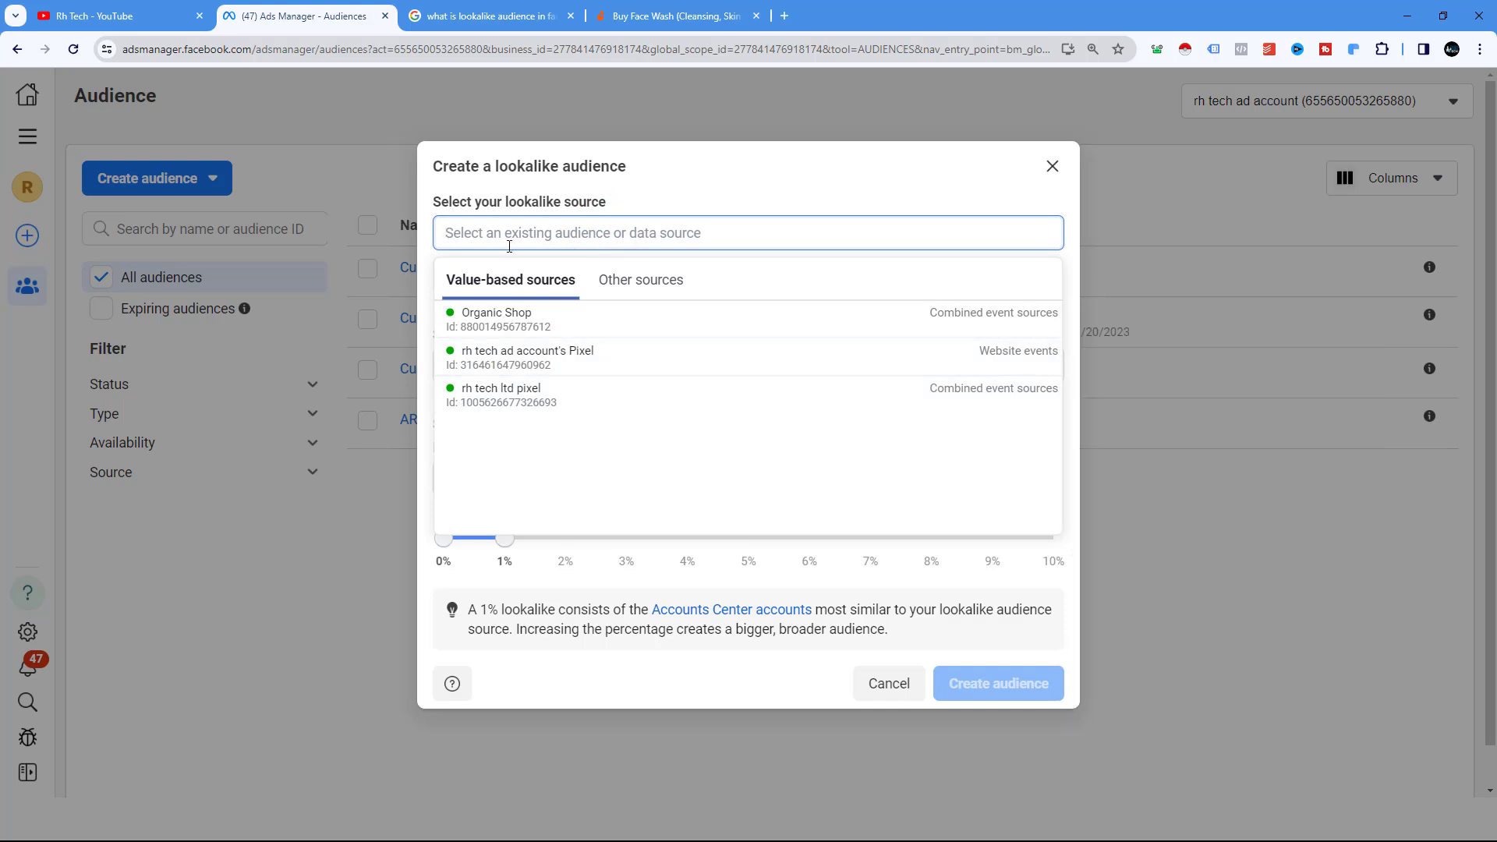
left_click(639, 284)
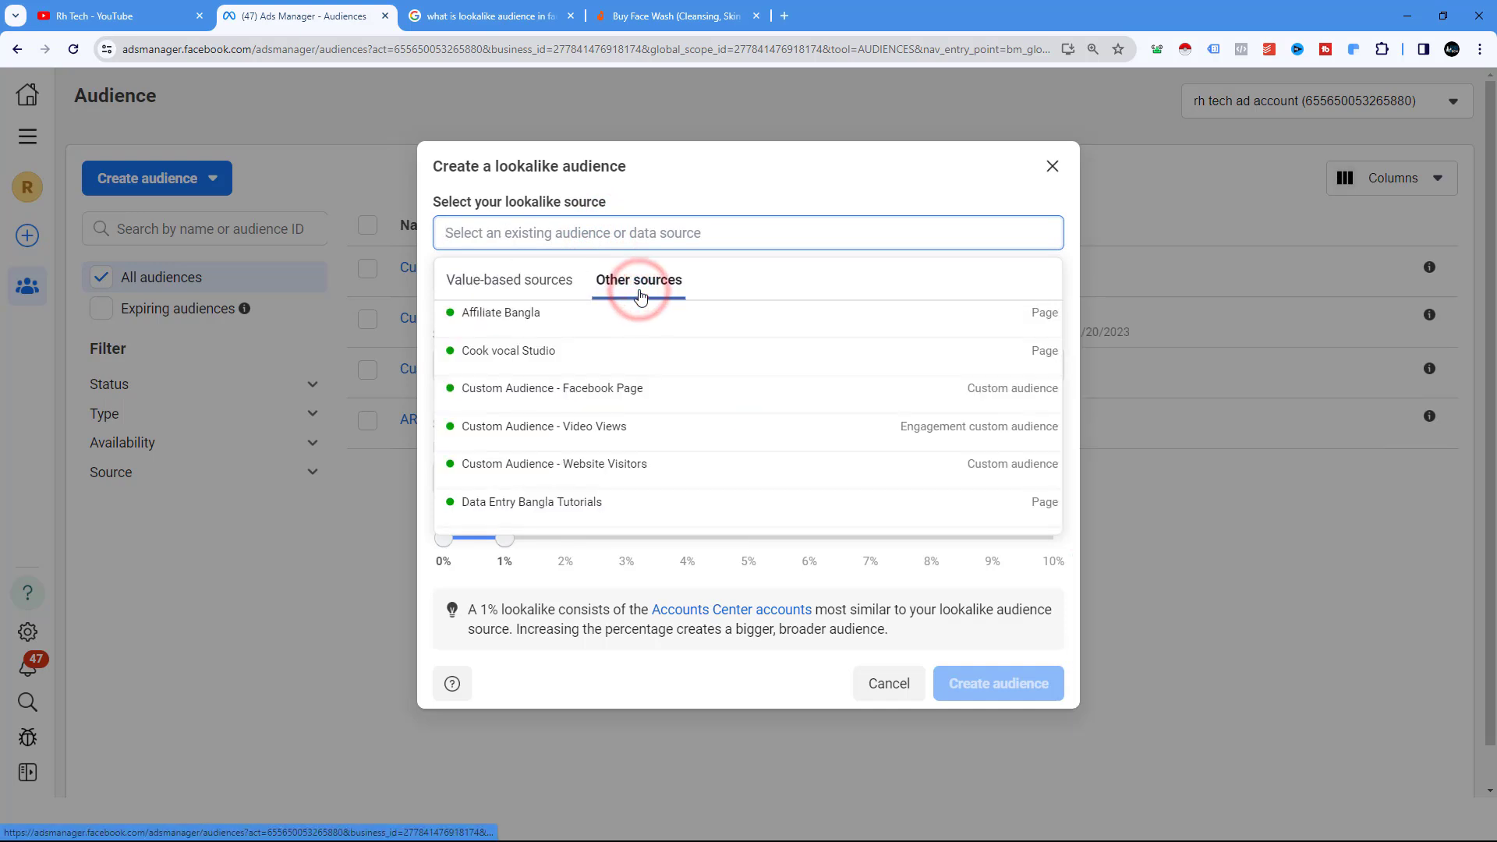
scroll(592, 382, "down", 2)
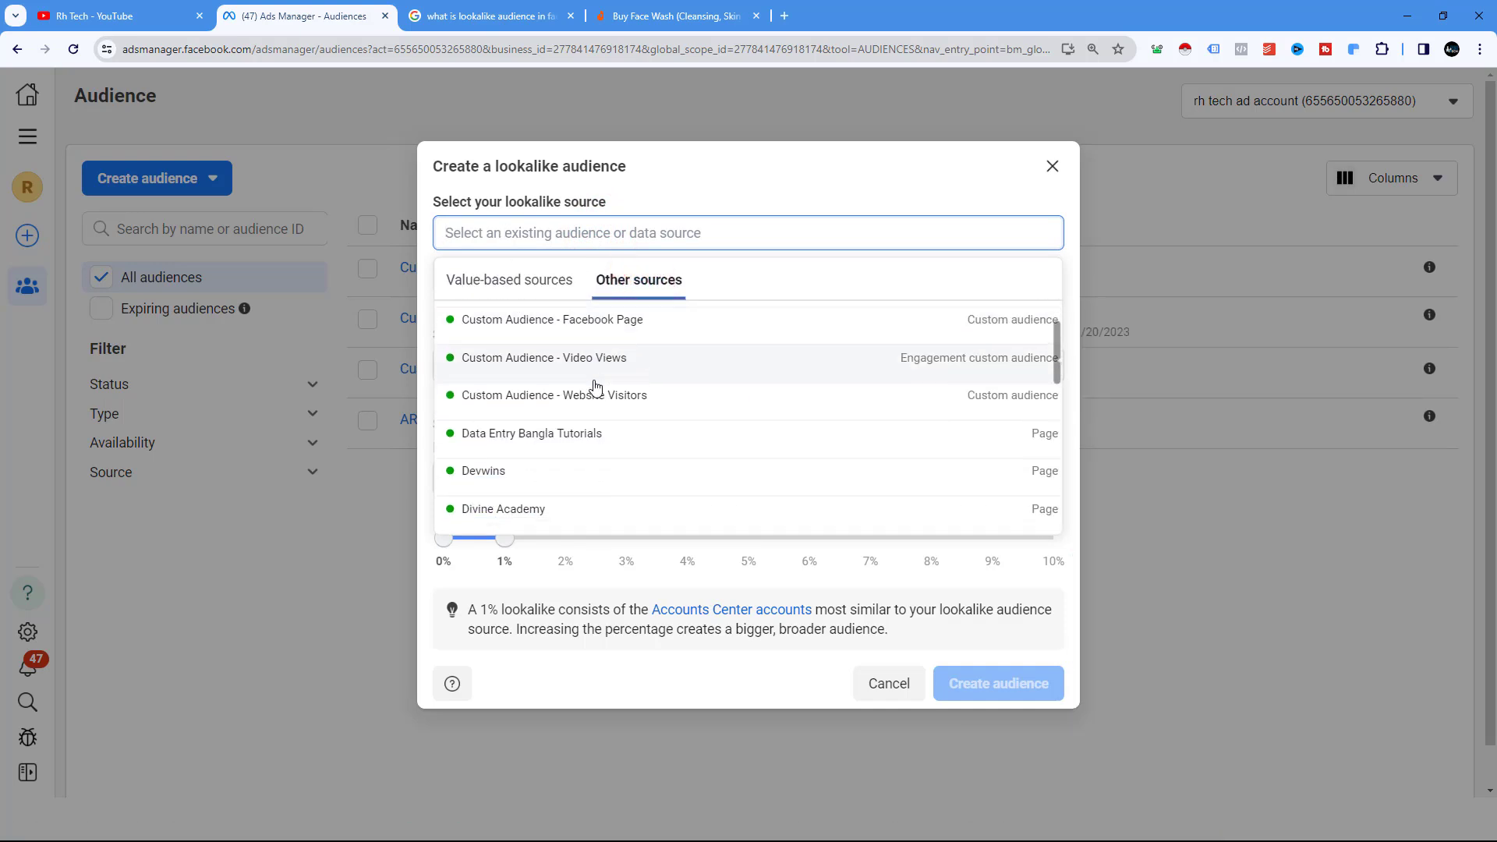
scroll(595, 387, "down", 4)
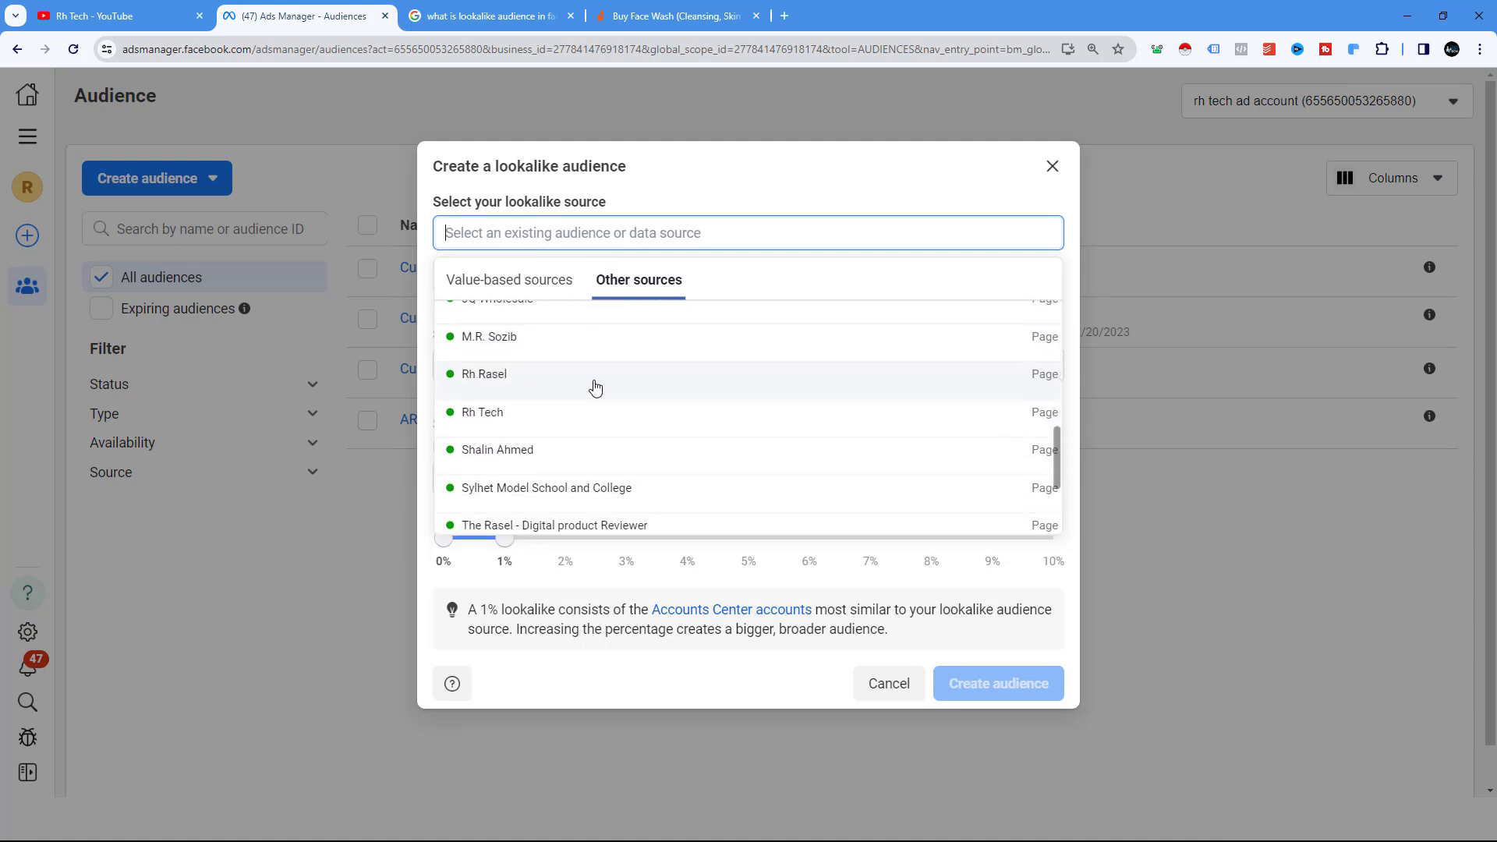
left_click(559, 416)
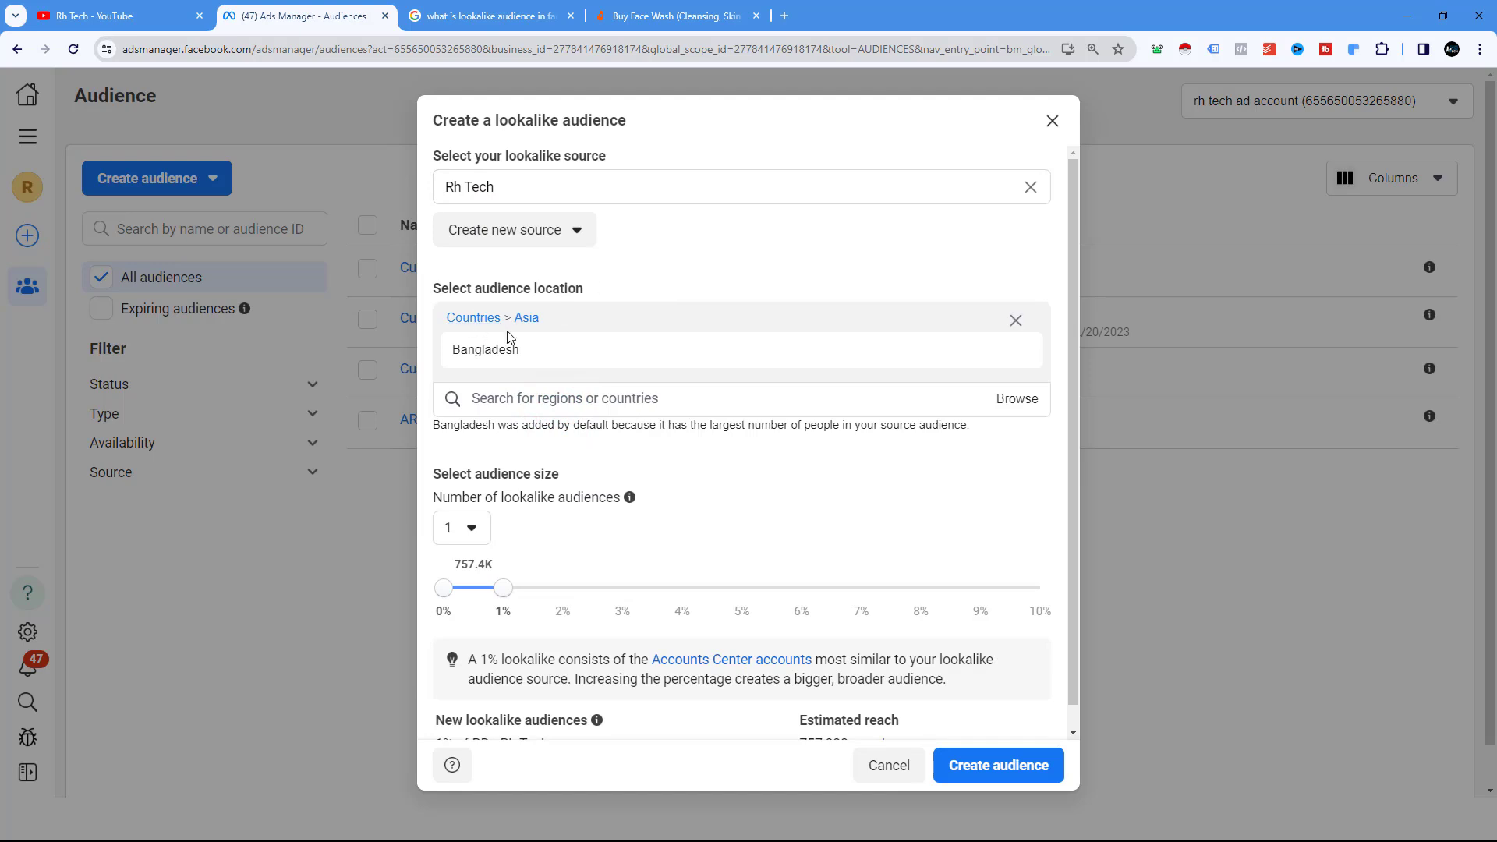
Start creating a custom audience as a new lookalike source, and close the dialog without saving
left_click(543, 355)
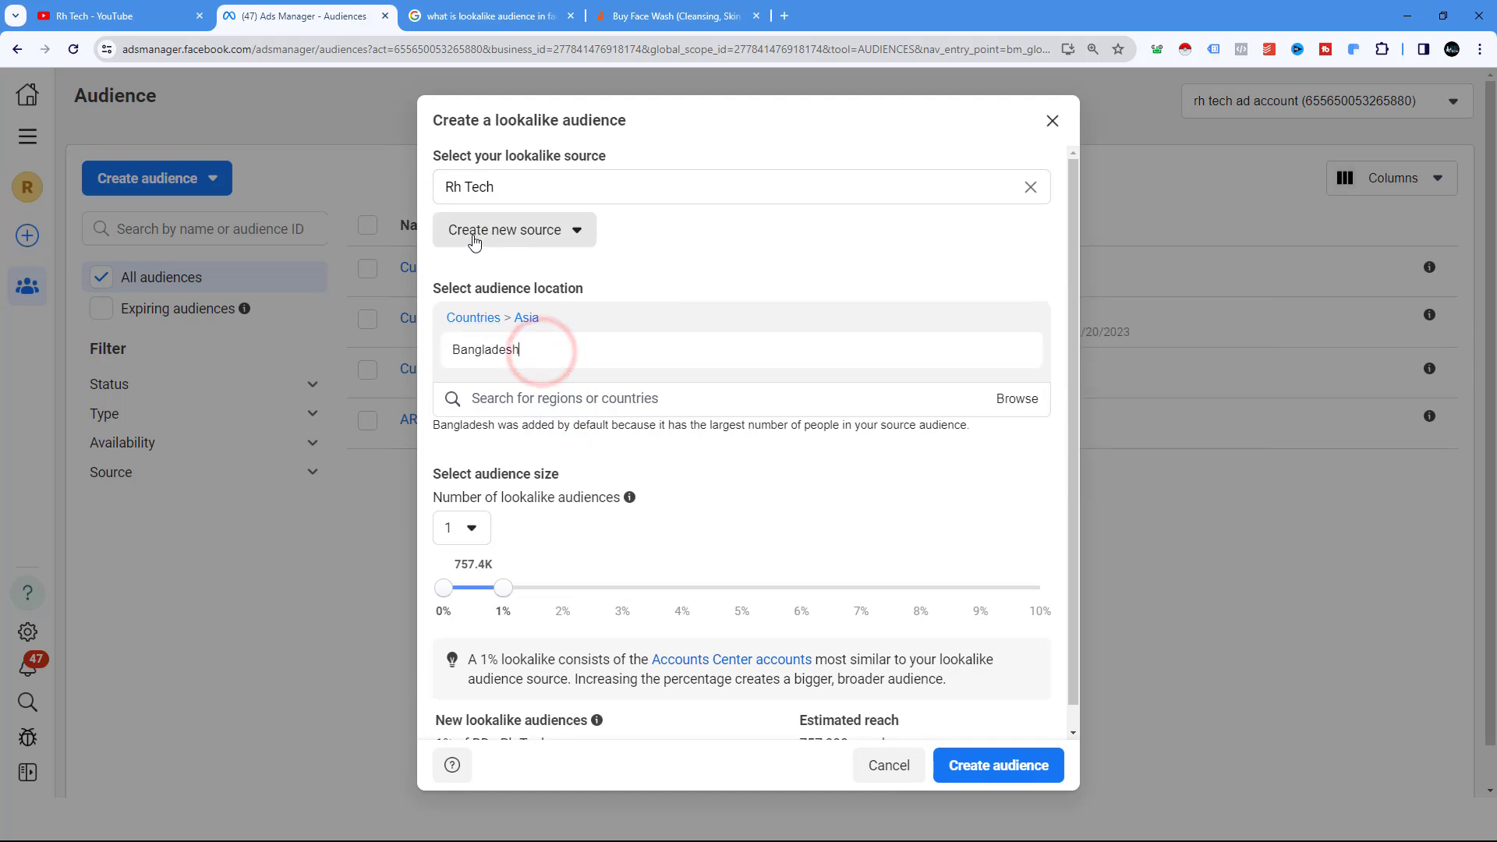
left_click(574, 233)
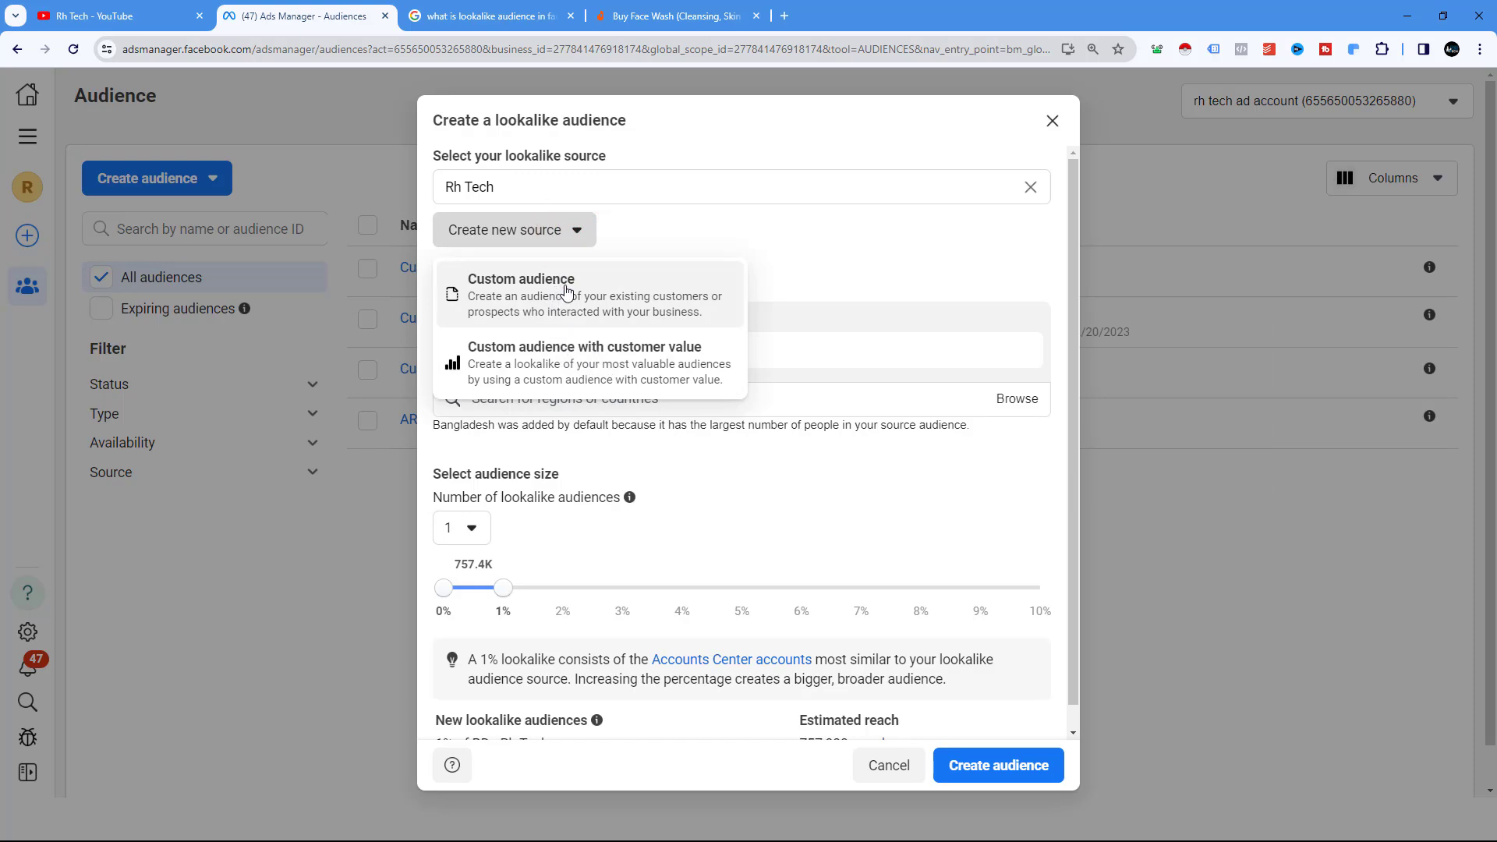
left_click(600, 290)
left_click(1063, 169)
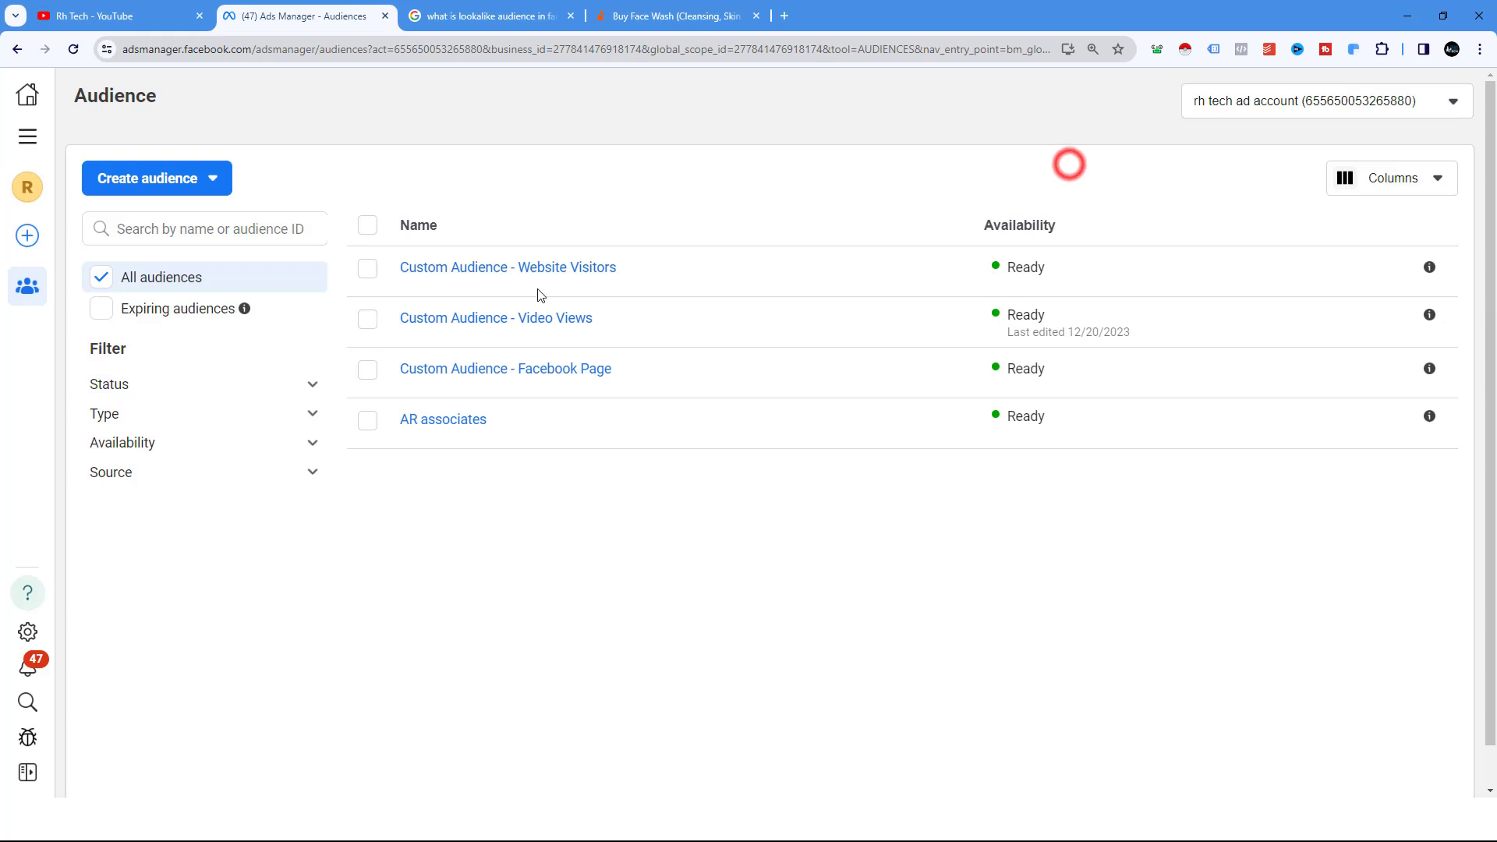
Start a new lookalike audience using the value-based source rh tech ltd pixel
left_click(142, 179)
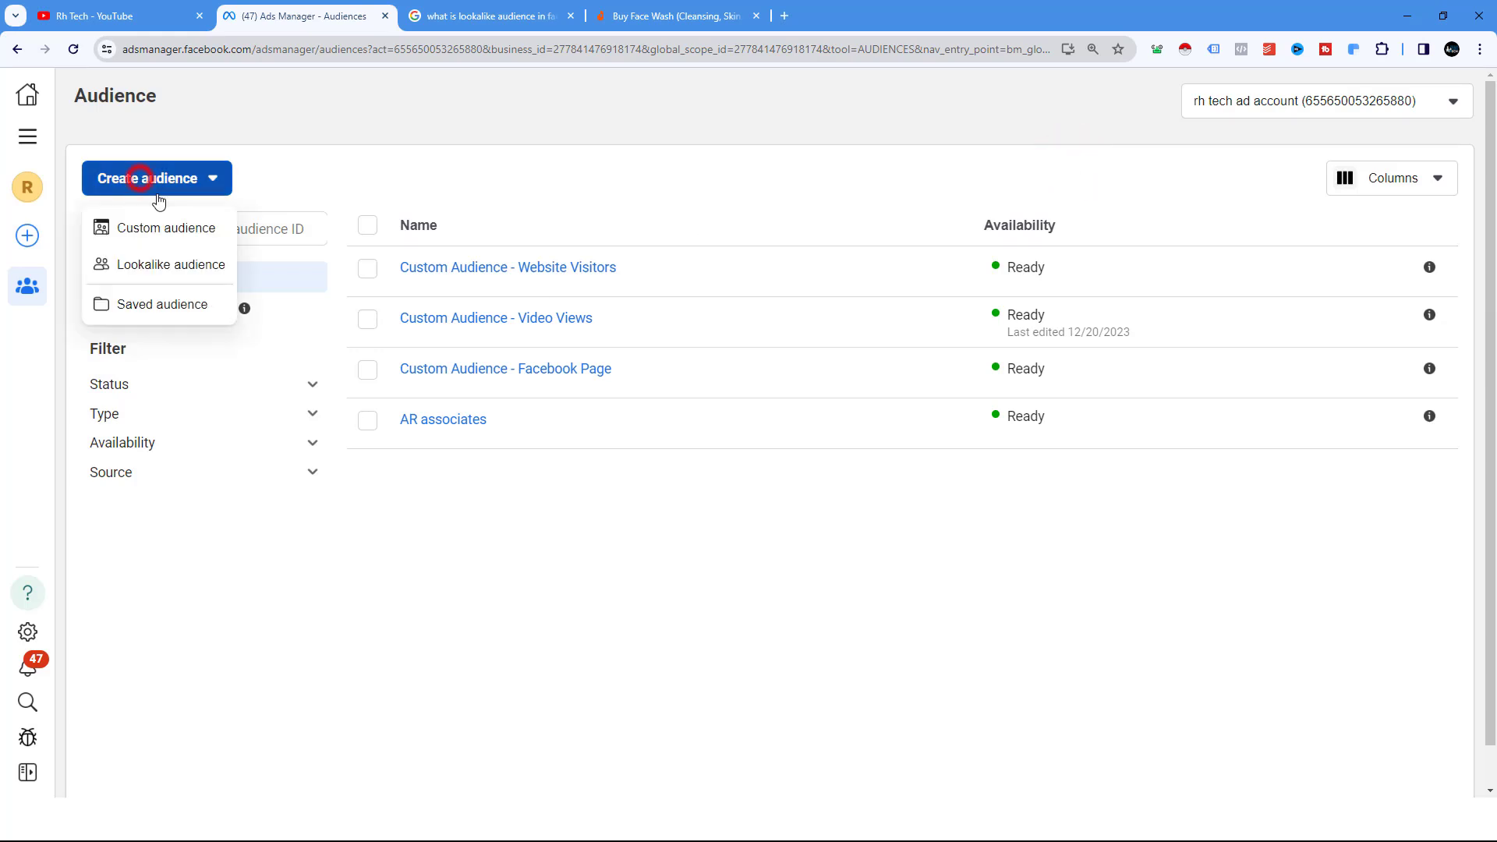
left_click(157, 263)
left_click(512, 234)
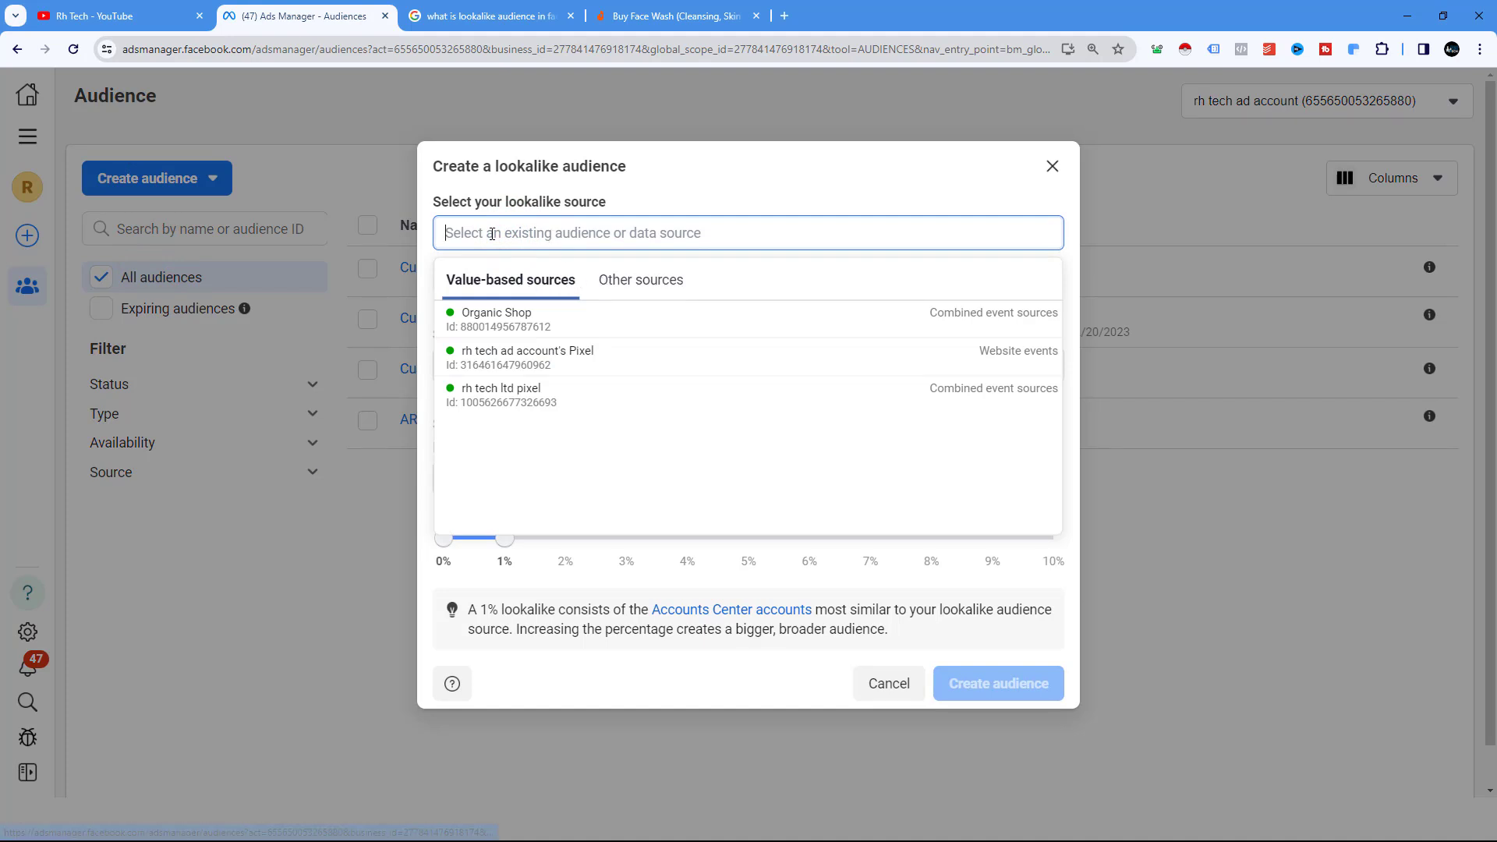
left_click(585, 184)
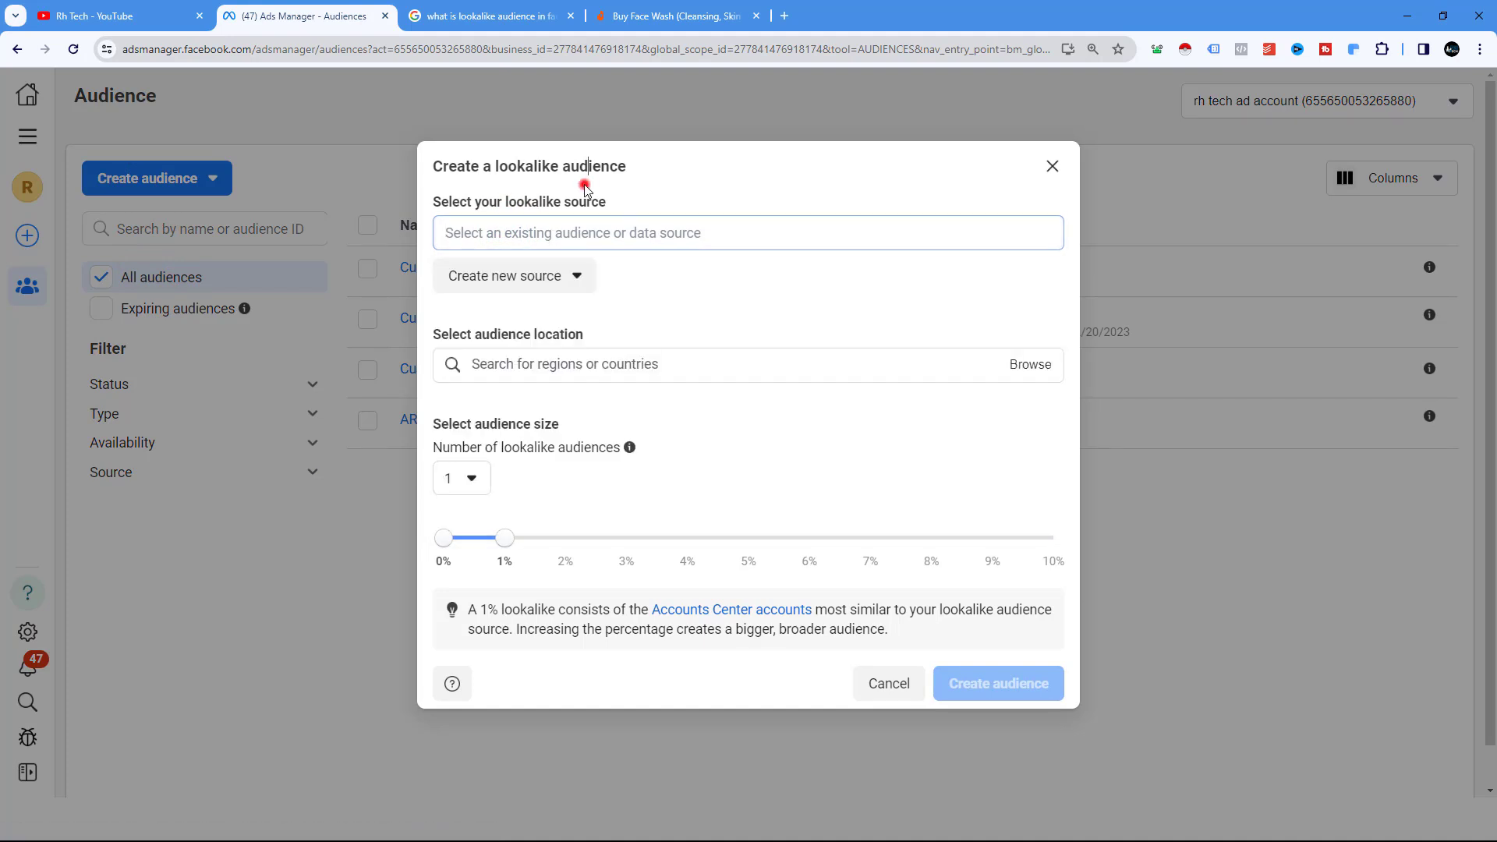
left_click(518, 234)
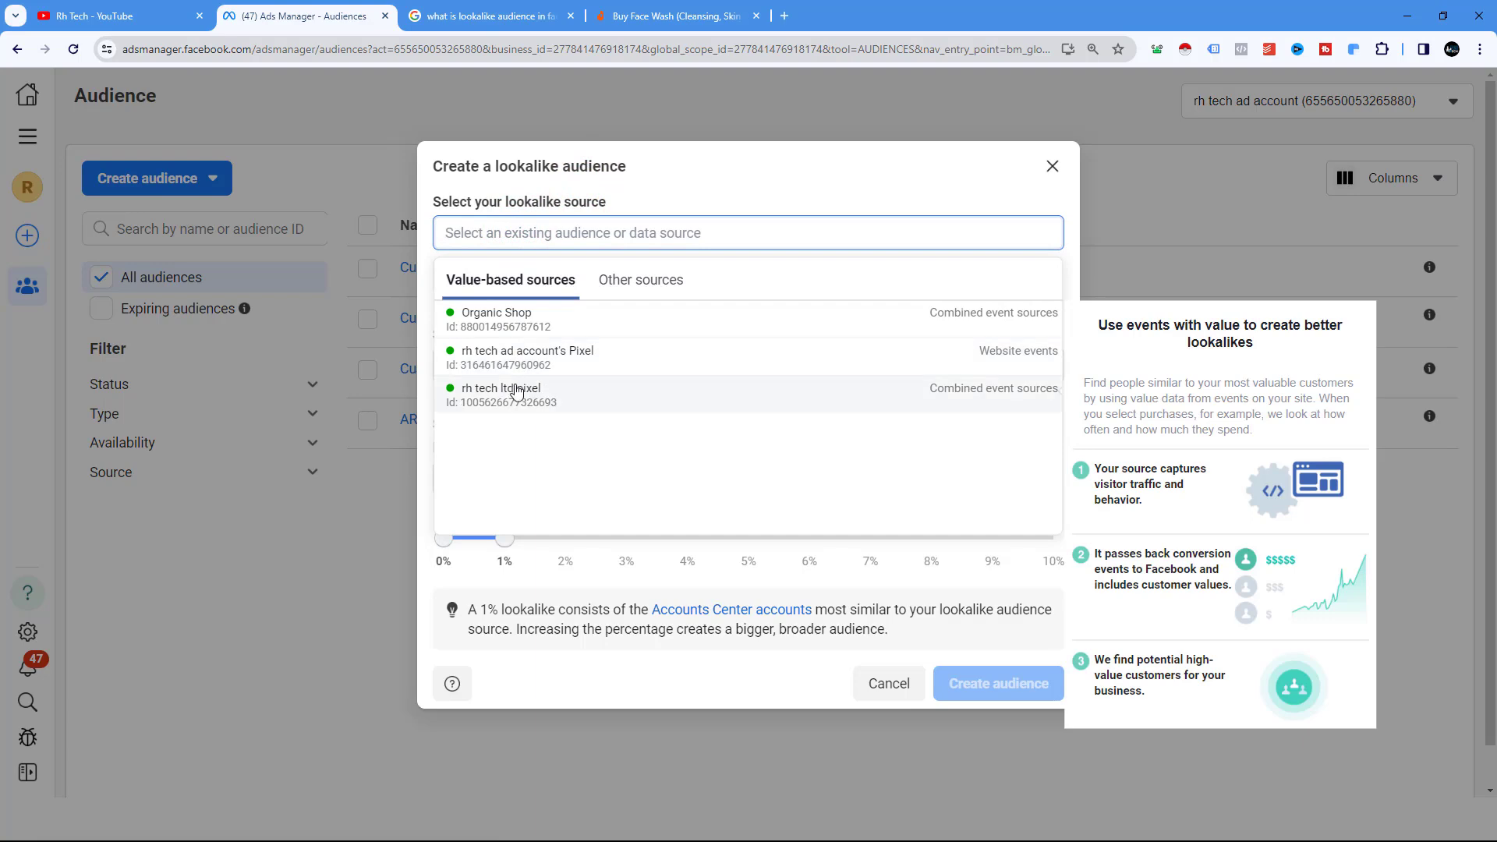
left_click(519, 396)
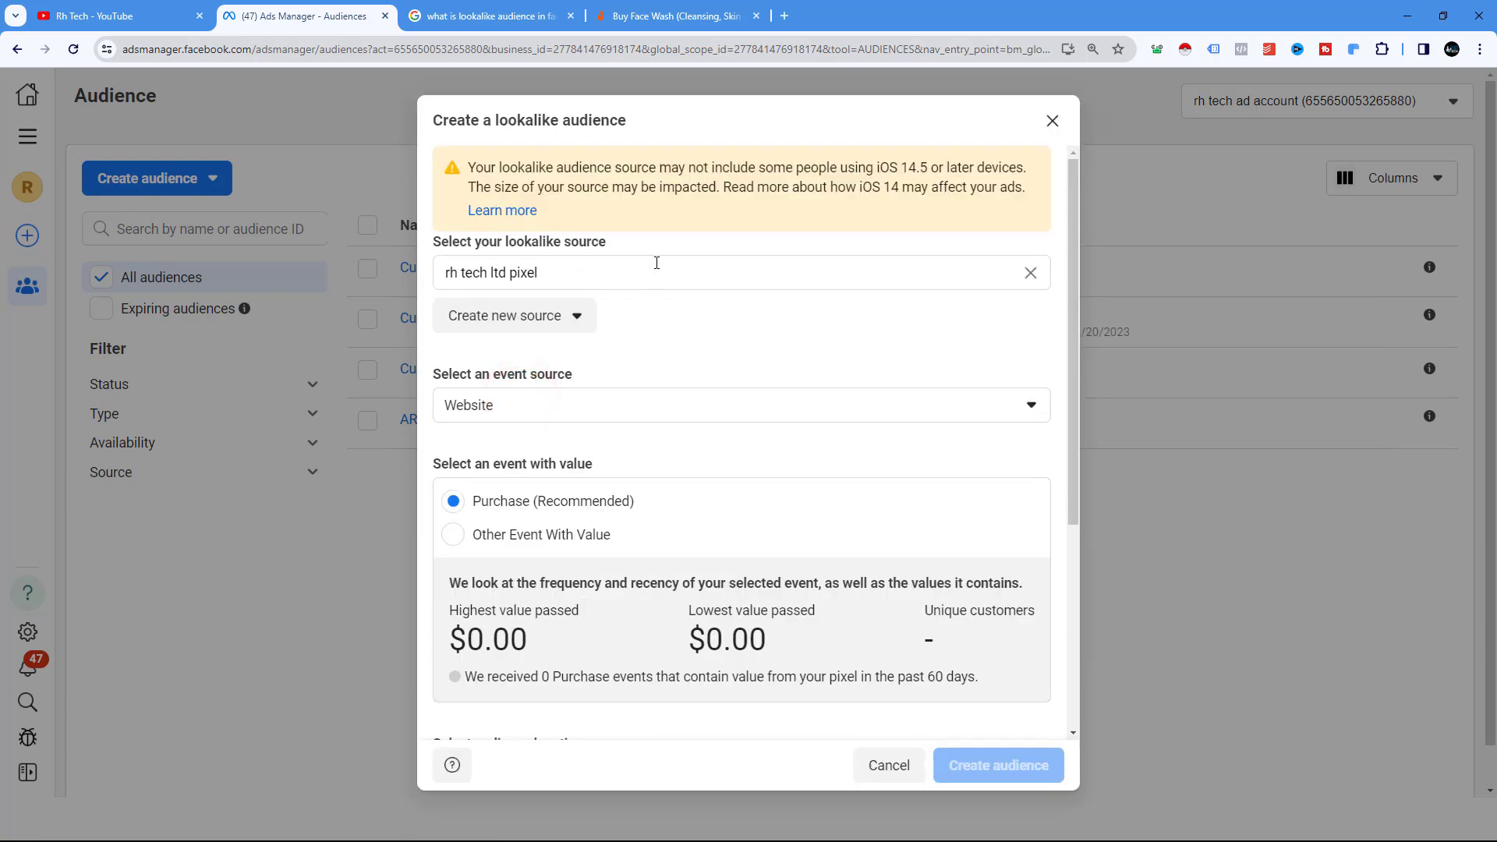
Choose Website as the event source for the lookalike audience
scroll(640, 309, "down", 2)
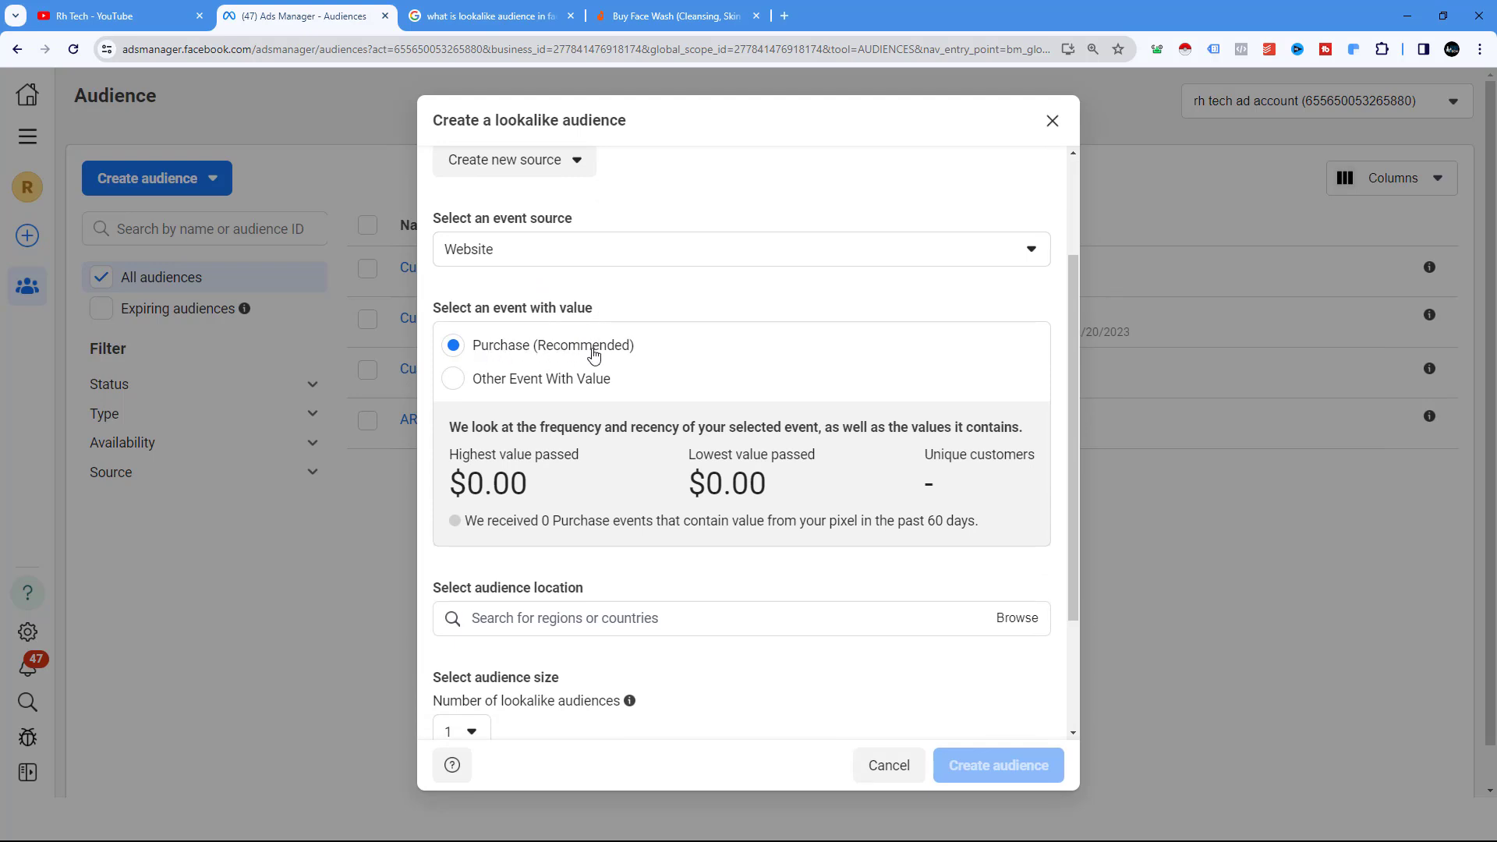
scroll(594, 355, "up", 2)
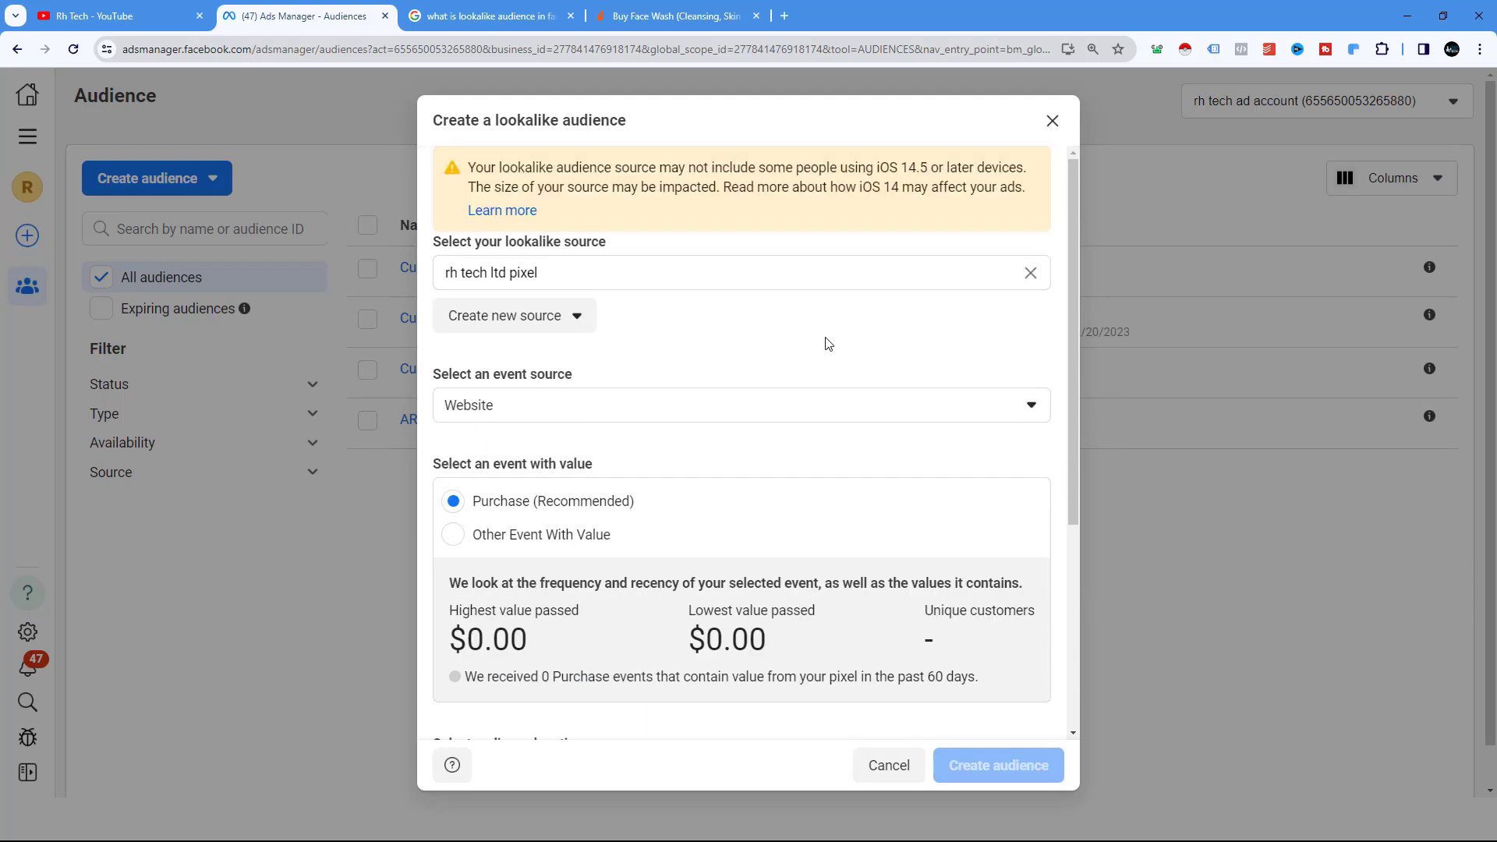
left_click(667, 405)
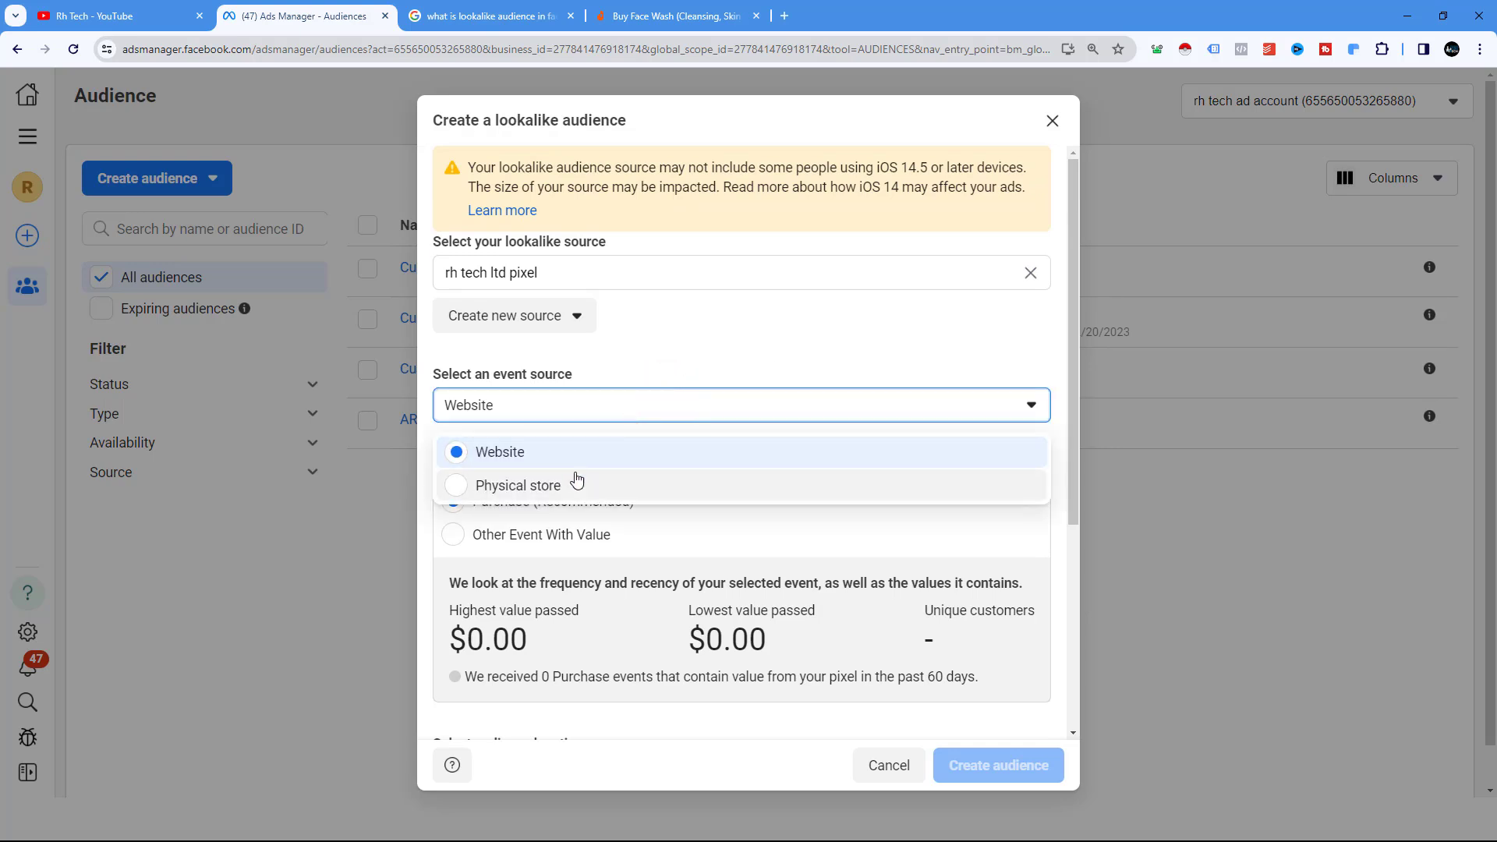
left_click(545, 456)
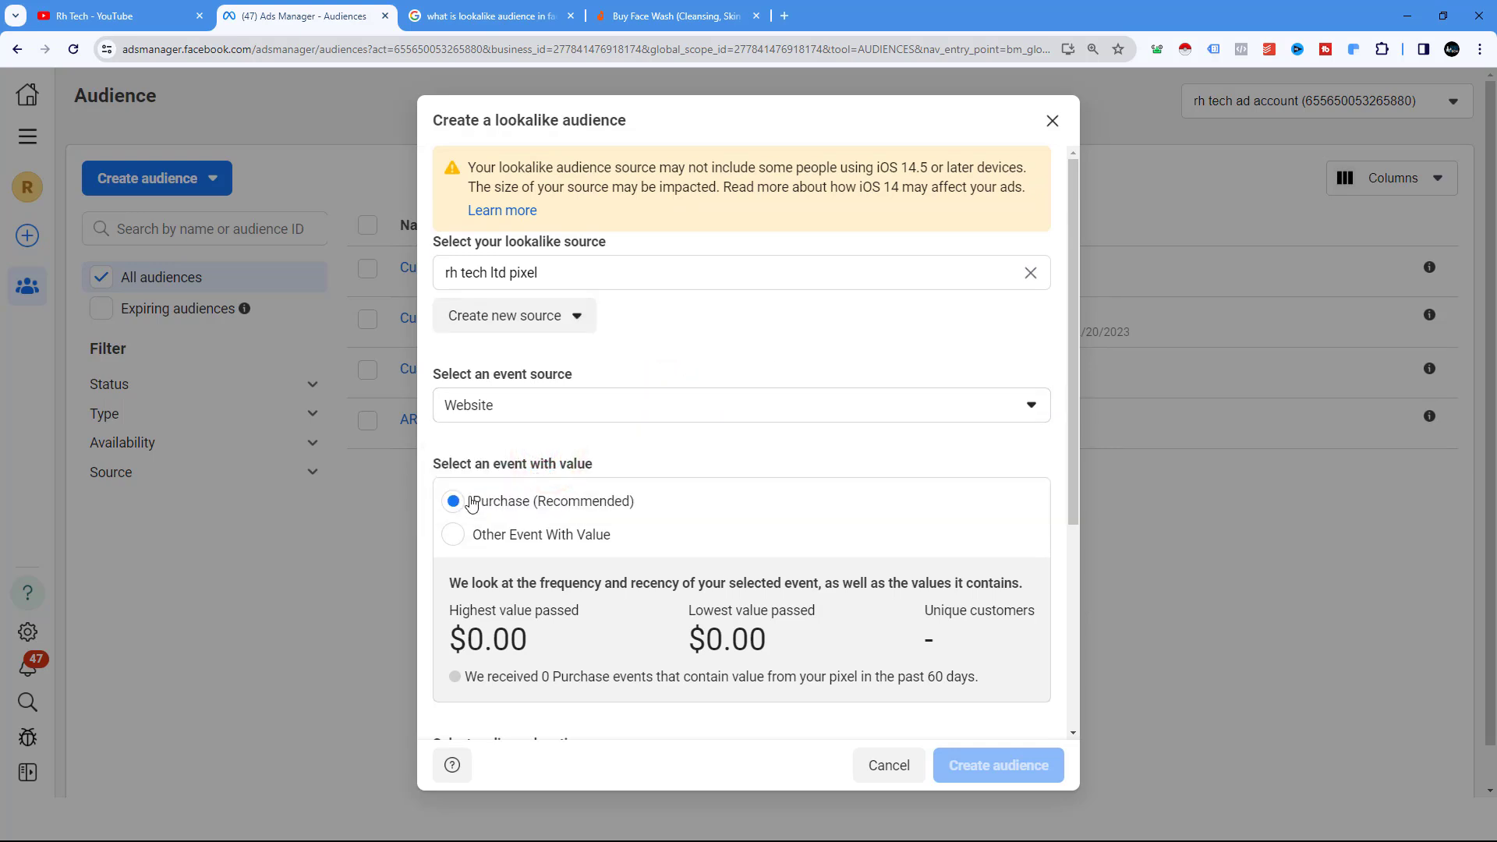
Examine the Purchase event, its highest and lowest values passed, and the selected pixel source
scroll(534, 501, "down", 2)
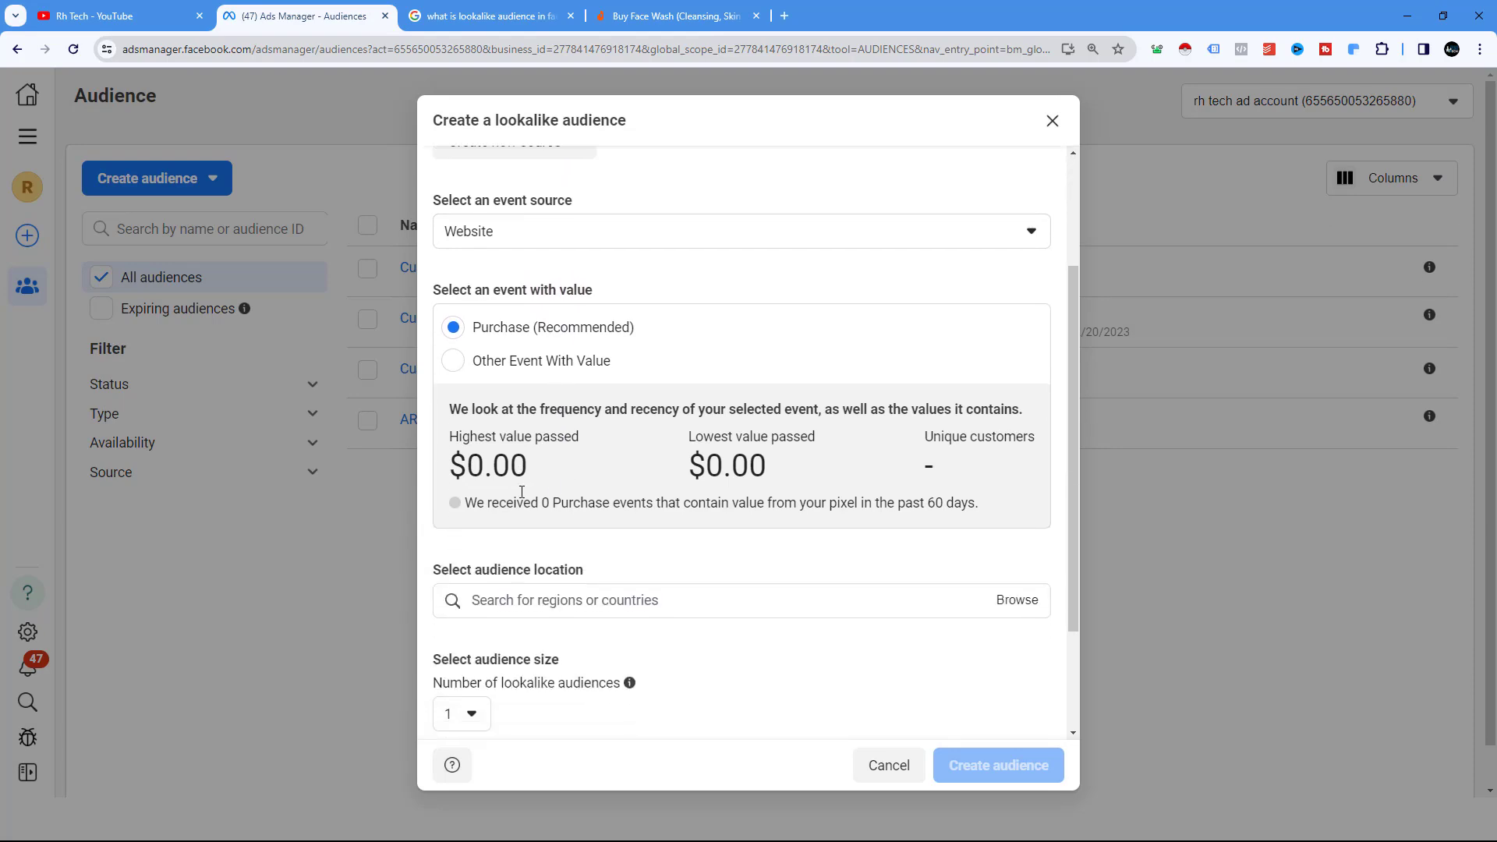
scroll(522, 492, "down", 2)
scroll(723, 284, "up", 4)
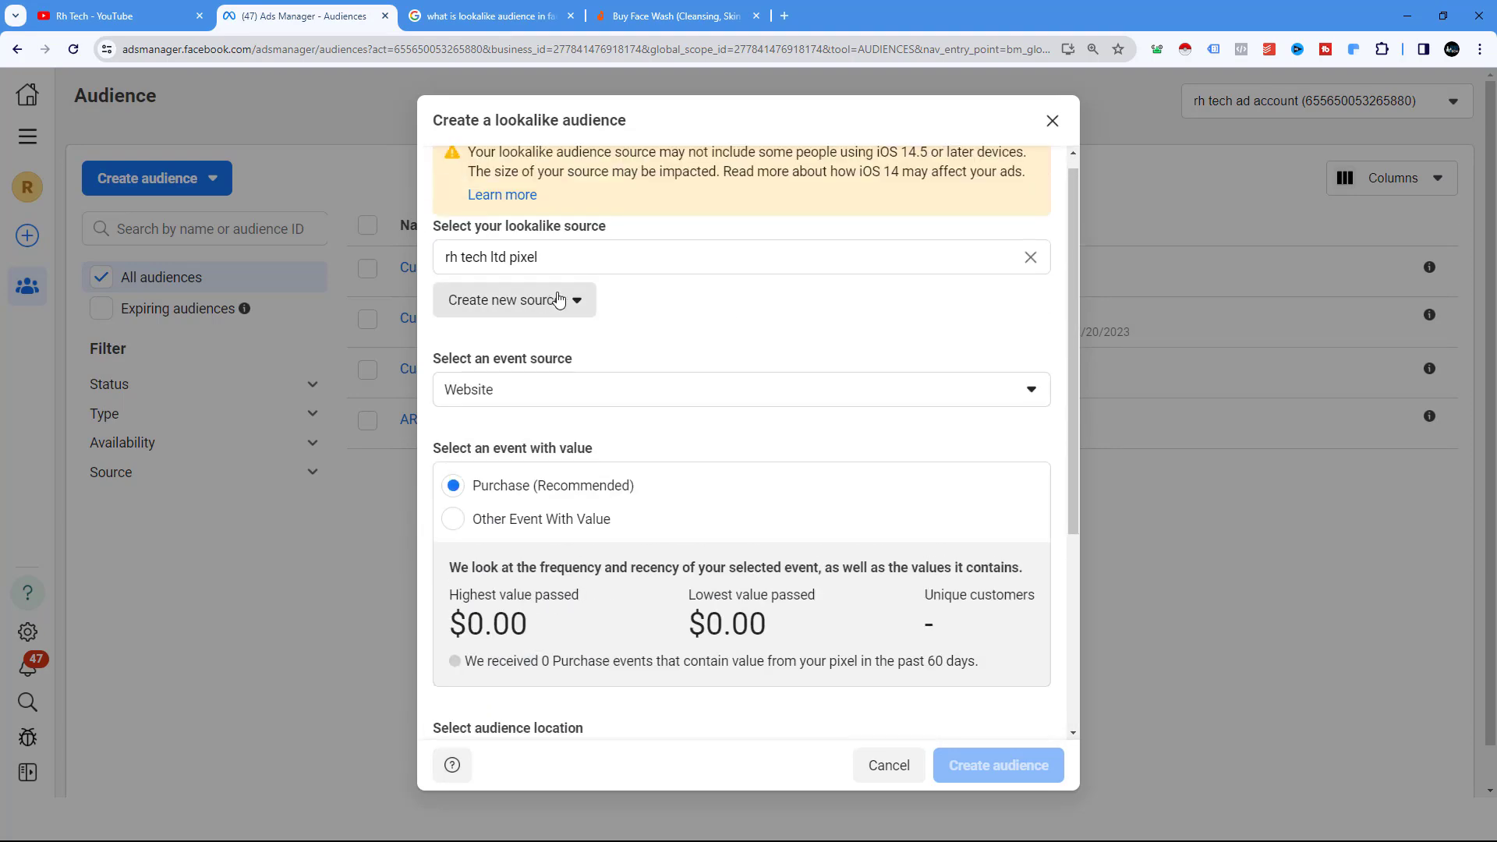
left_click_drag(501, 614, 474, 622)
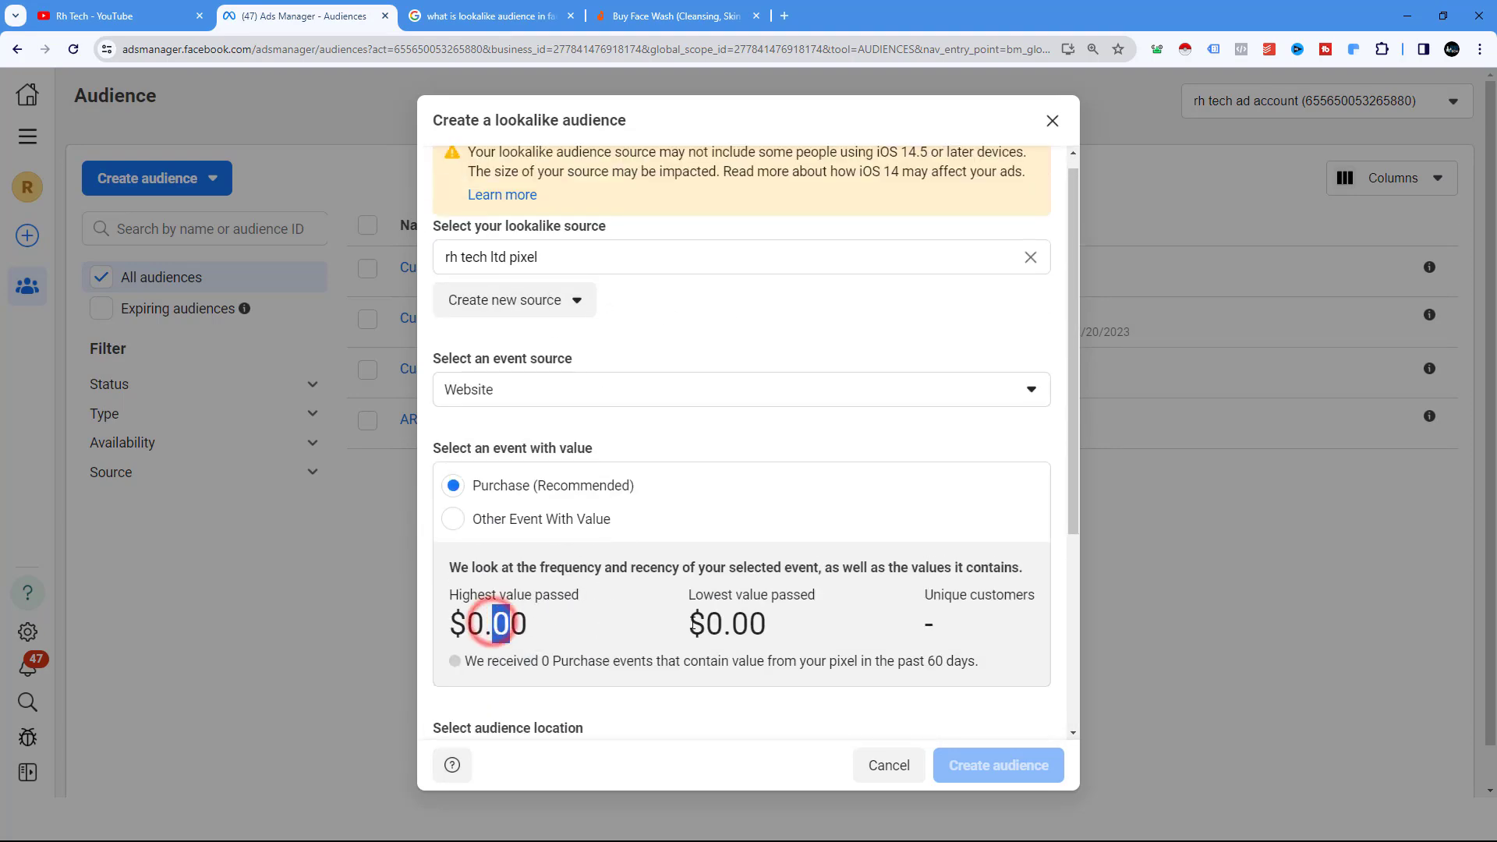
left_click_drag(690, 621, 748, 621)
scroll(499, 258, "up", 1)
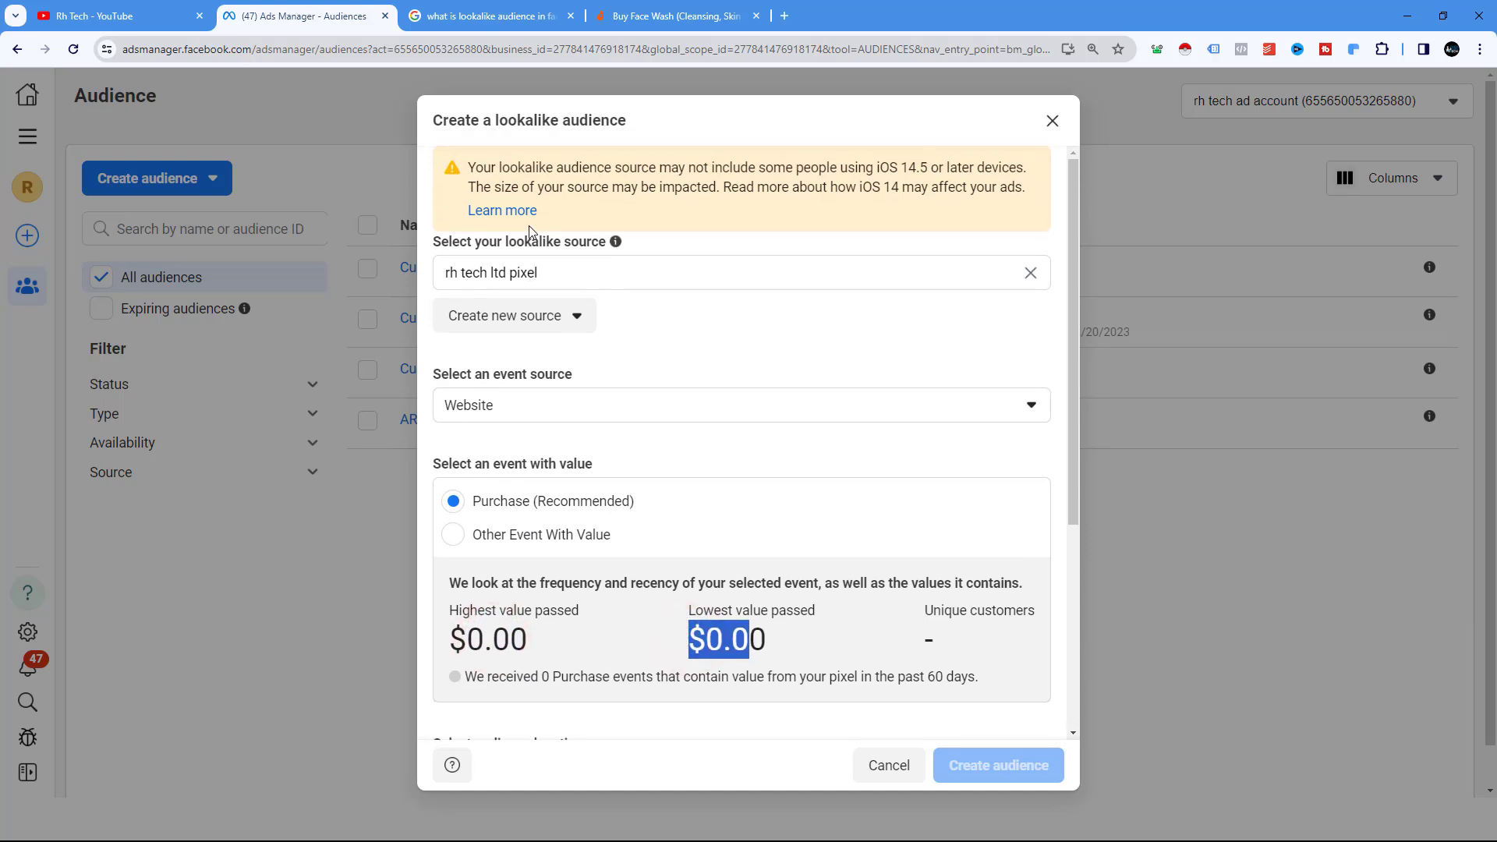
left_click(456, 279)
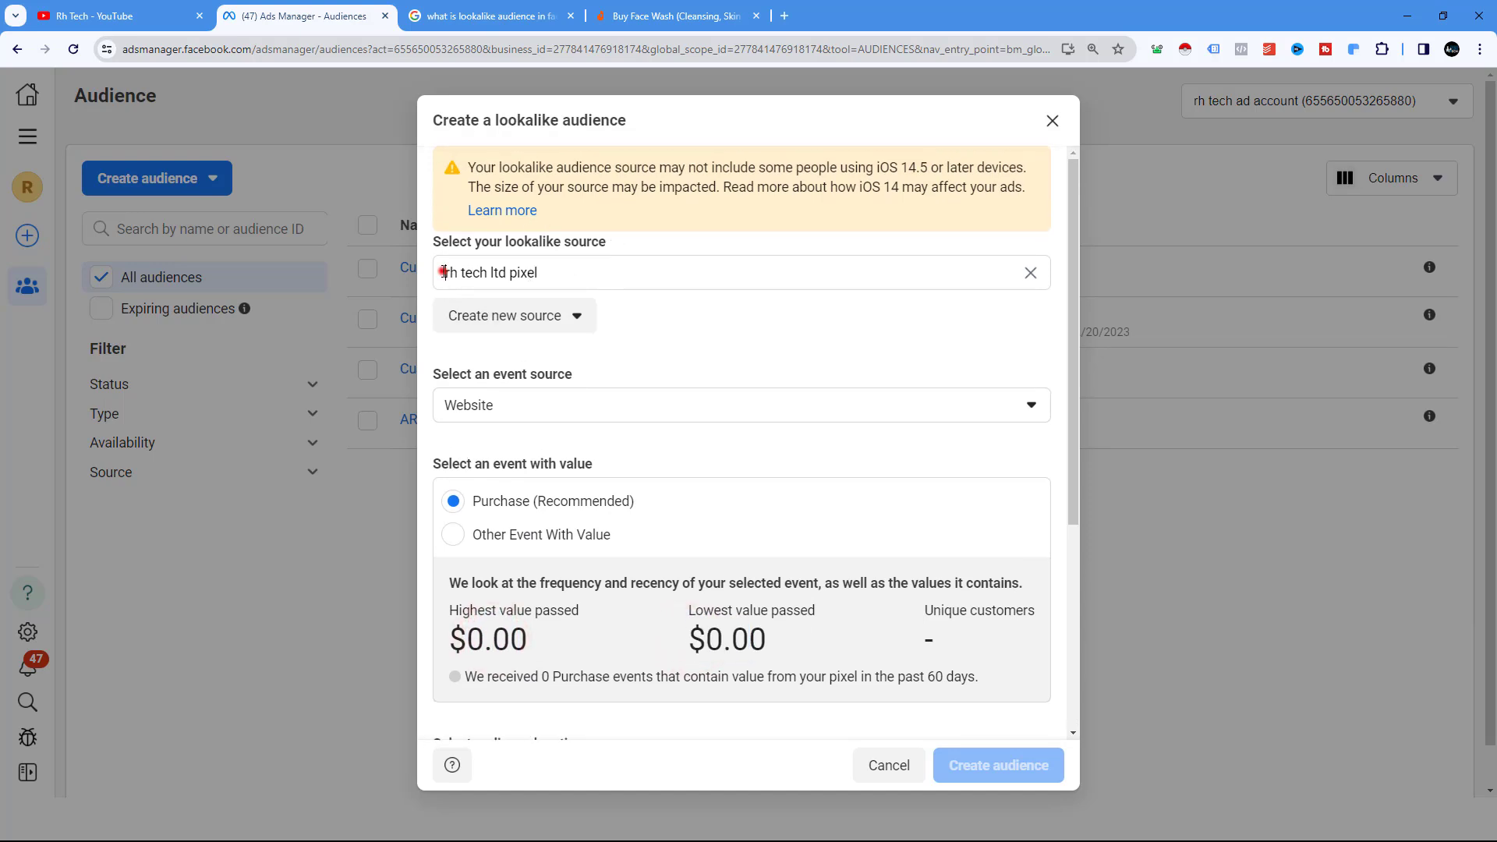
left_click(565, 272)
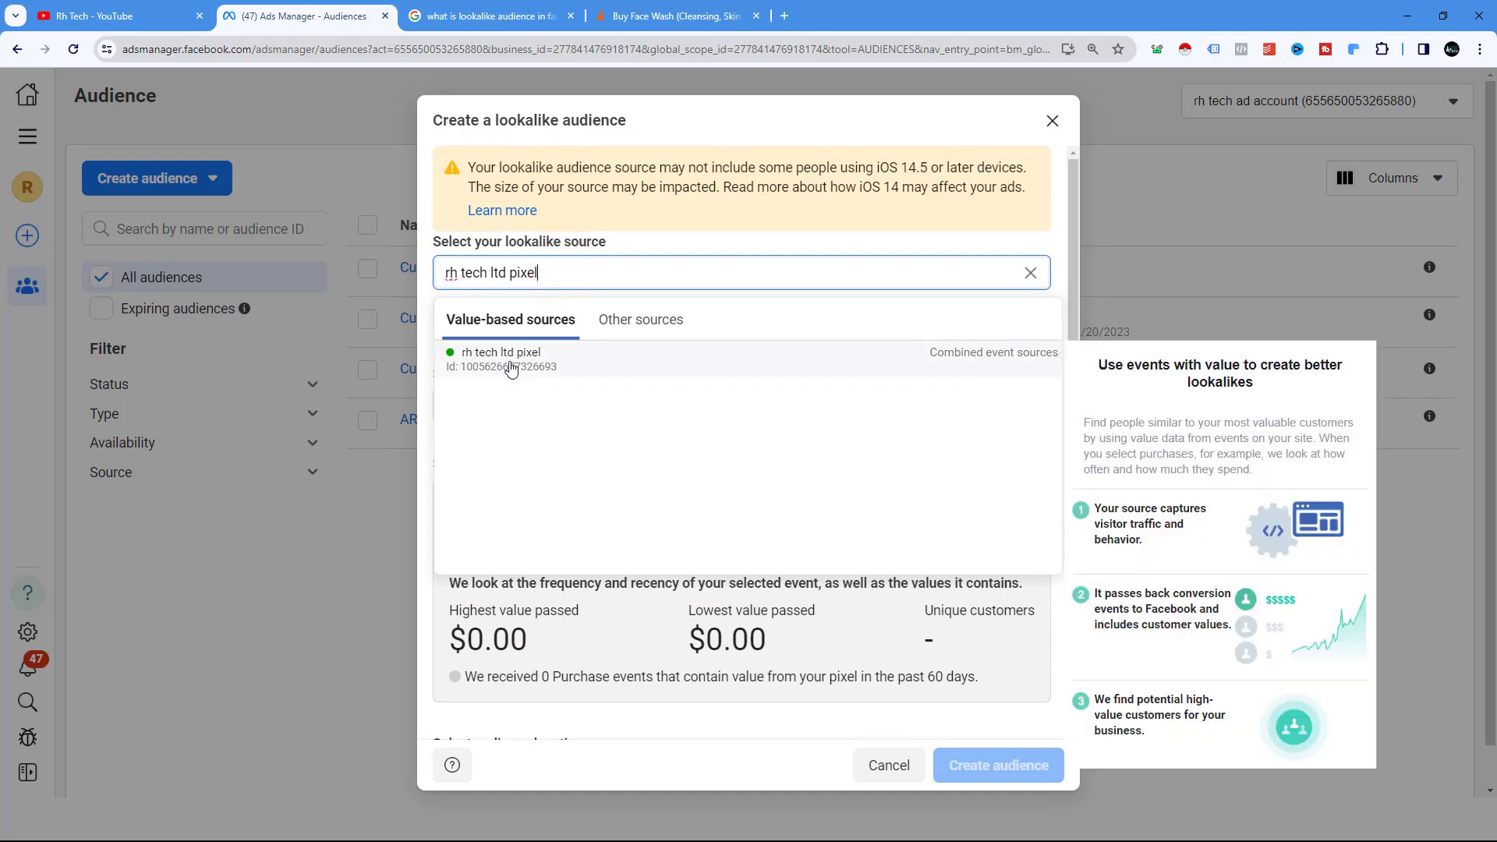
left_click(1029, 240)
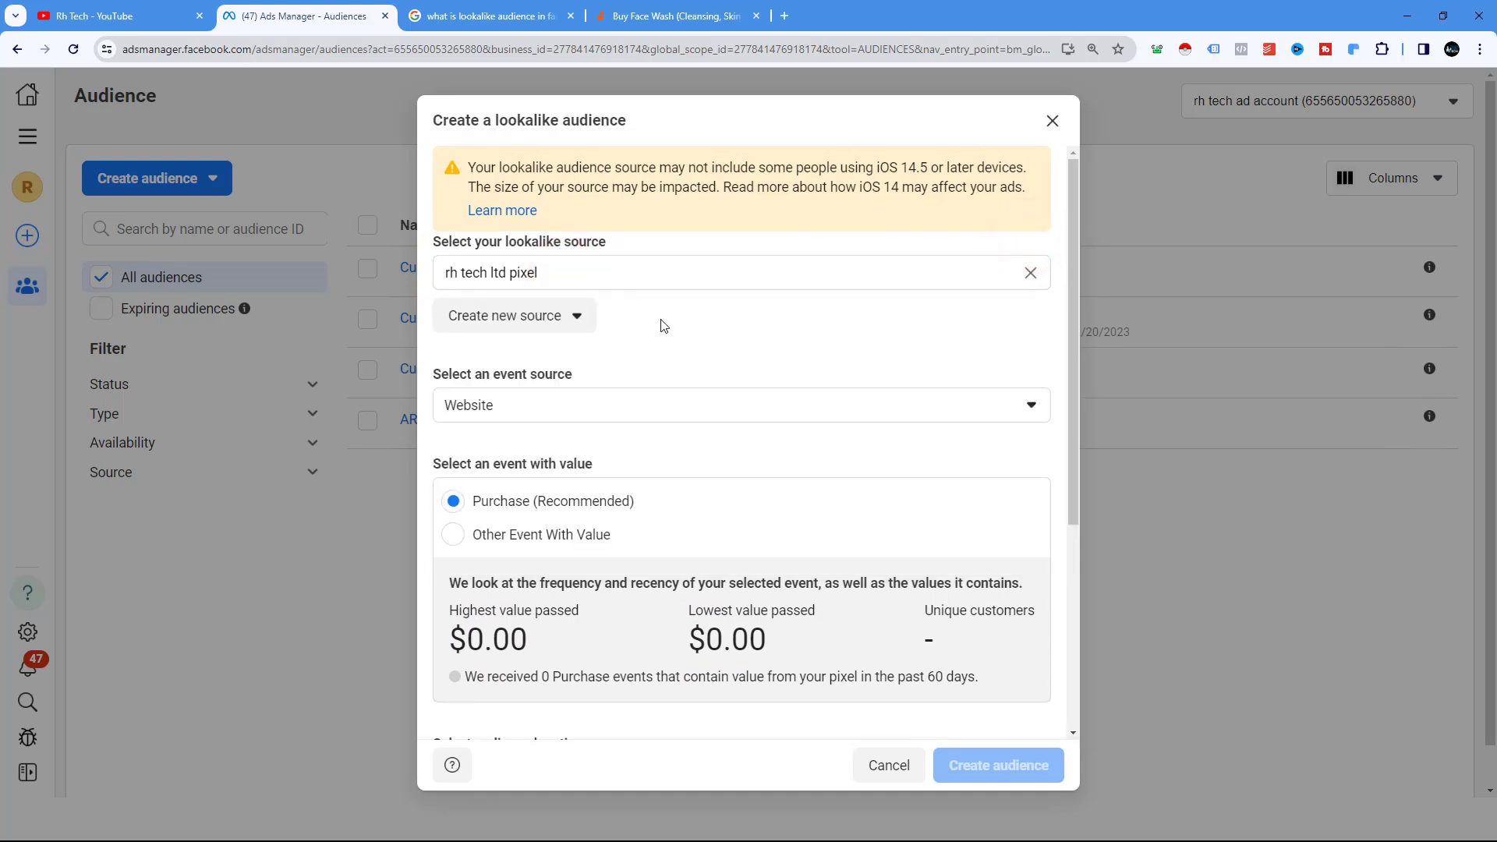
left_click_drag(489, 503, 516, 508)
Set the lookalike audience's location to Bangladesh and its size to 2%
scroll(605, 468, "down", 4)
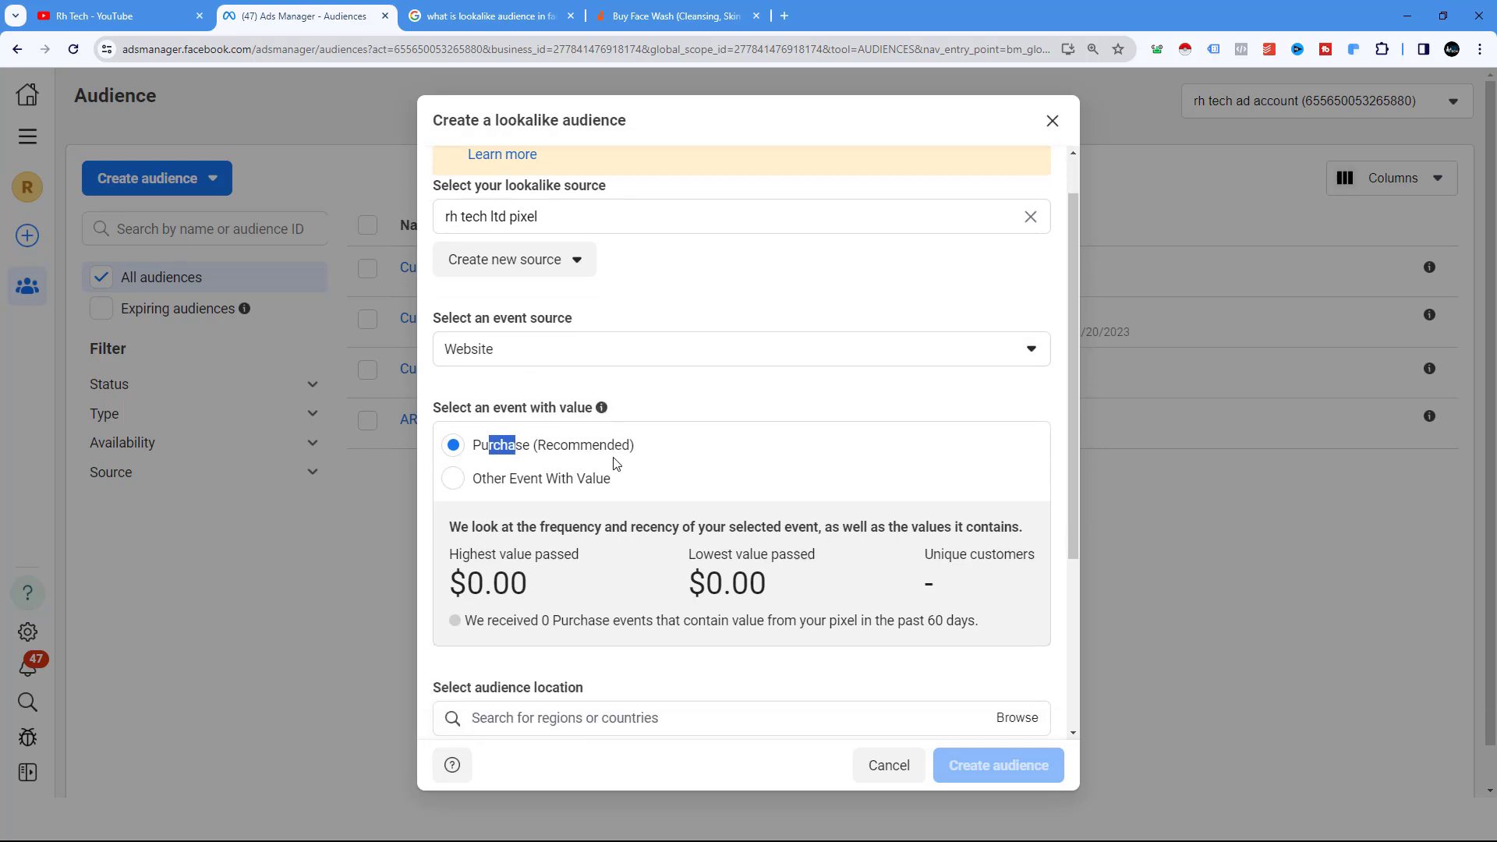
left_click(495, 448)
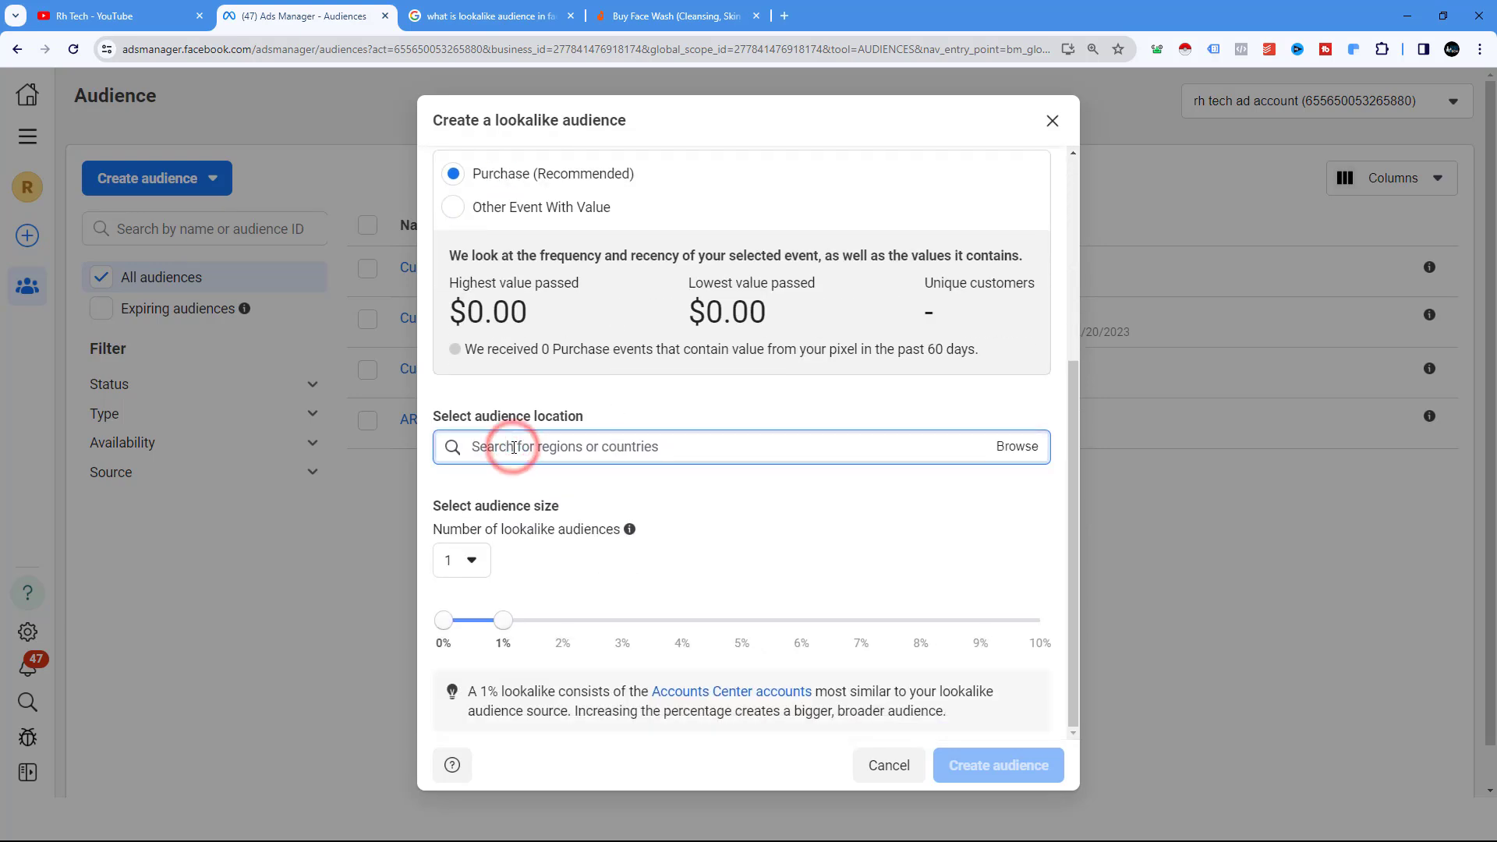
type("bang")
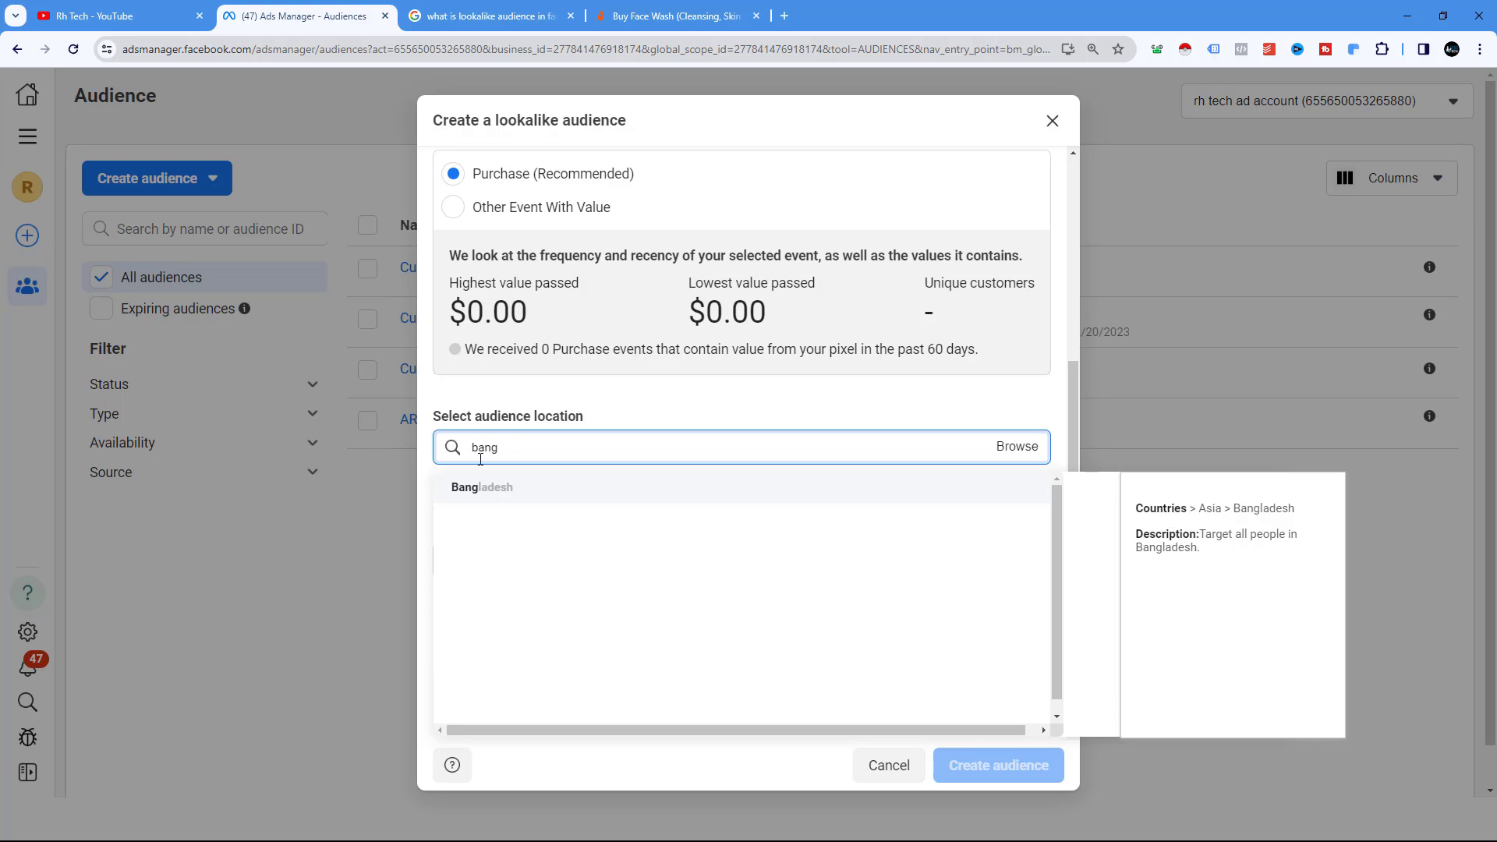
left_click(482, 486)
scroll(684, 481, "down", 2)
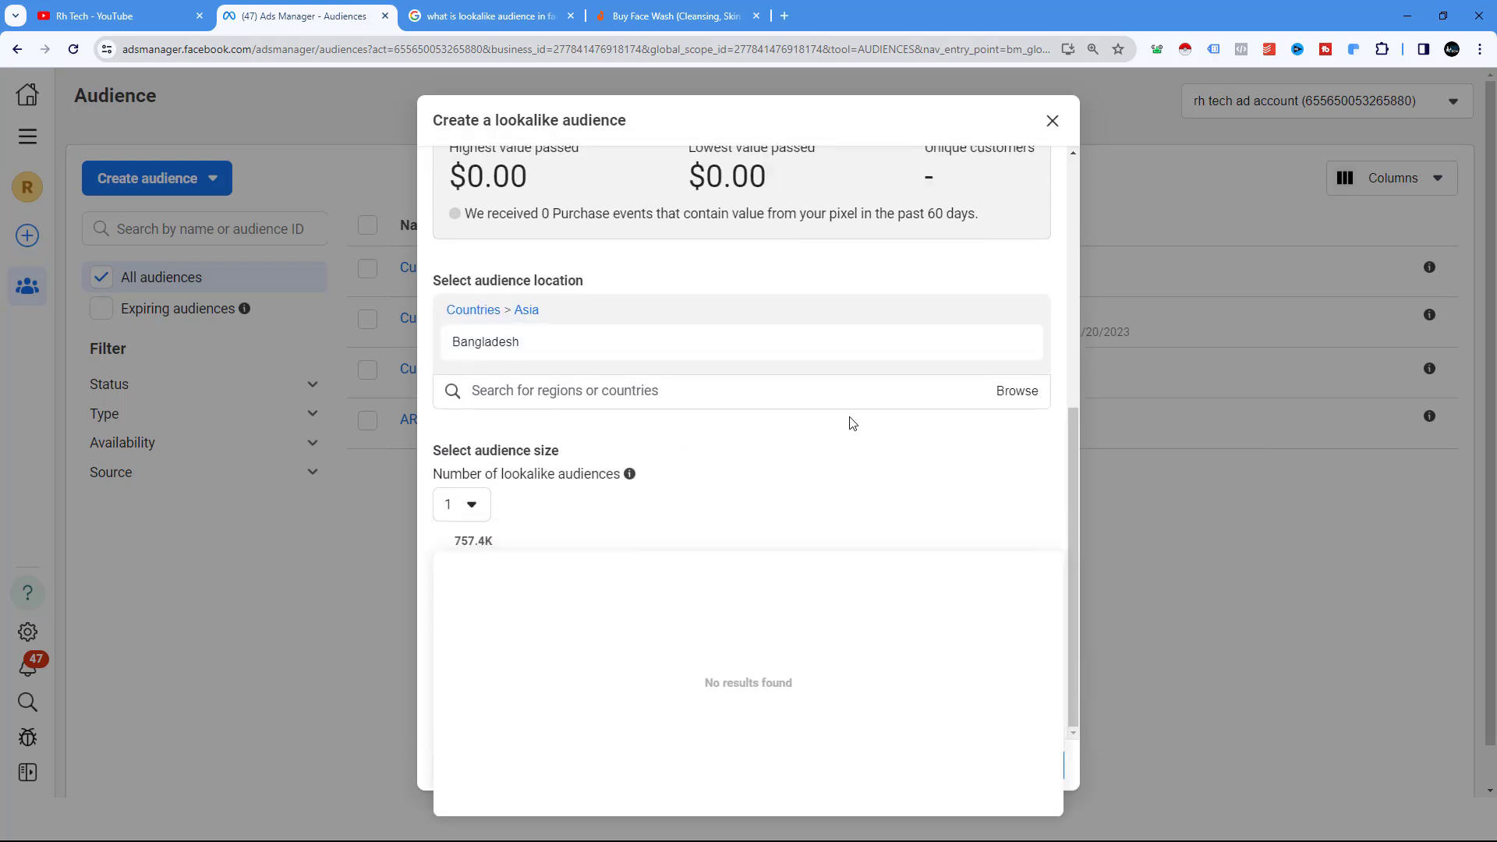
left_click(678, 441)
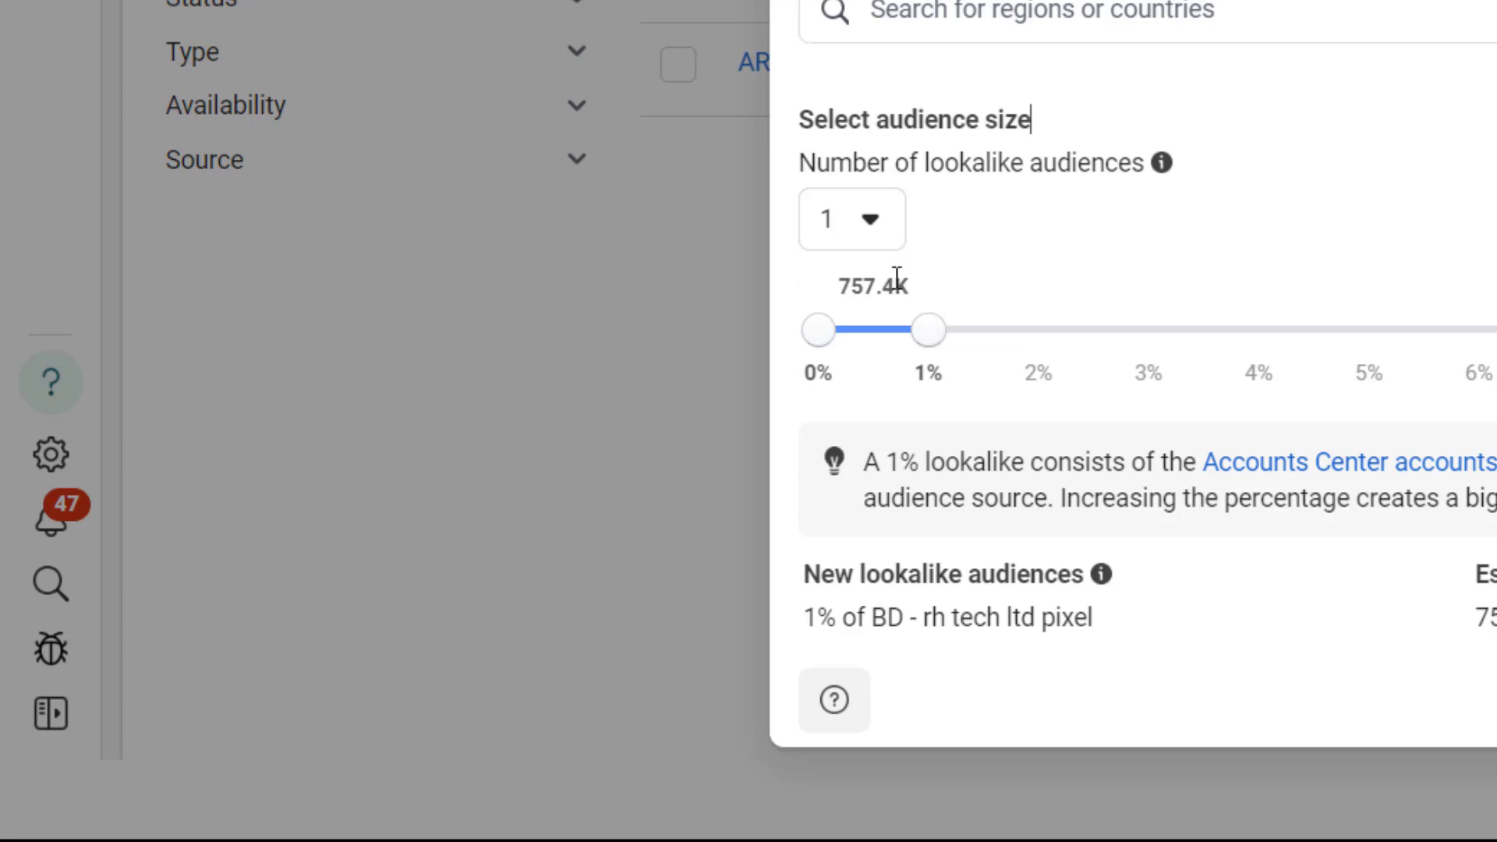
left_click_drag(931, 331, 1022, 334)
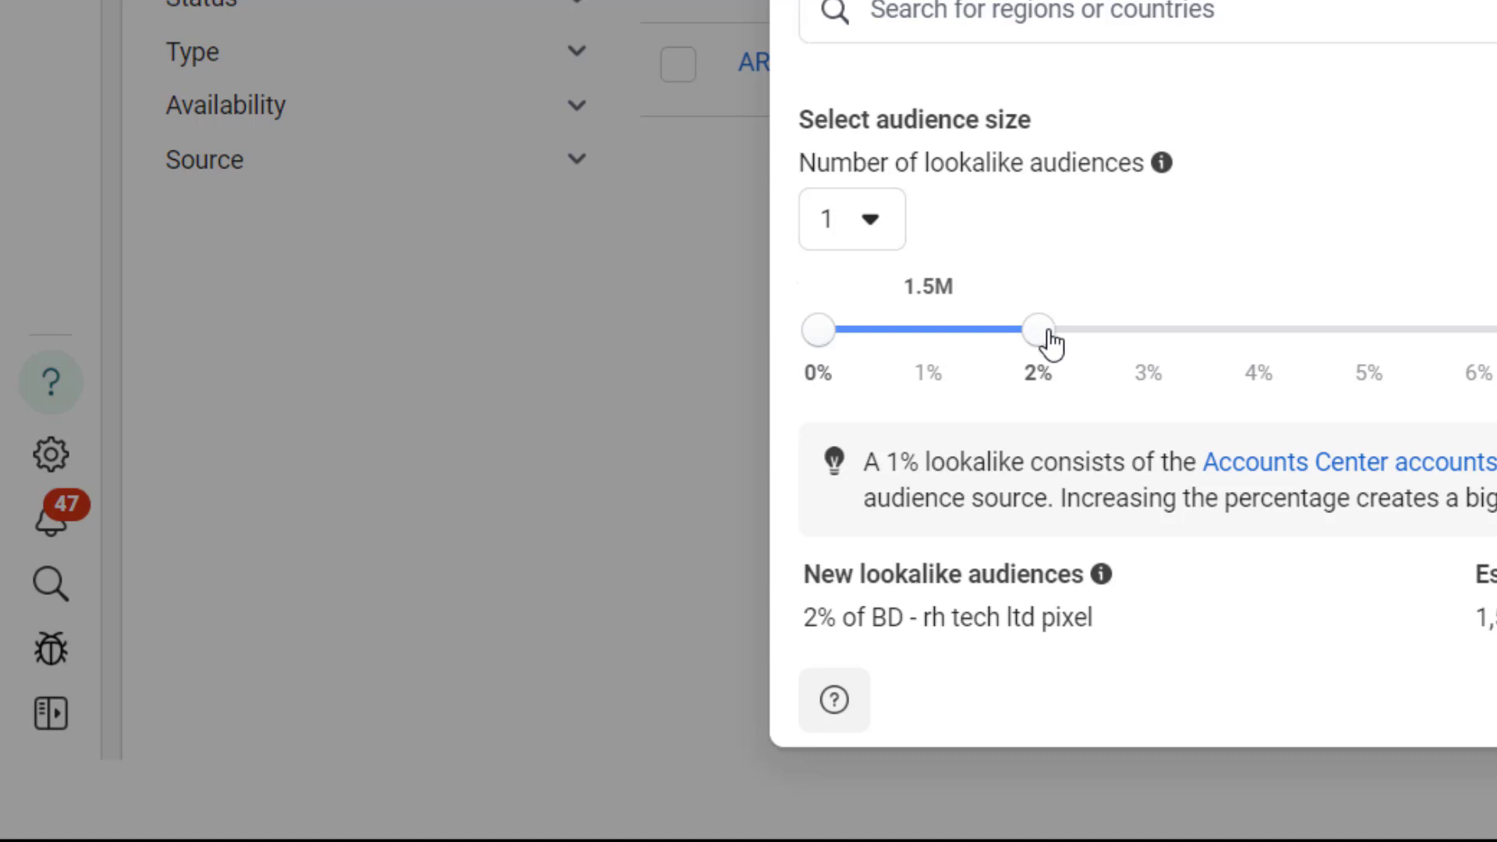
Set the lookalike audience's size to 1% and try to create the audience for Bangladesh
left_click_drag(1045, 334, 935, 341)
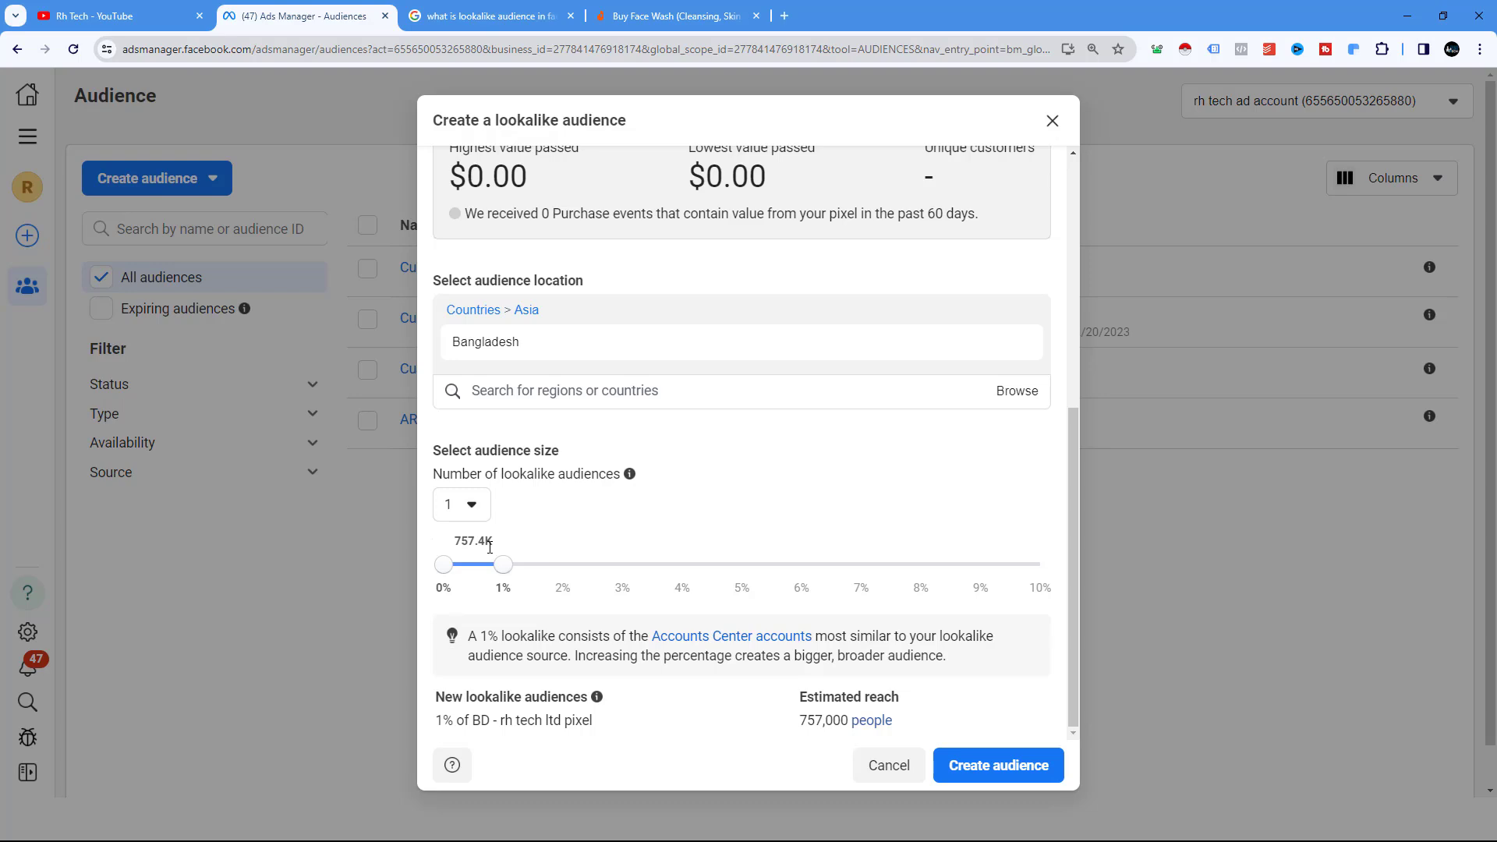
scroll(493, 554, "up", 4)
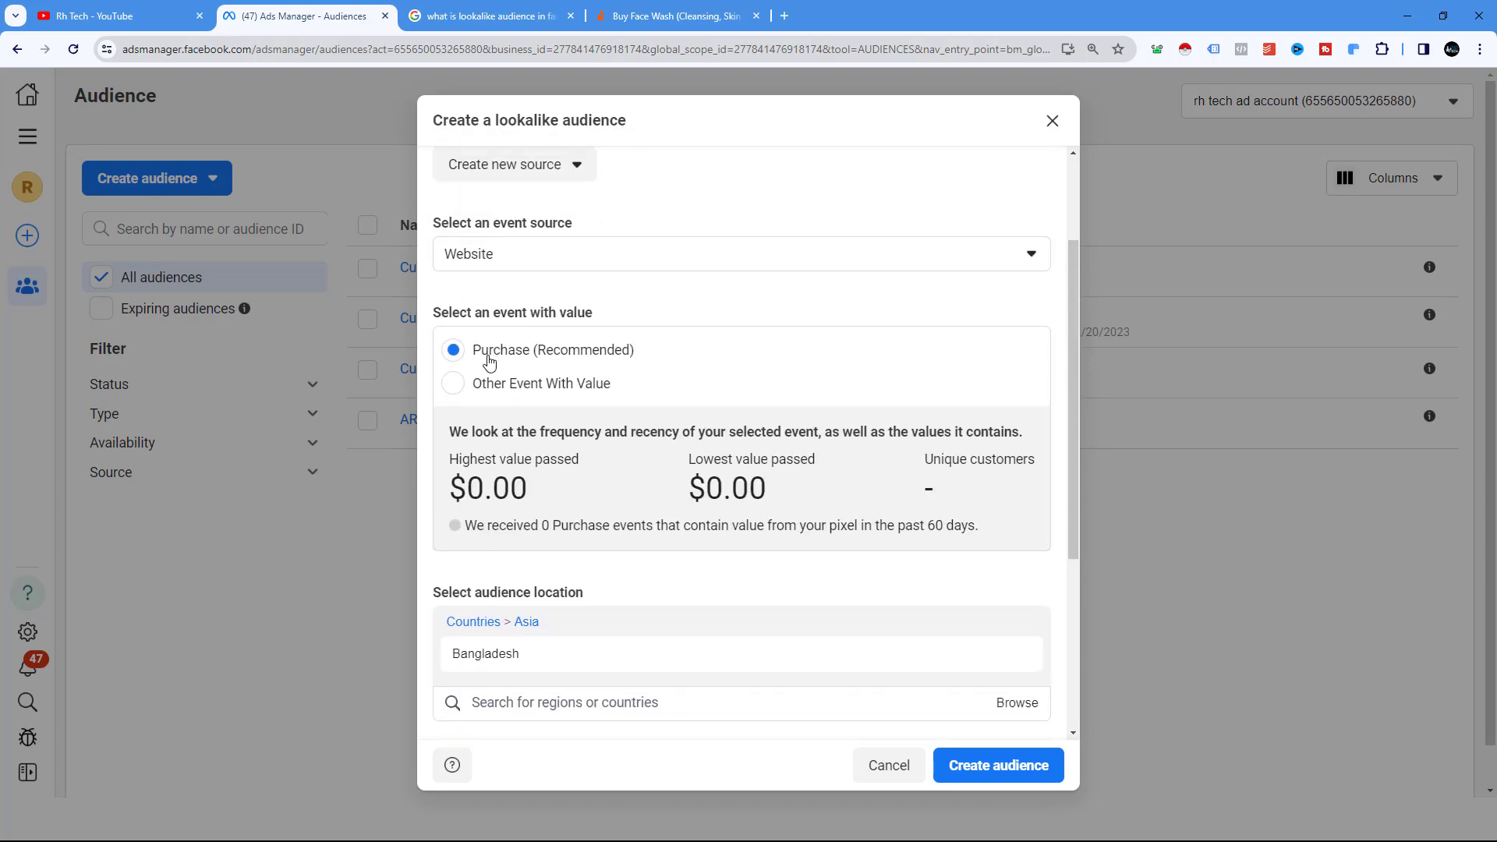
scroll(661, 507, "down", 4)
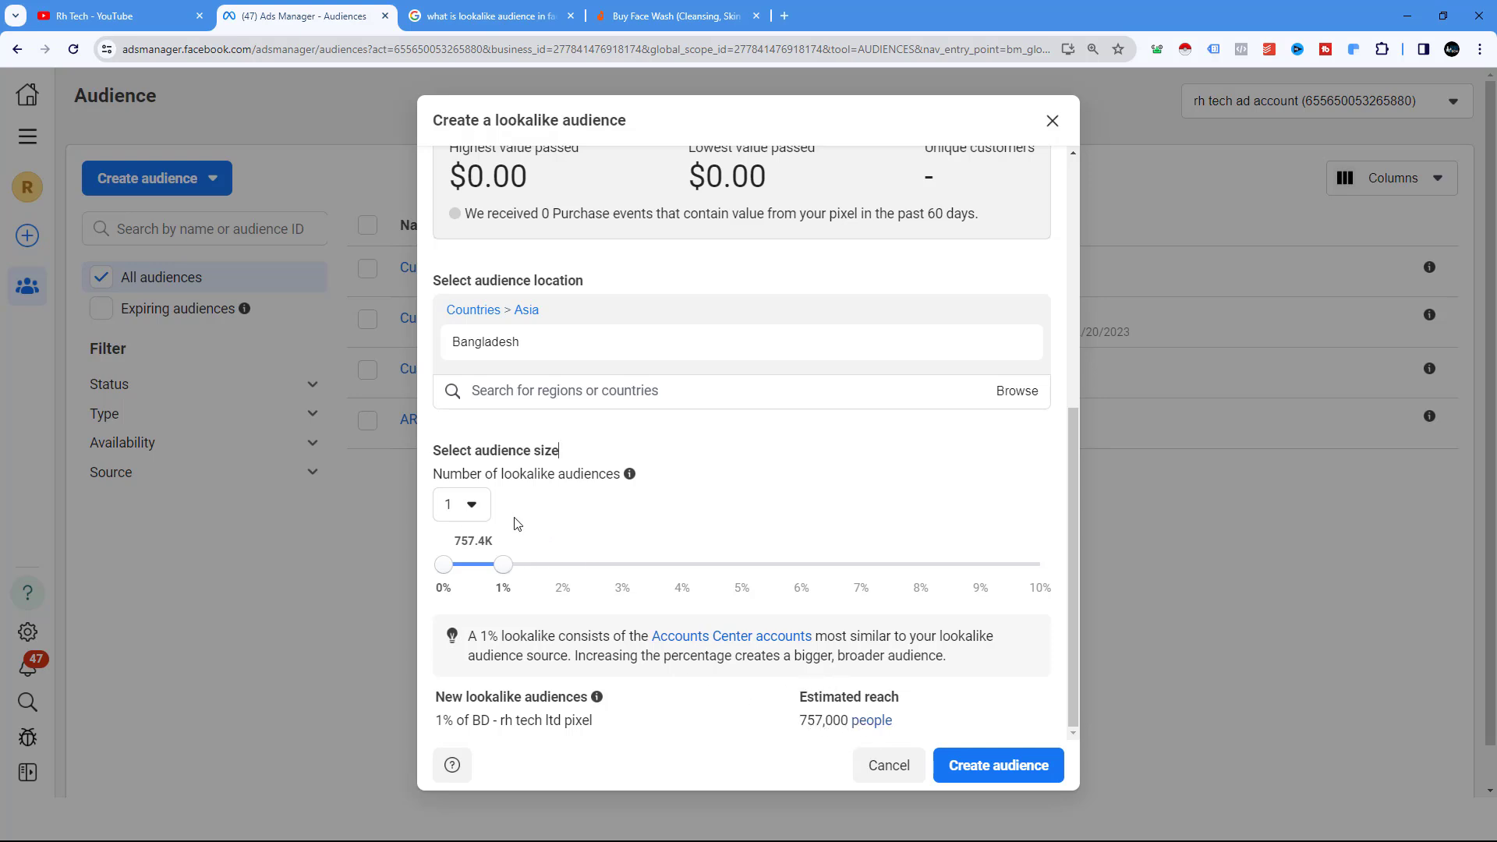
left_click(534, 346)
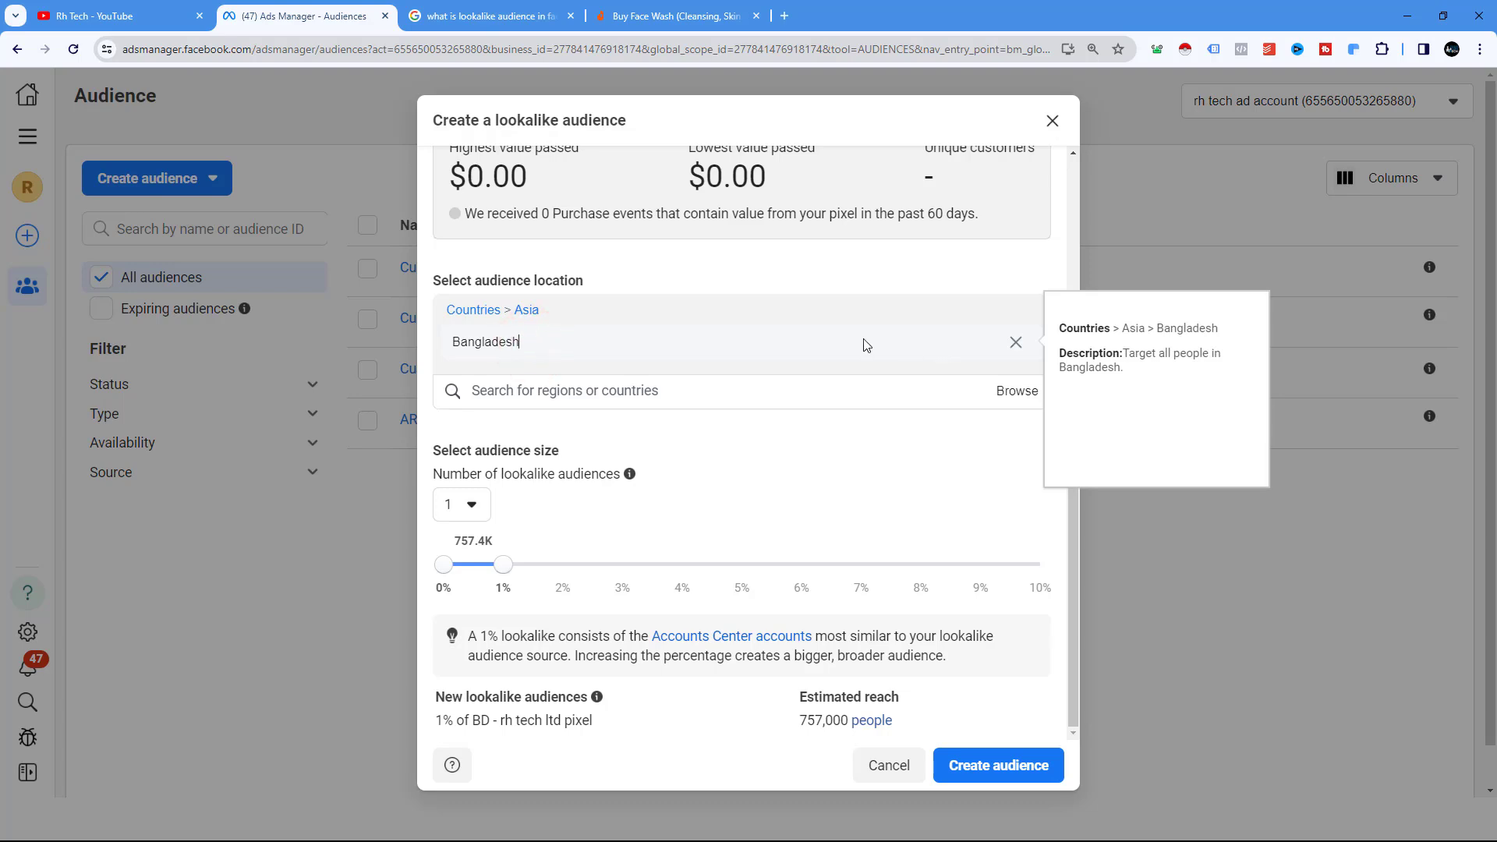
scroll(828, 398, "up", 5)
scroll(828, 397, "up", 1)
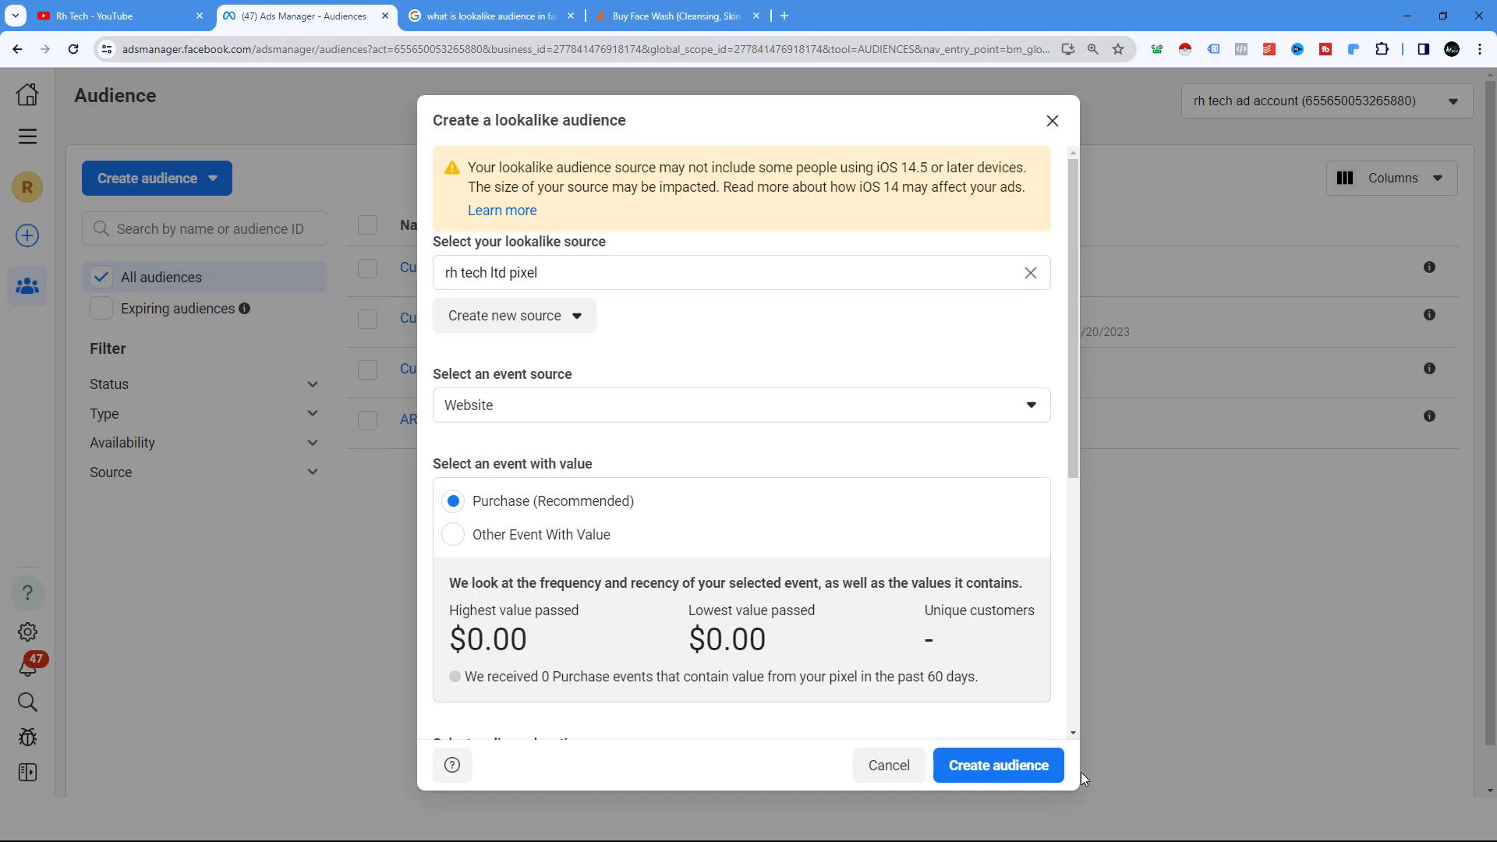
left_click(990, 766)
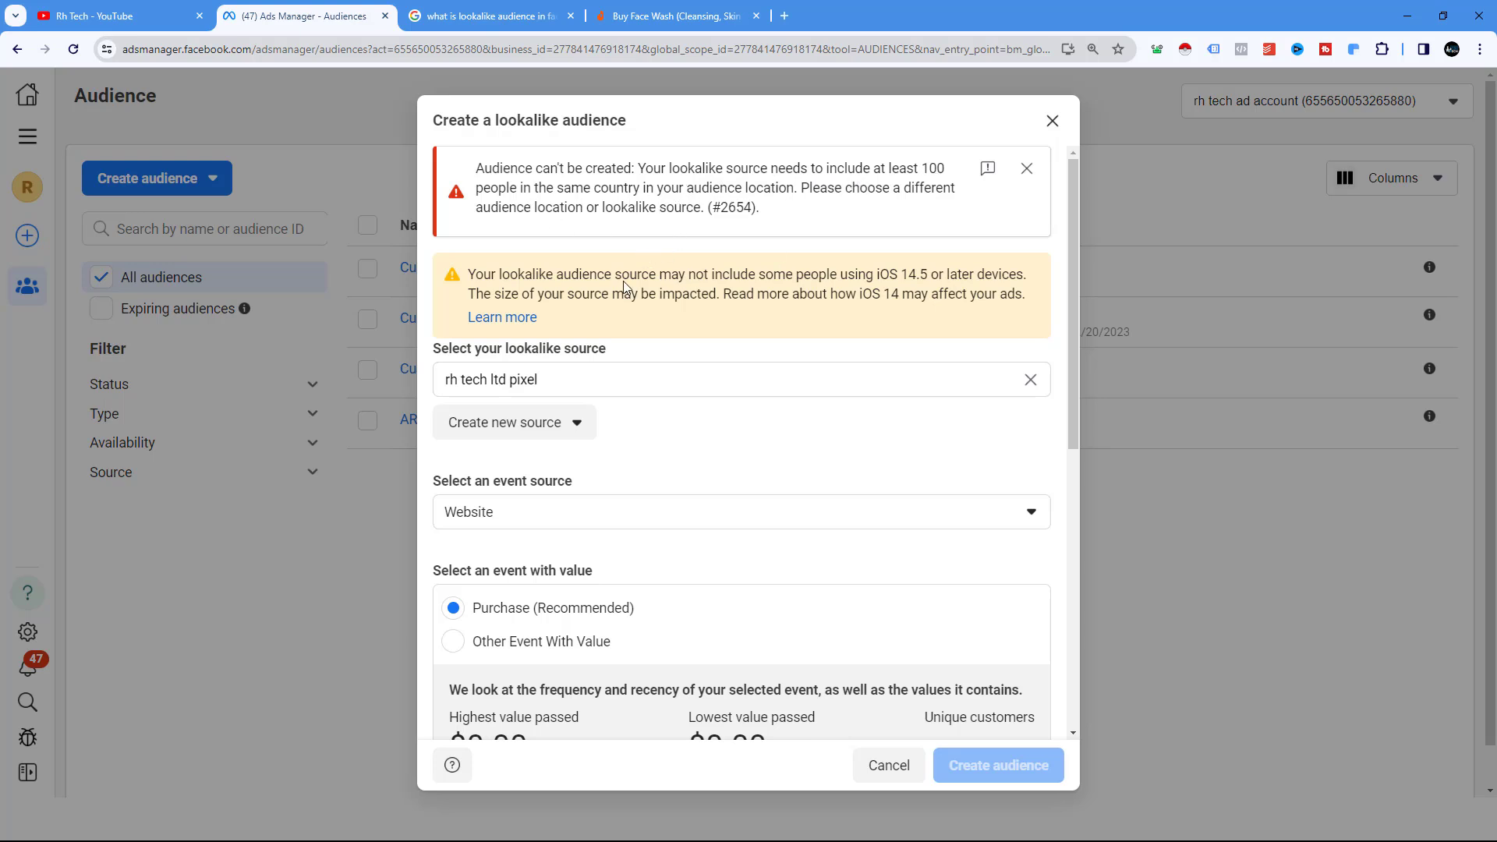
Examine the audience creation error about the lookalike source alongside the form's location and size settings
left_click_drag(916, 168, 606, 192)
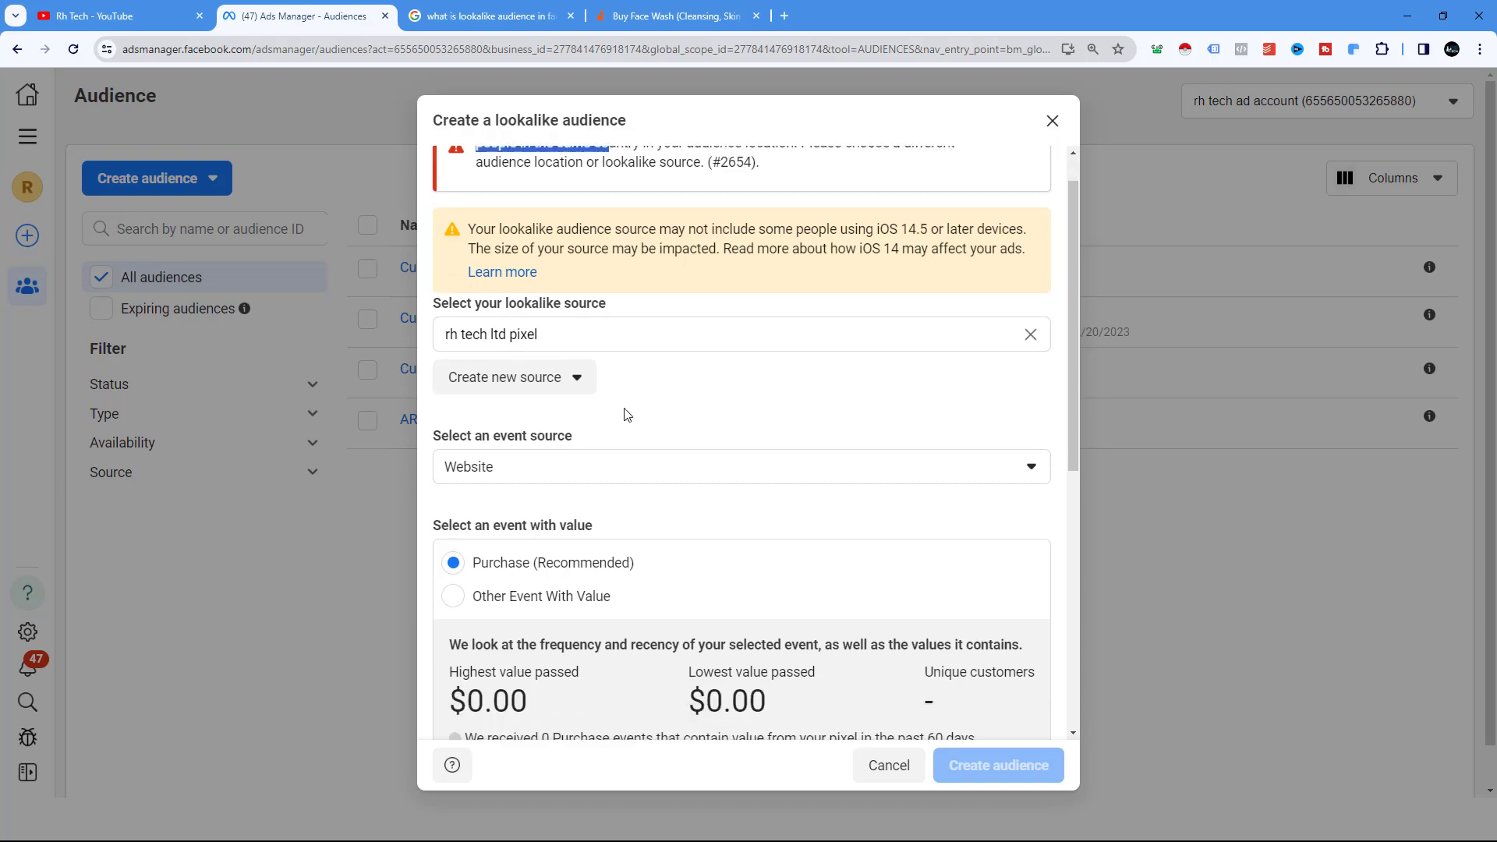
scroll(622, 411, "down", 7)
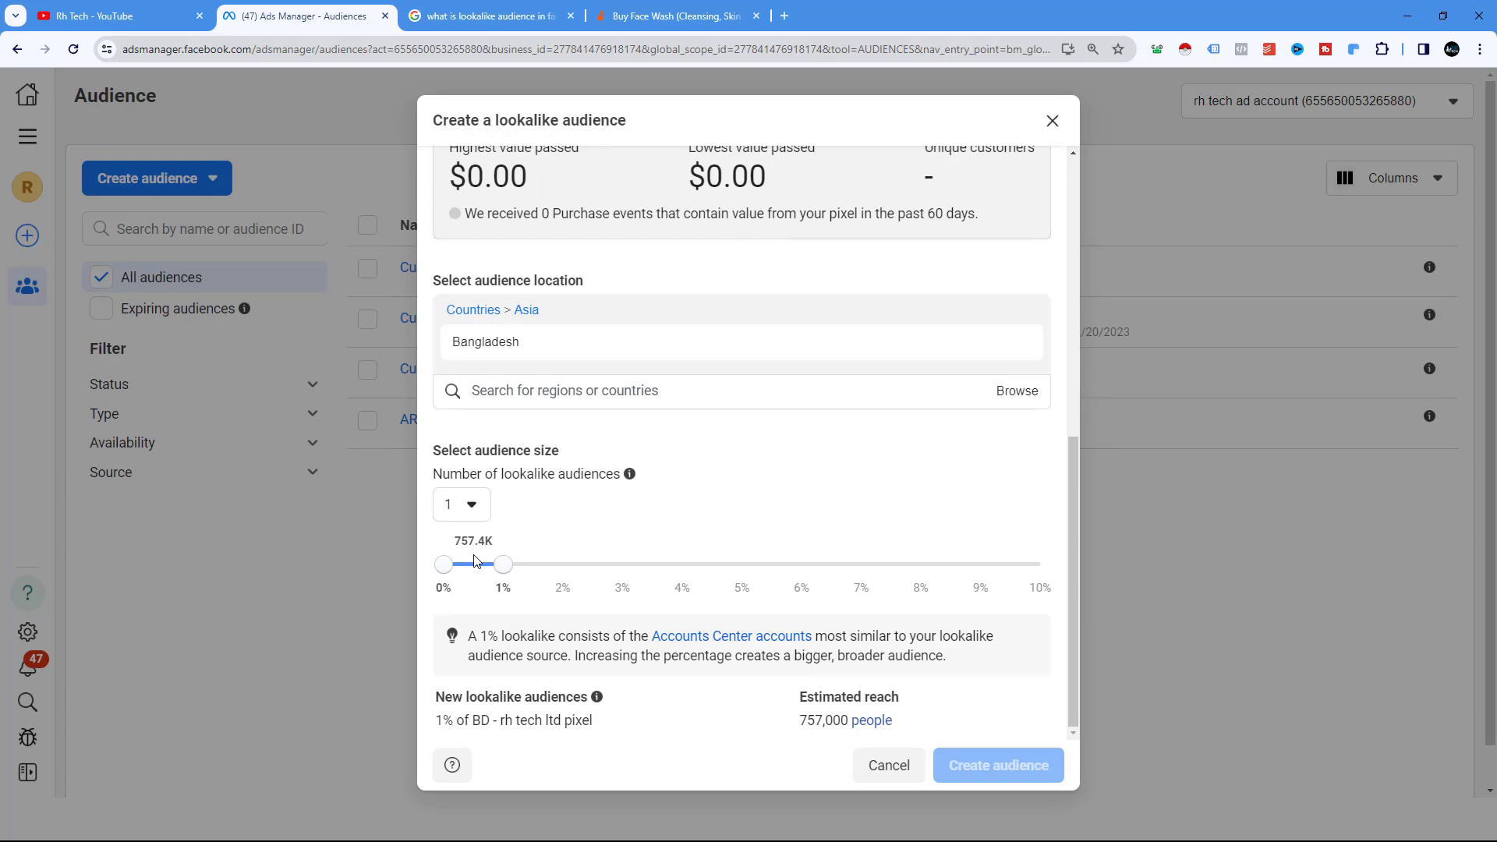
scroll(475, 560, "up", 7)
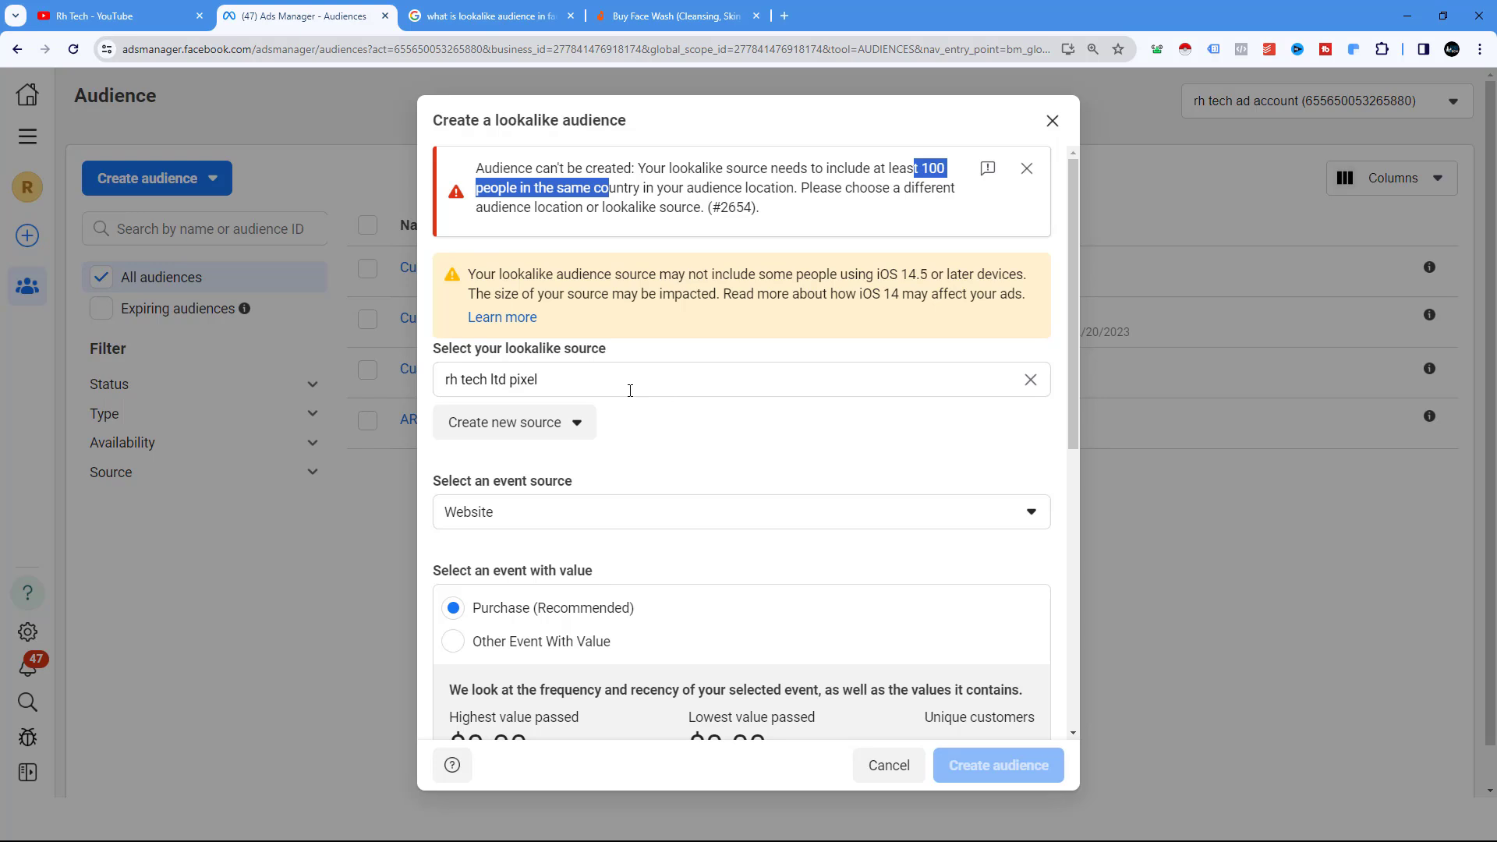
left_click_drag(482, 121, 618, 116)
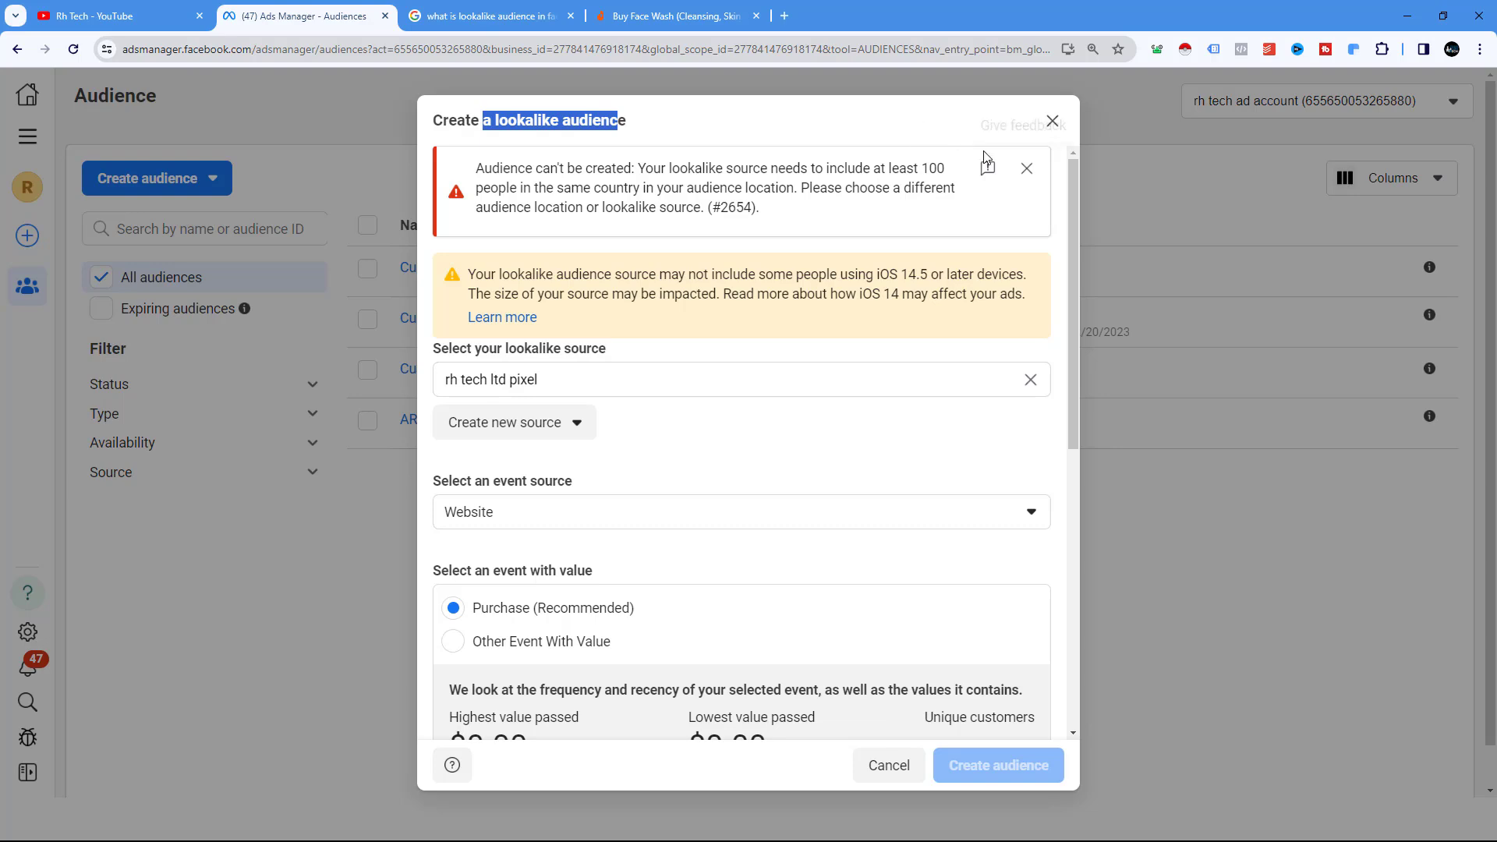
Try setting the number of lookalike audiences to 6 and return it to 1
scroll(832, 471, "down", 7)
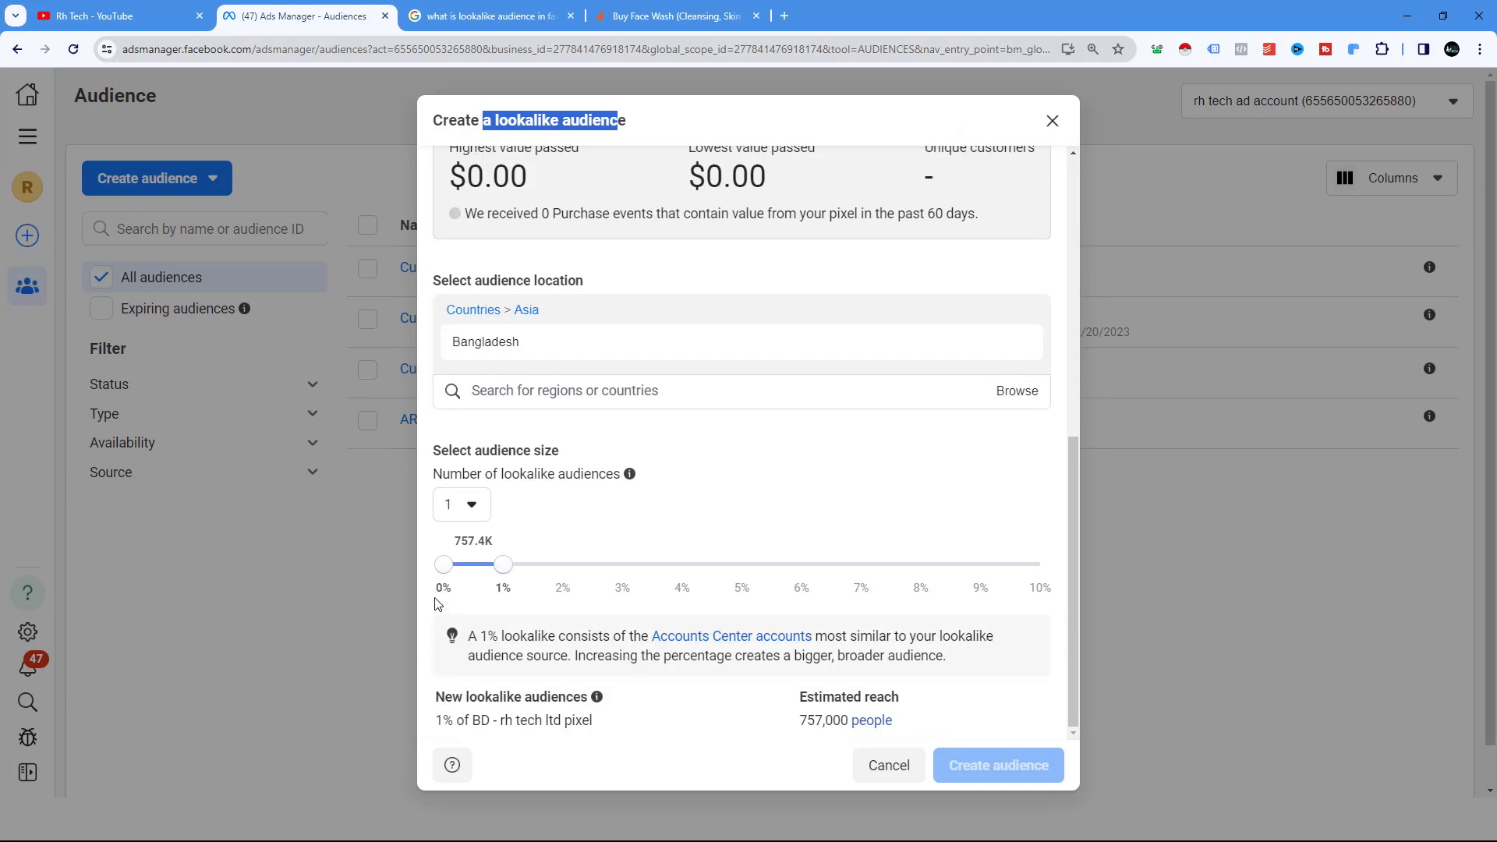
triple_click(450, 475)
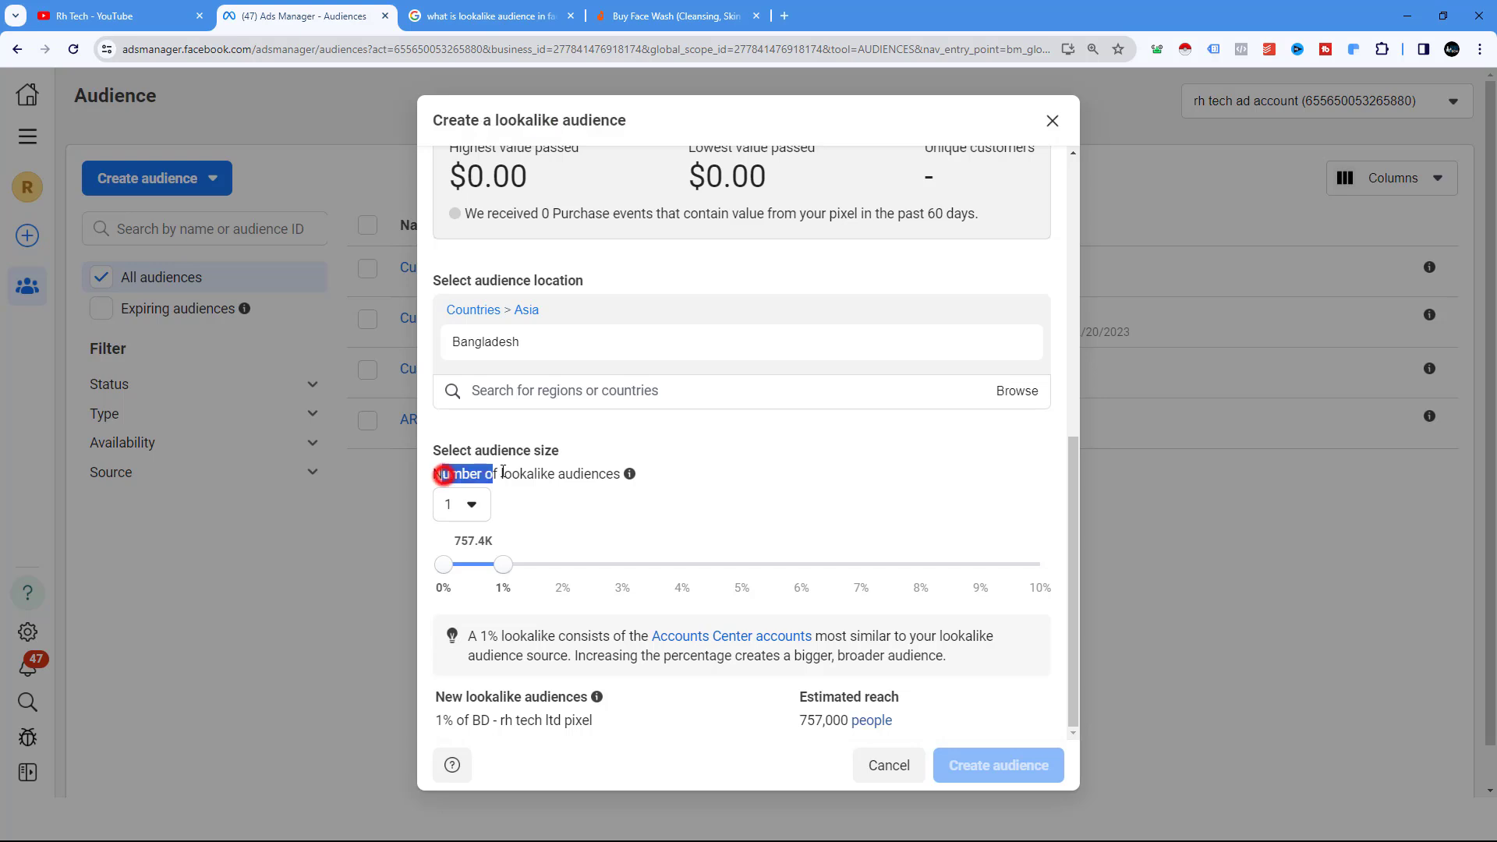
left_click(480, 506)
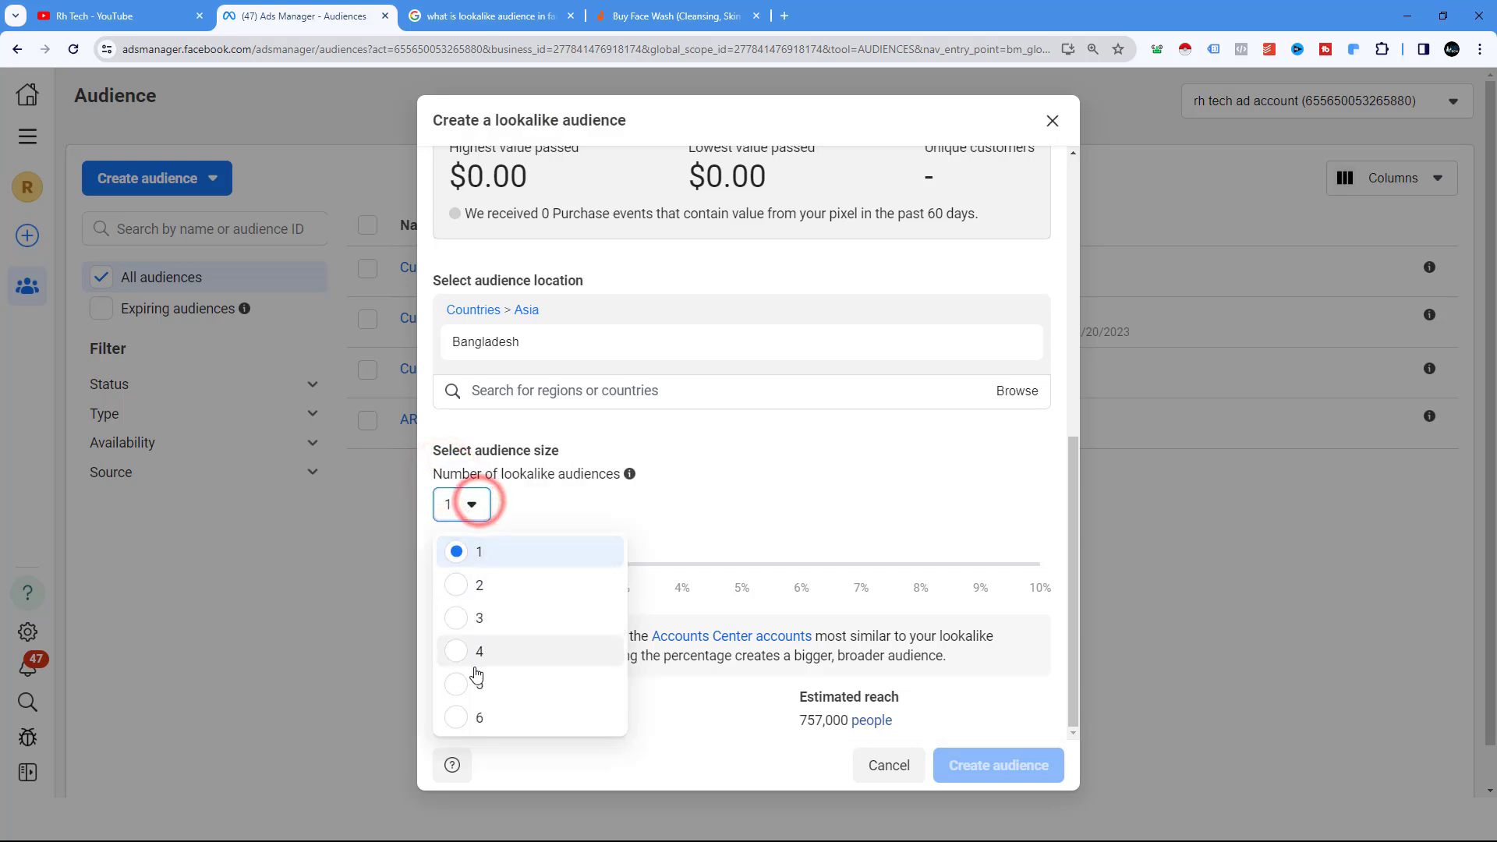
left_click(465, 718)
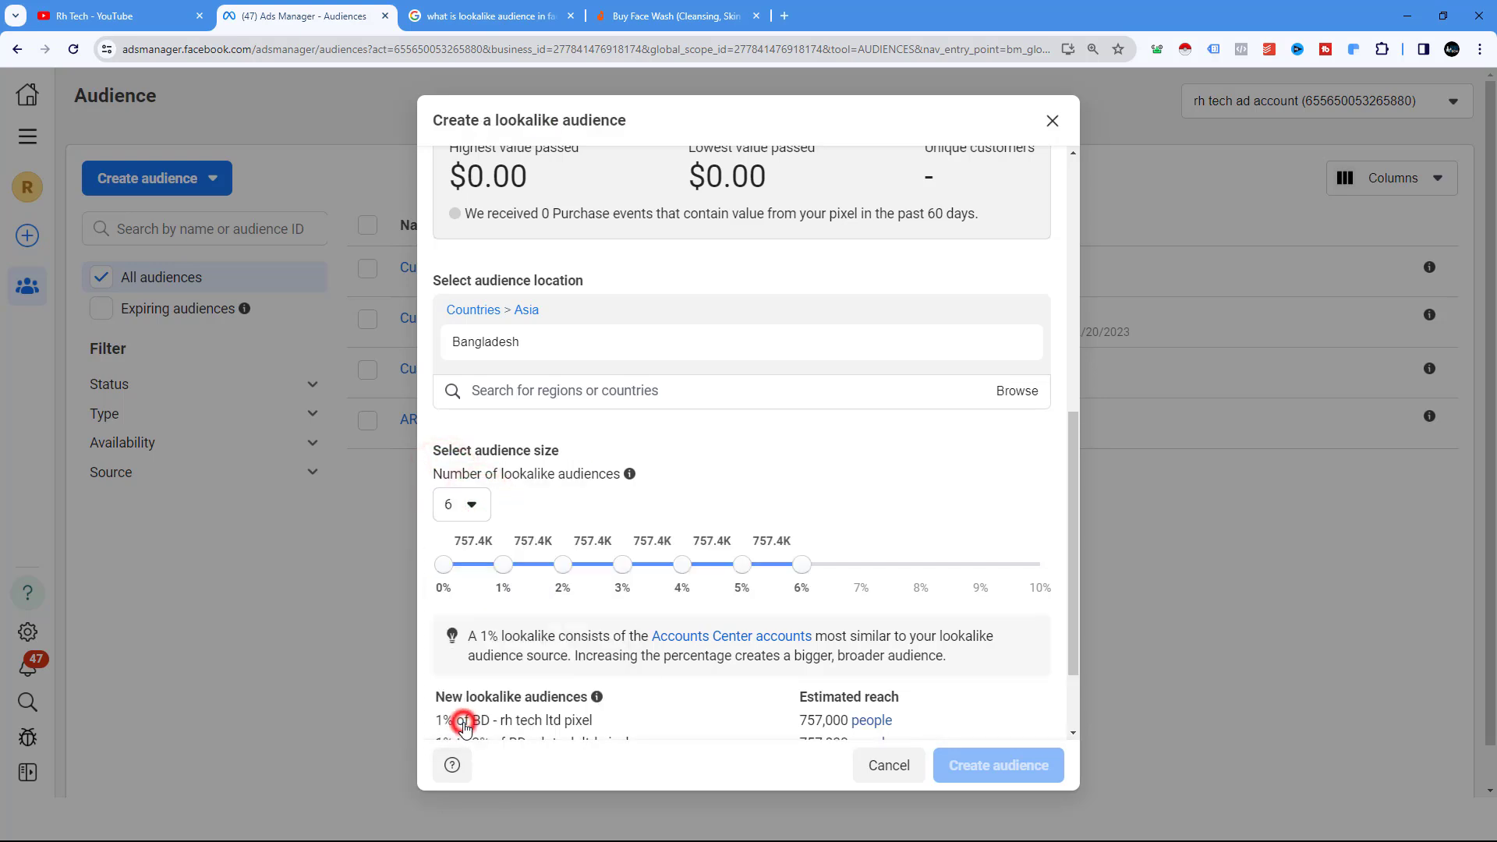
left_click(465, 504)
left_click(455, 548)
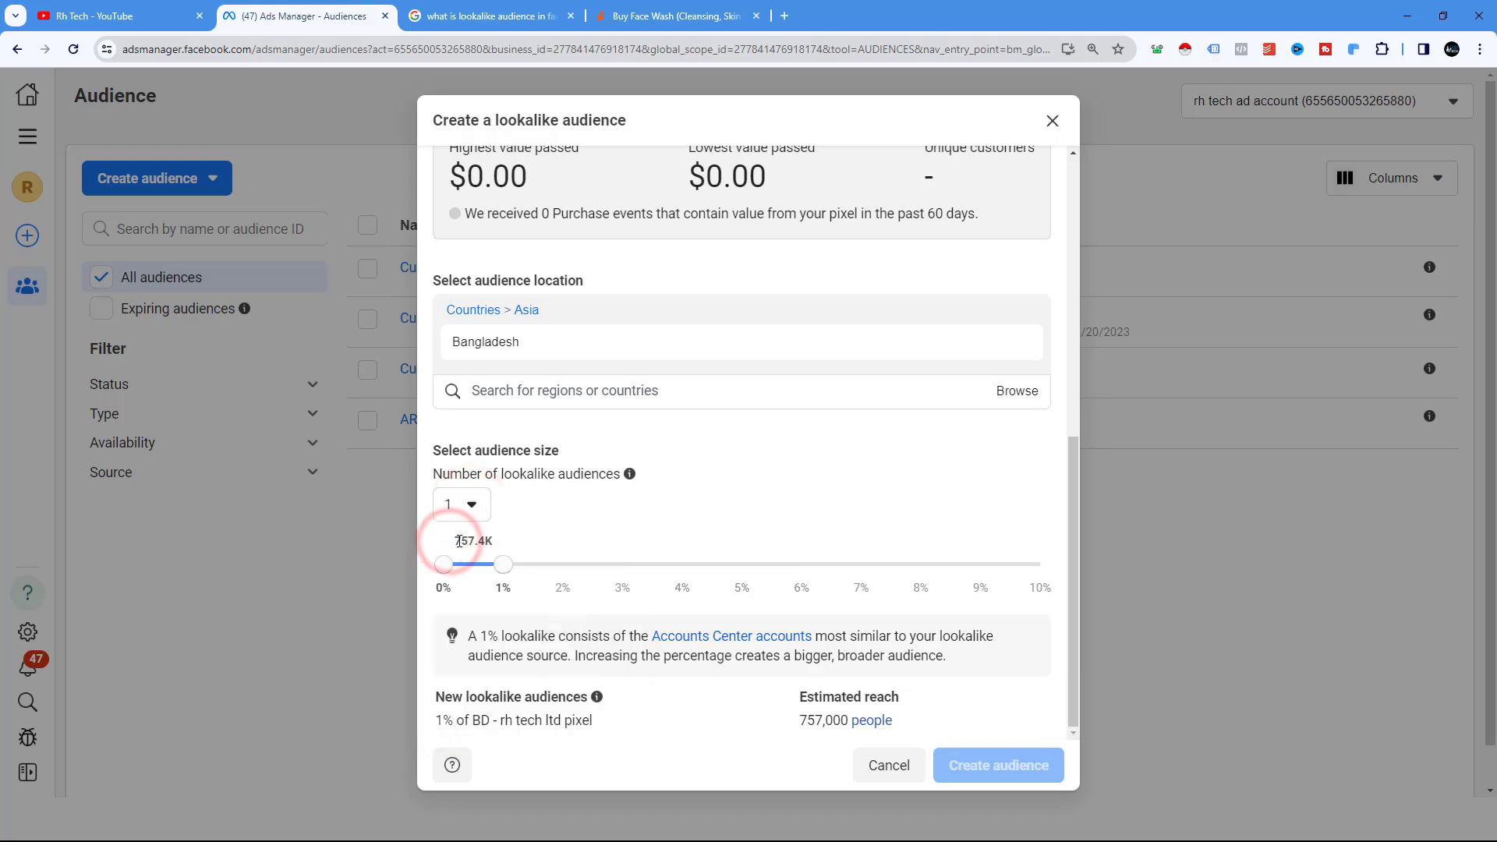
double_click(461, 543)
Review the creation error's minimum source requirement and the selected Purchase event
scroll(589, 478, "up", 7)
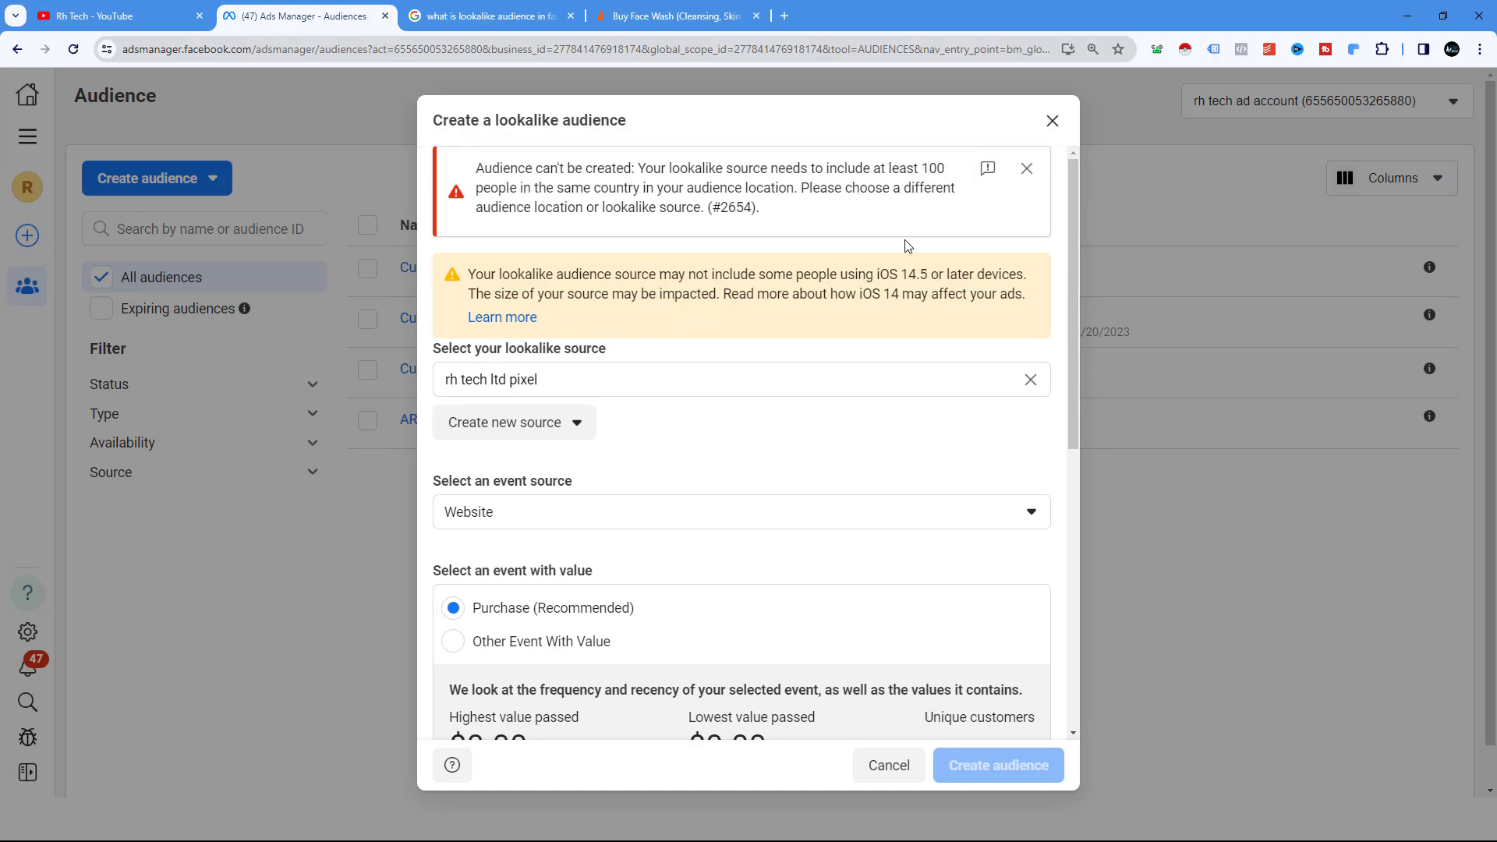
left_click_drag(926, 167, 955, 188)
scroll(499, 473, "down", 3)
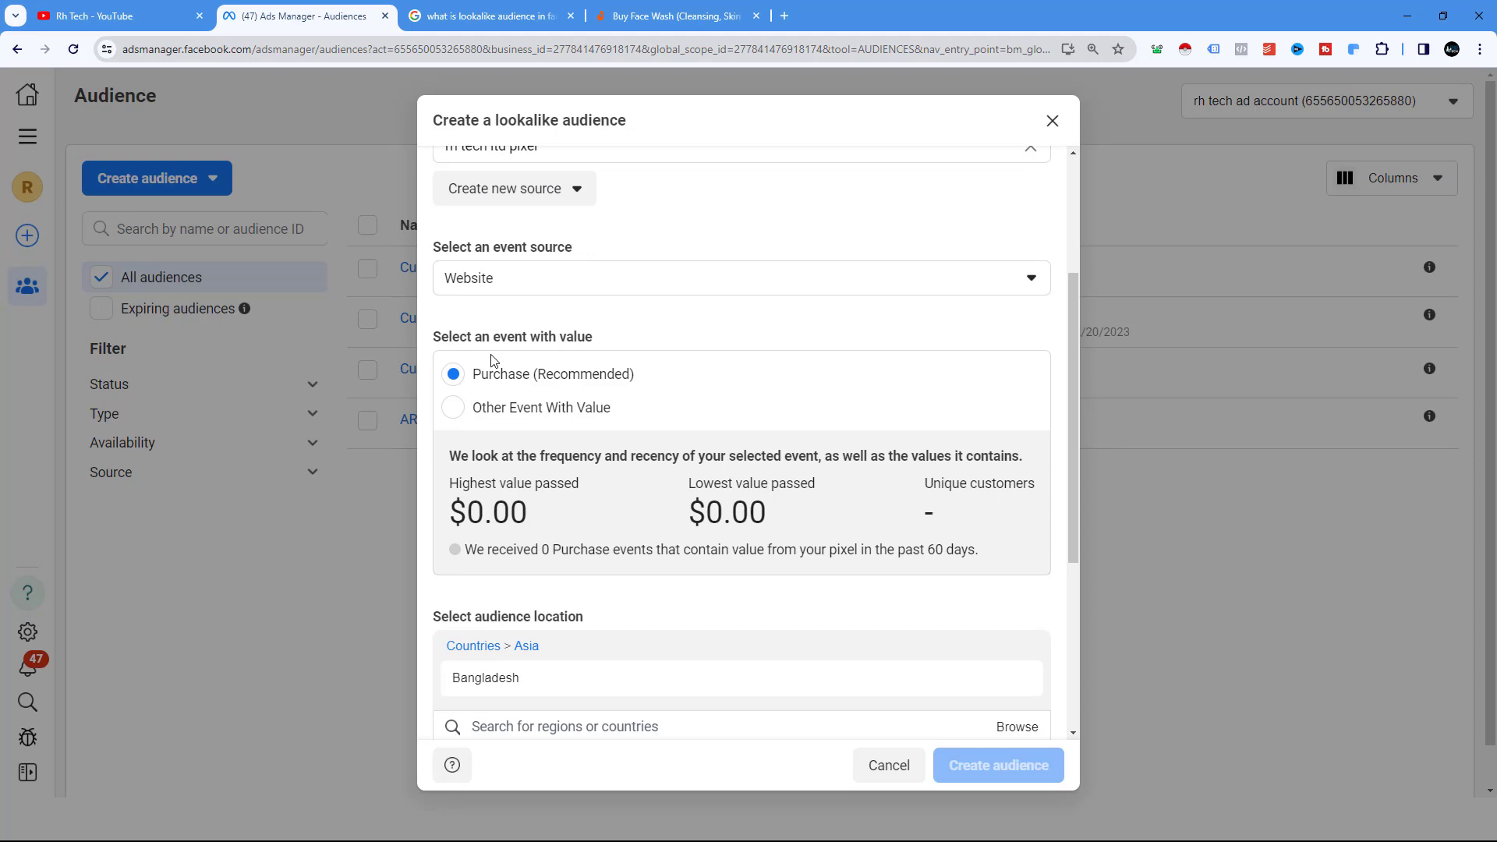
left_click(519, 378)
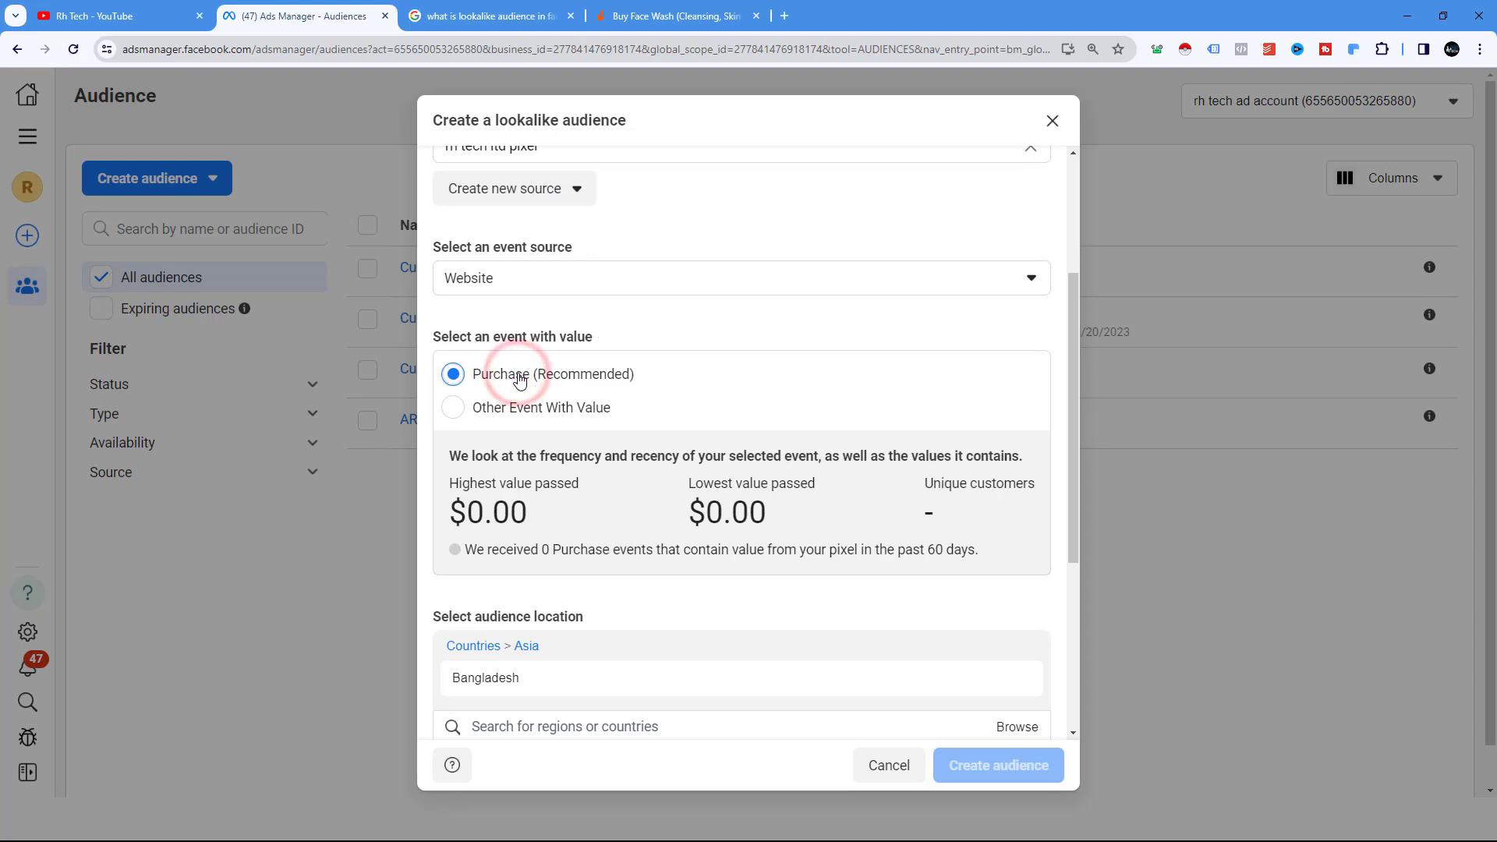
scroll(612, 472, "down", 4)
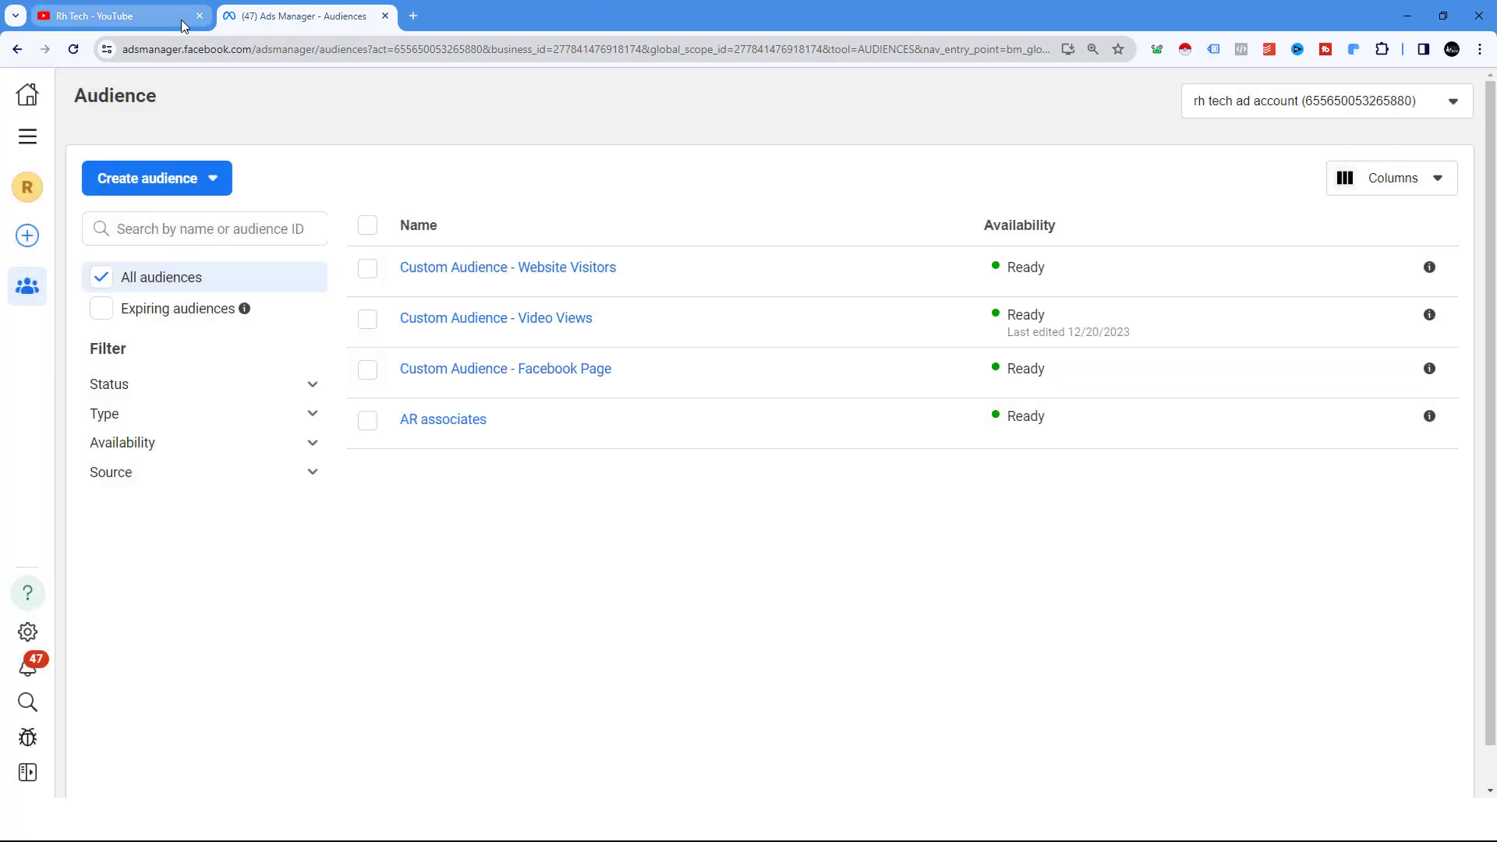
Look over the custom, lookalike and saved audience types available for a new audience
left_click(149, 185)
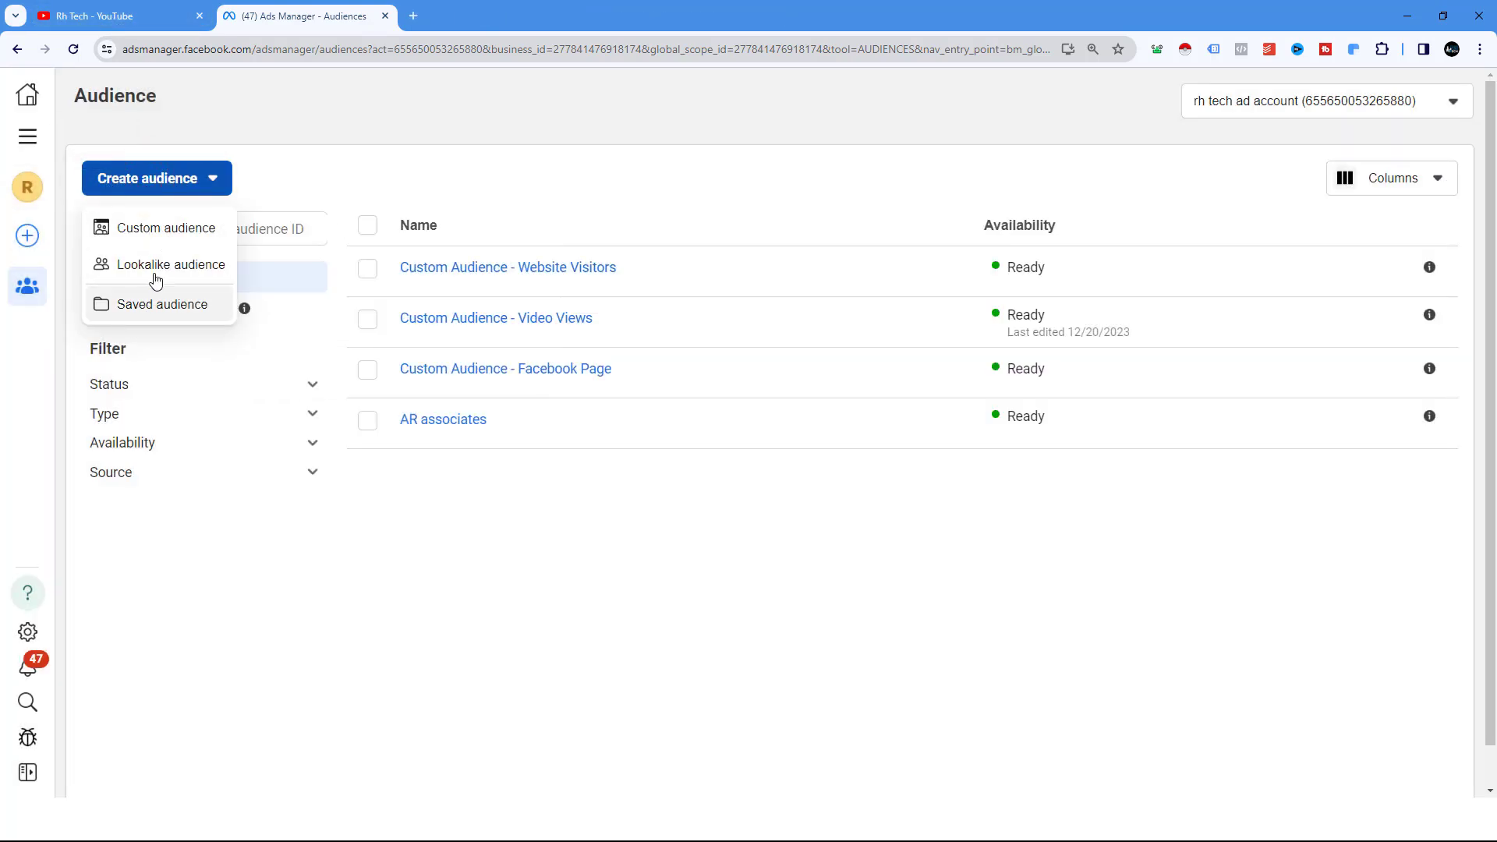
mouse_move(147, 227)
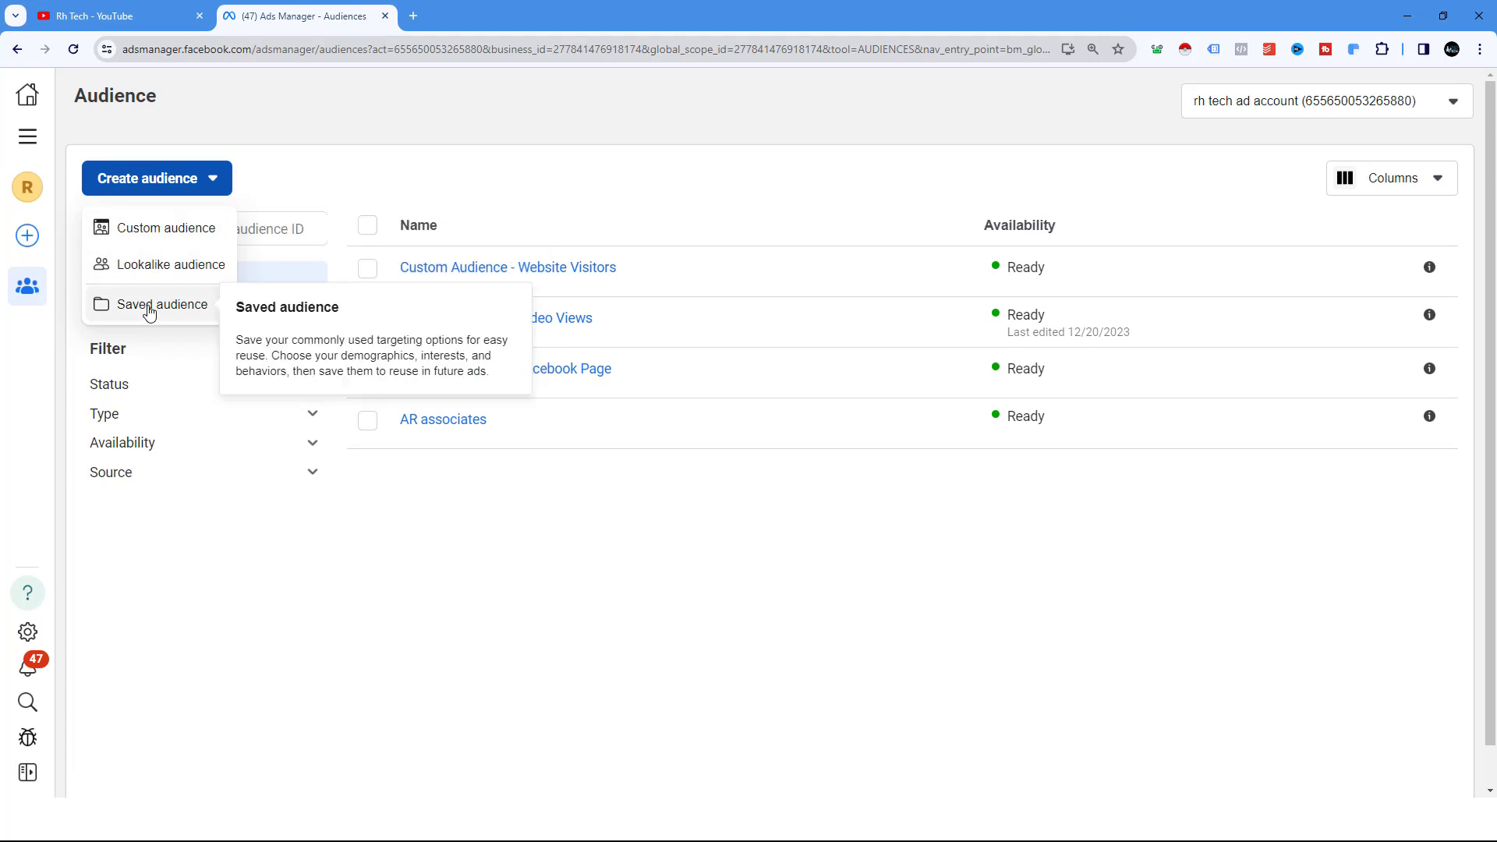
left_click(305, 168)
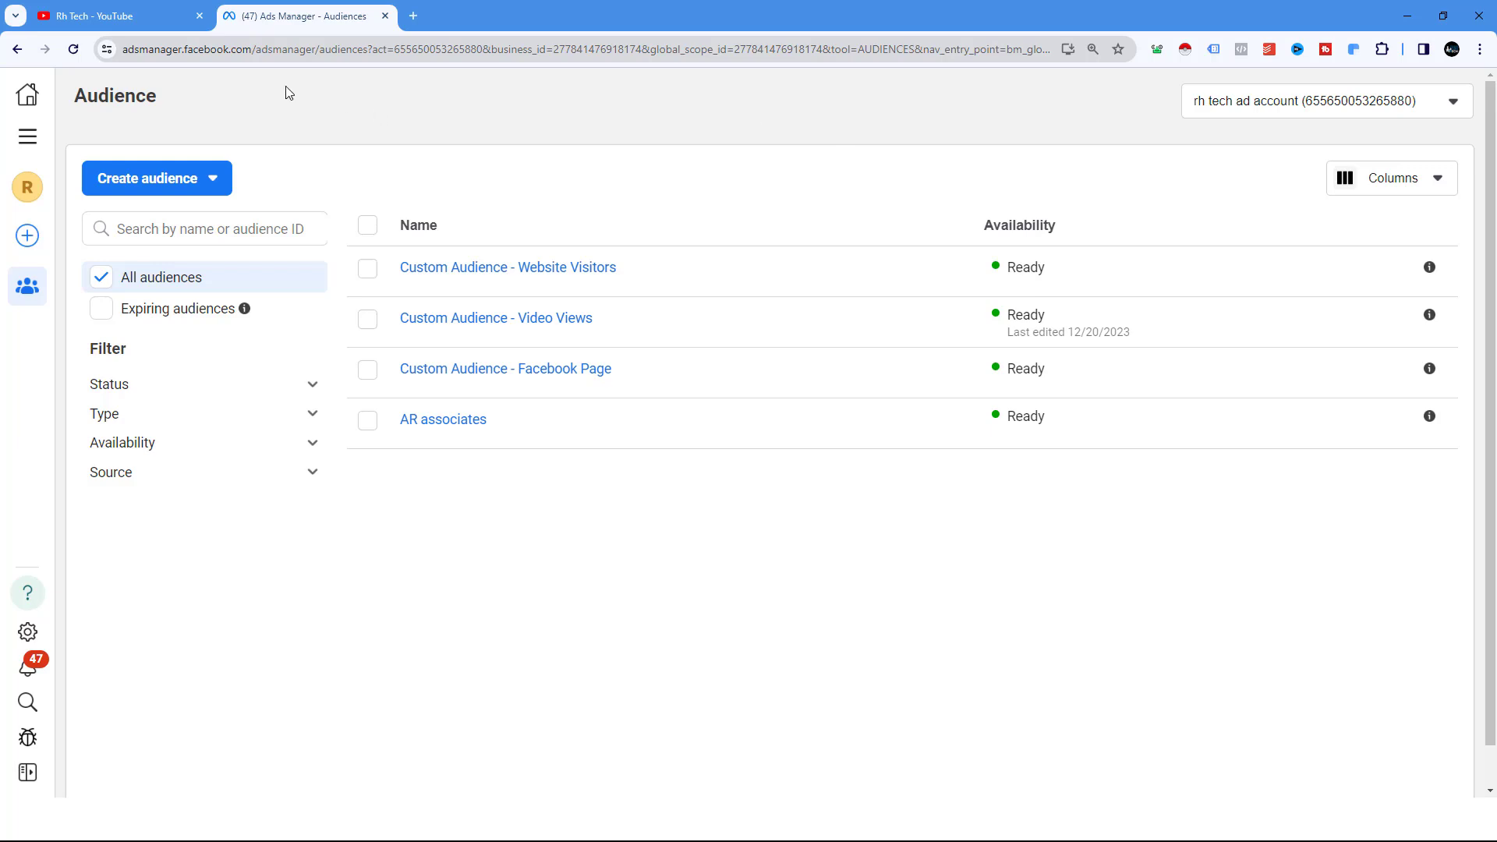
Switch to the Rh Tech YouTube channel and view the links in its About information
left_click(117, 16)
left_click(559, 425)
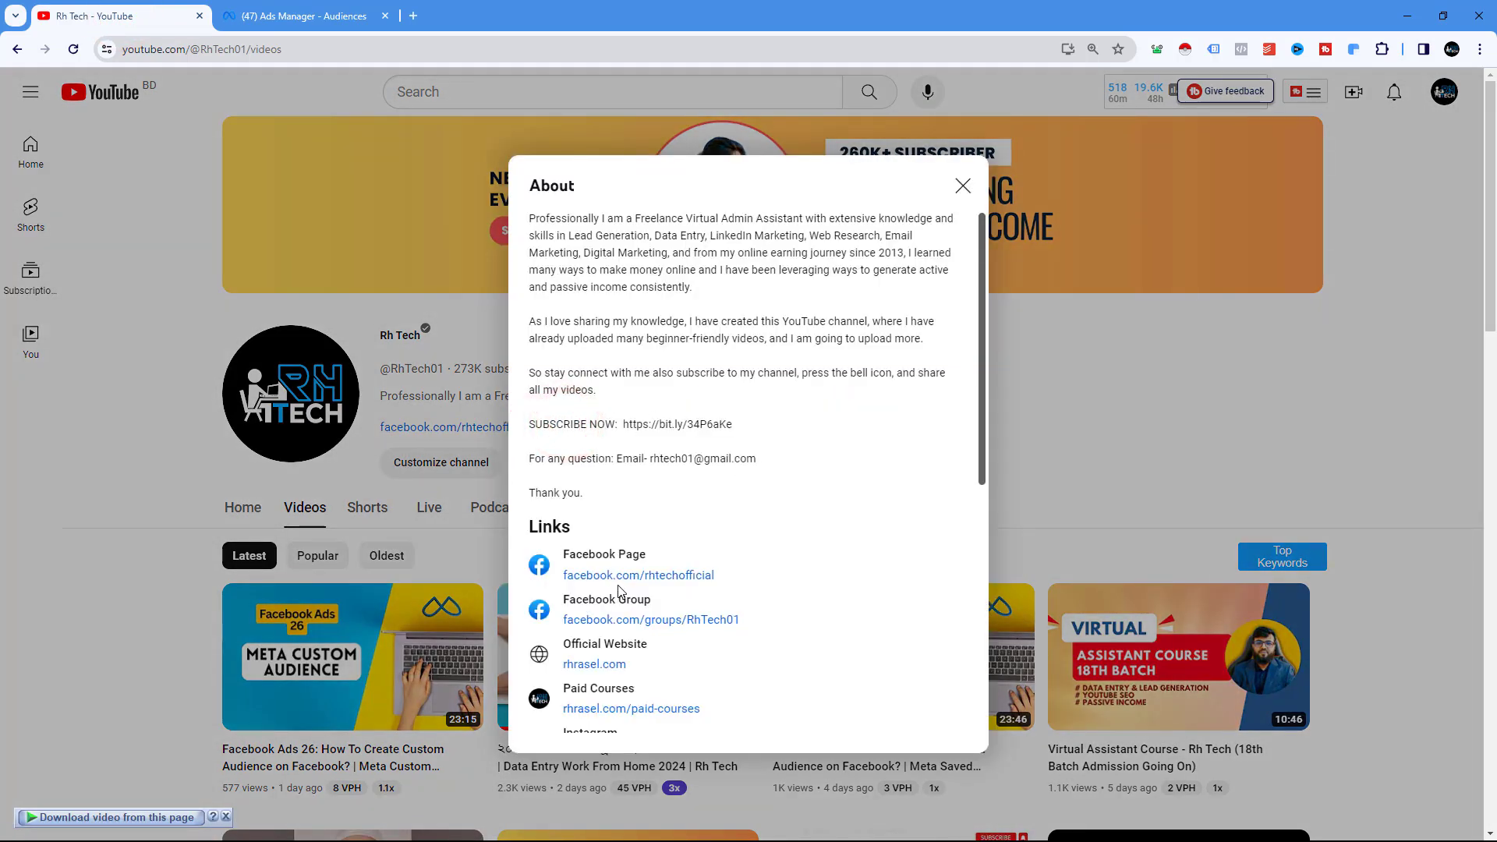
left_click(963, 187)
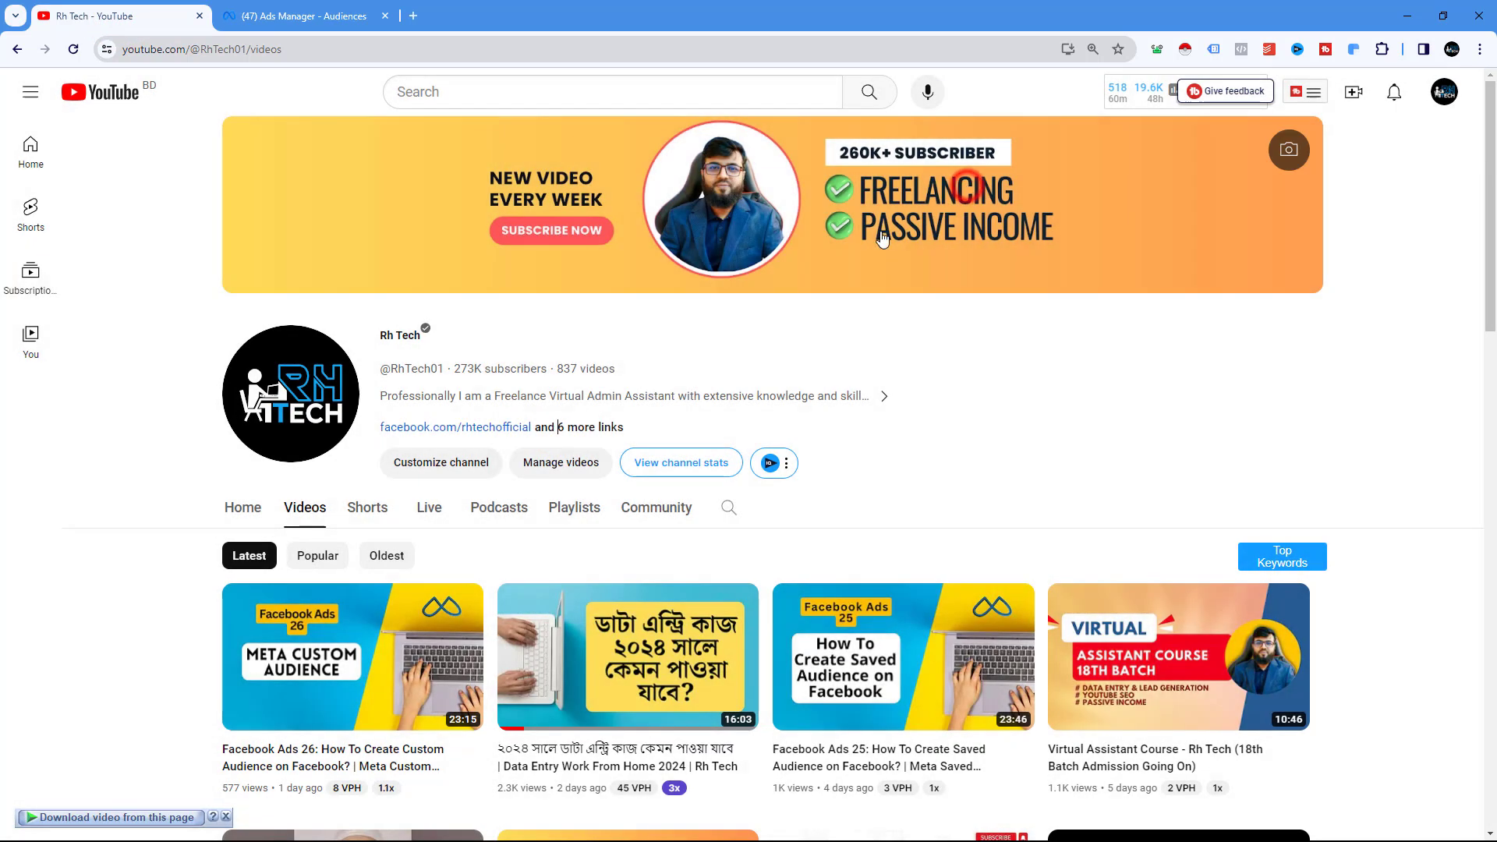
Look through the Rh Tech Facebook page linked from the channel and return to the YouTube channel
left_click(496, 430)
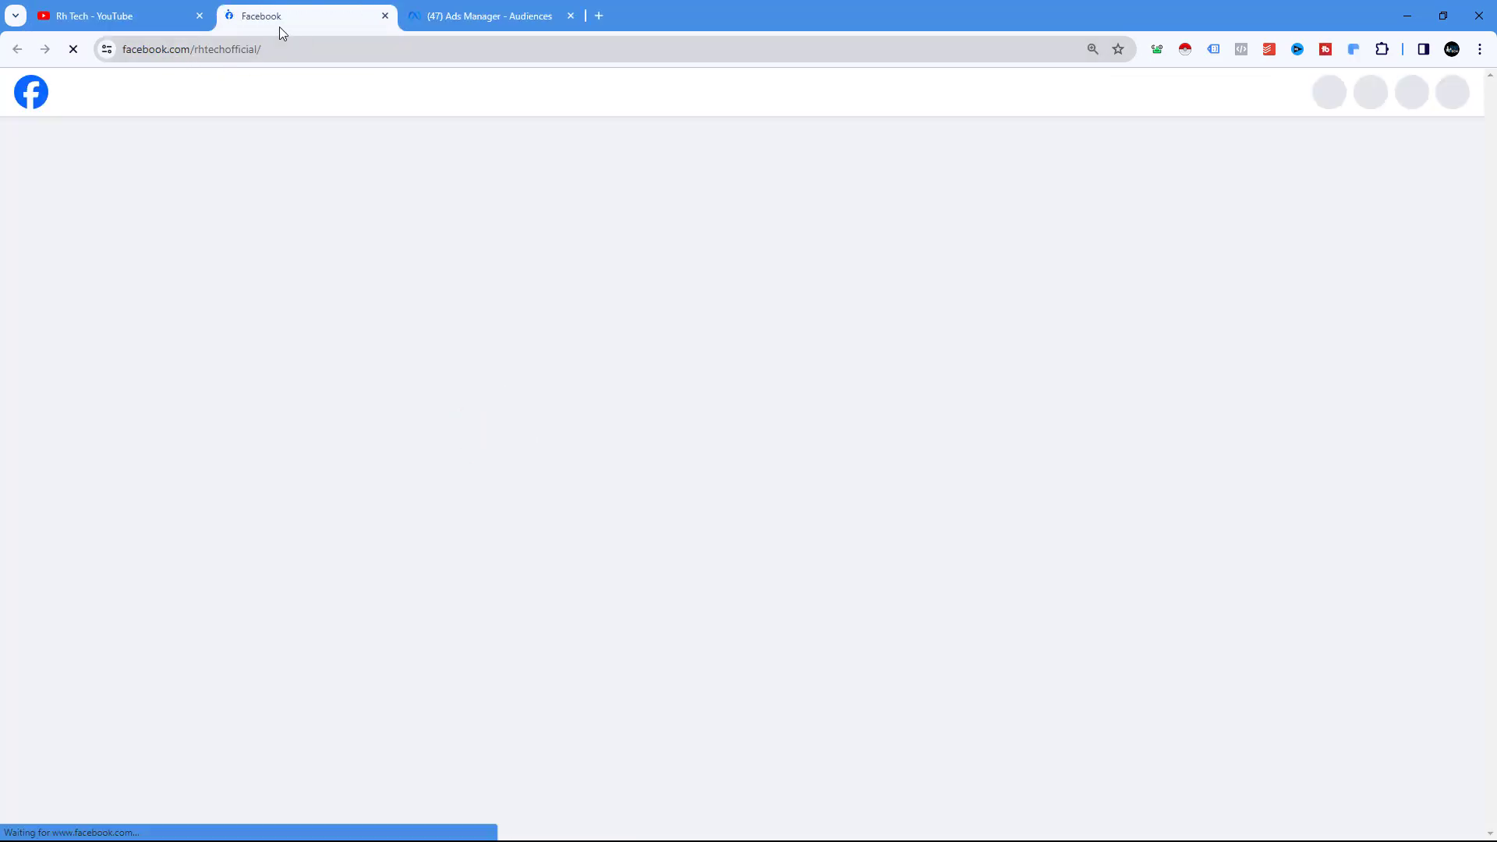
scroll(326, 143, "down", 3)
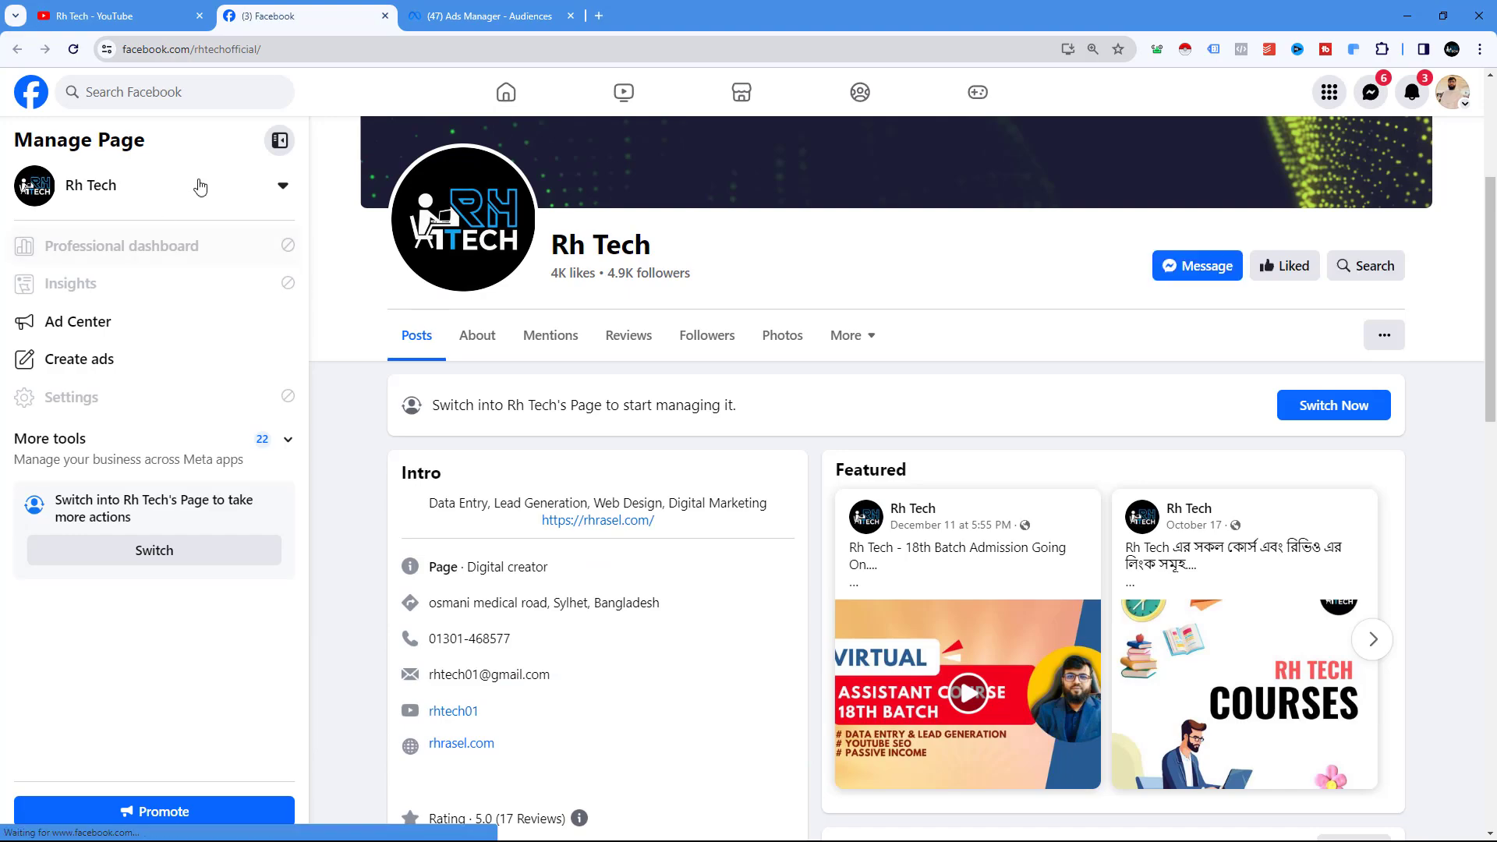
left_click(279, 140)
scroll(816, 494, "down", 5)
scroll(817, 495, "down", 3)
scroll(623, 477, "up", 10)
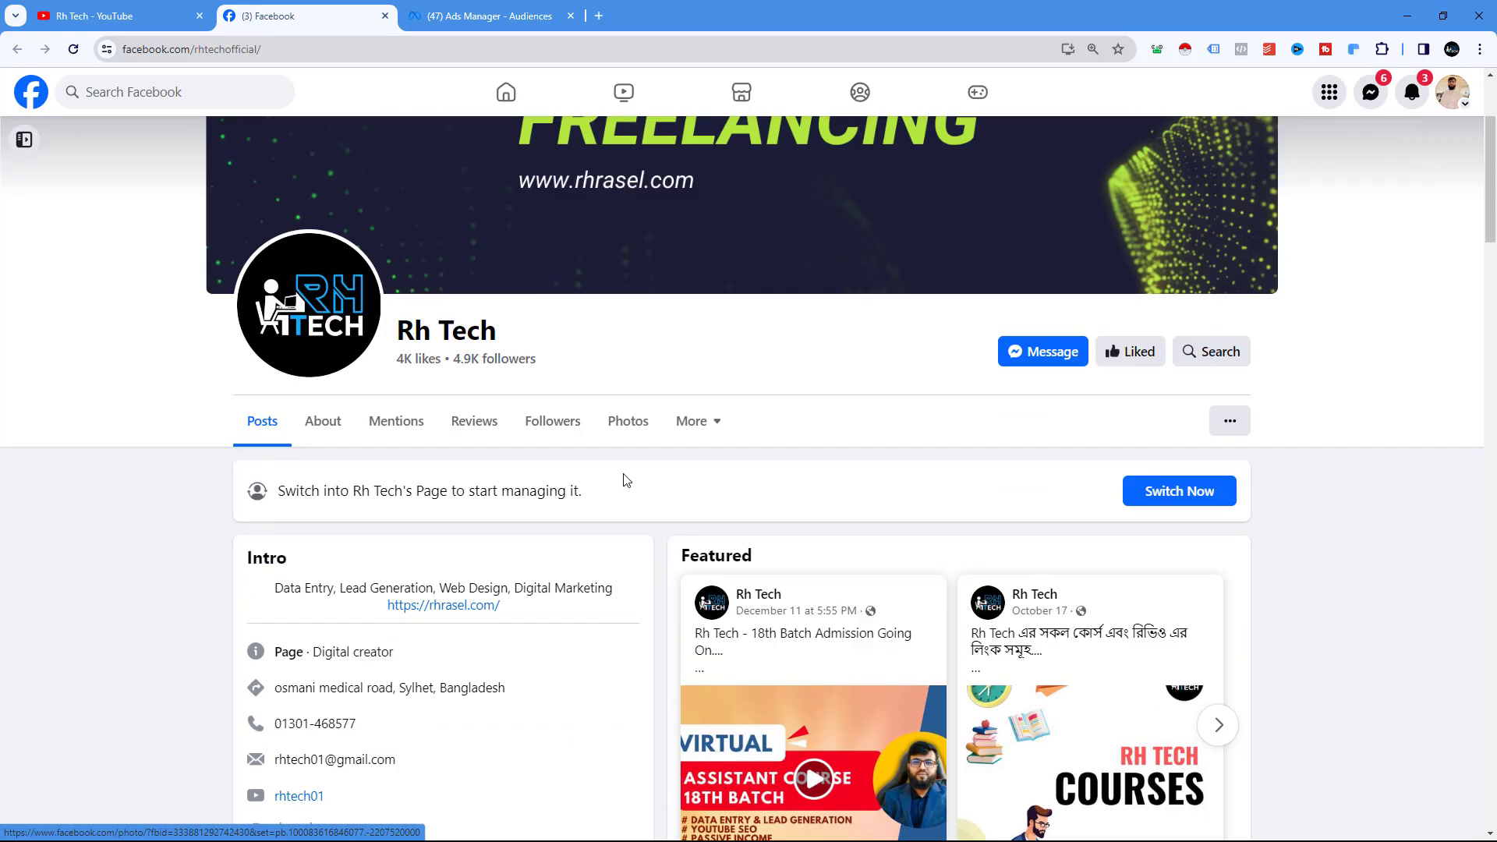
left_click(82, 16)
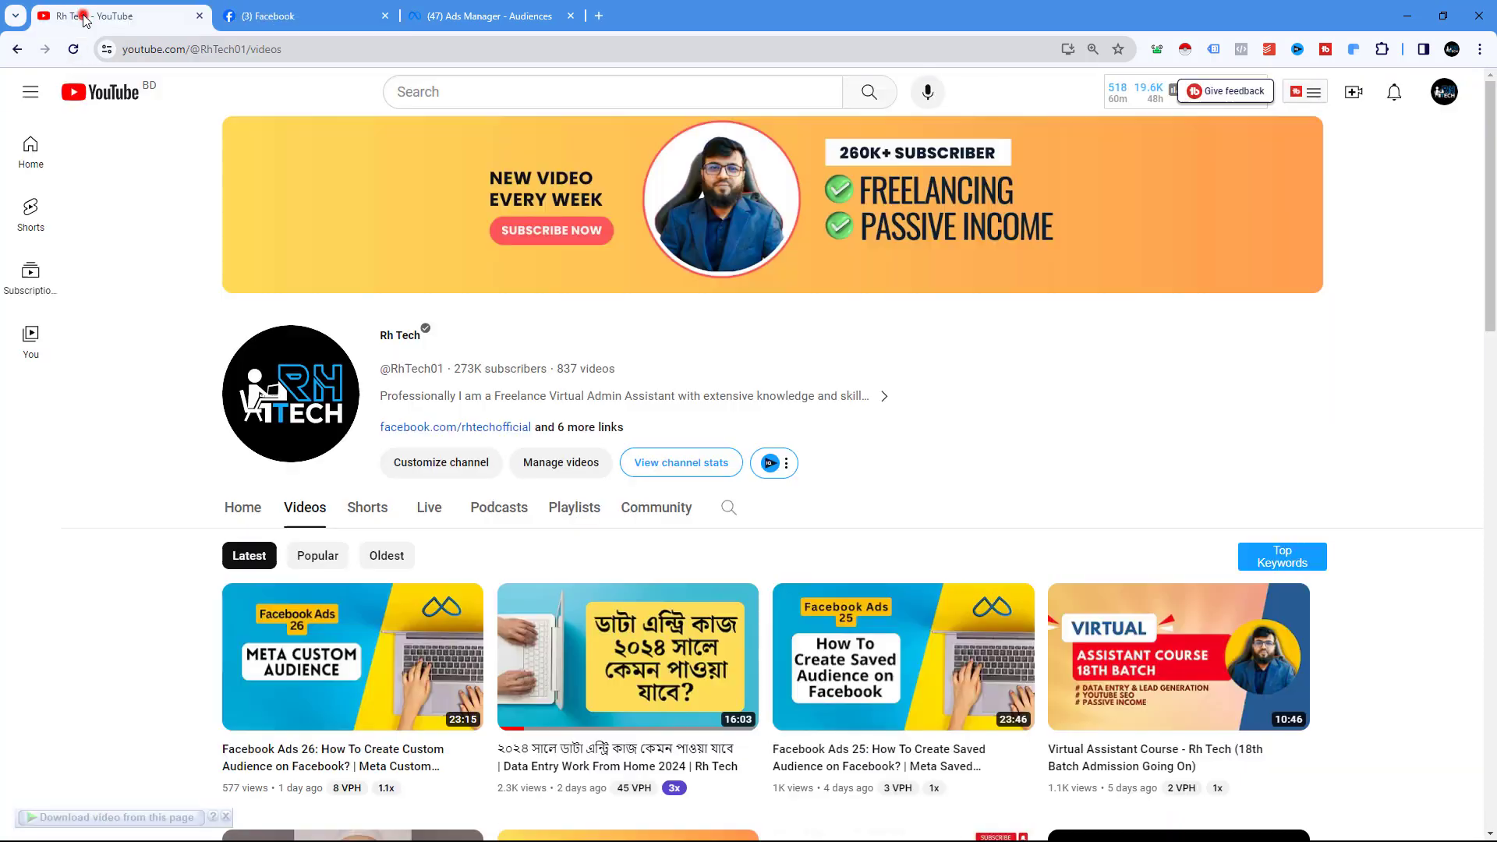